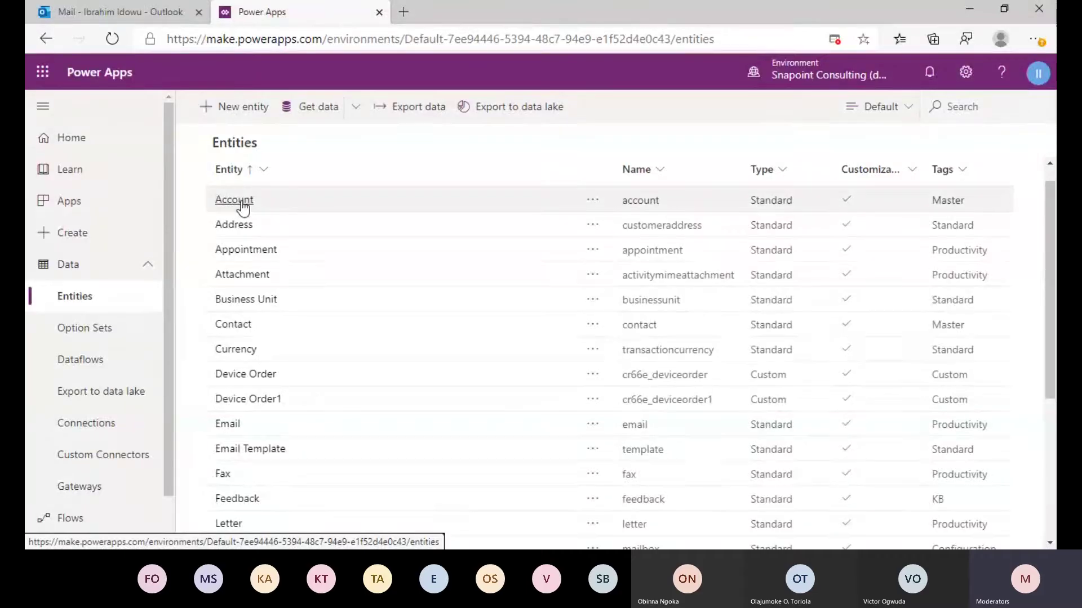
# Examine the Account entity's fields, relationships, business rules, views, forms, dashboards, charts, keys and data.
pyautogui.click(243, 204)
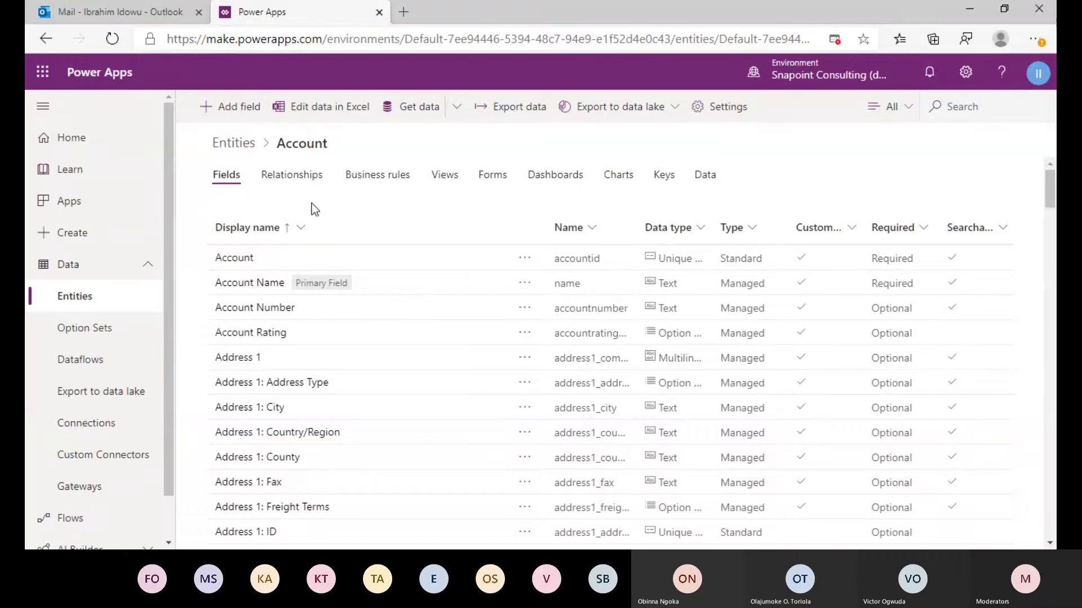
pyautogui.click(293, 176)
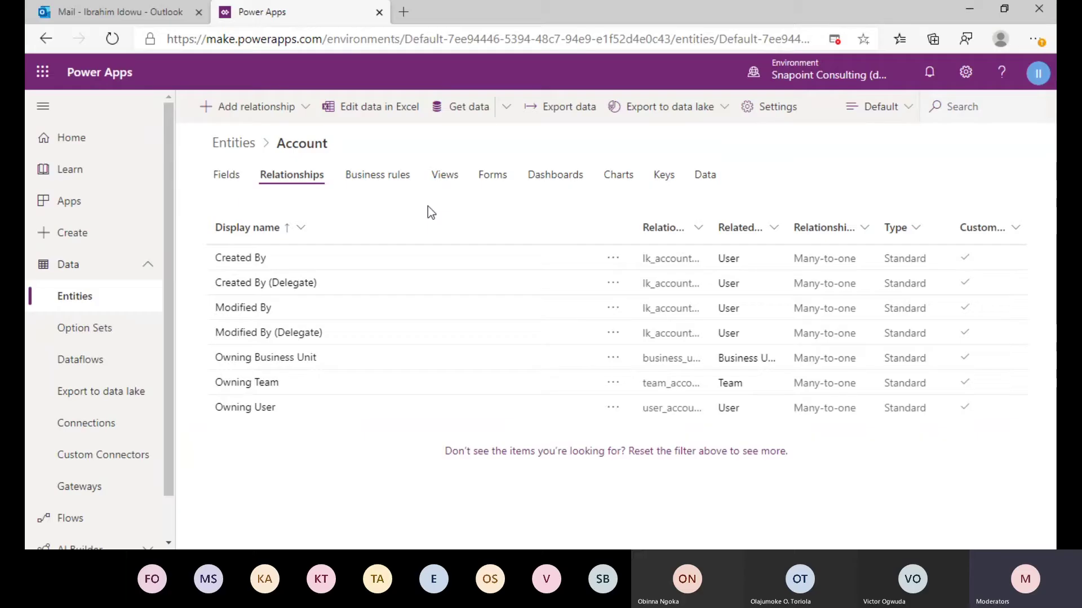
pyautogui.click(369, 179)
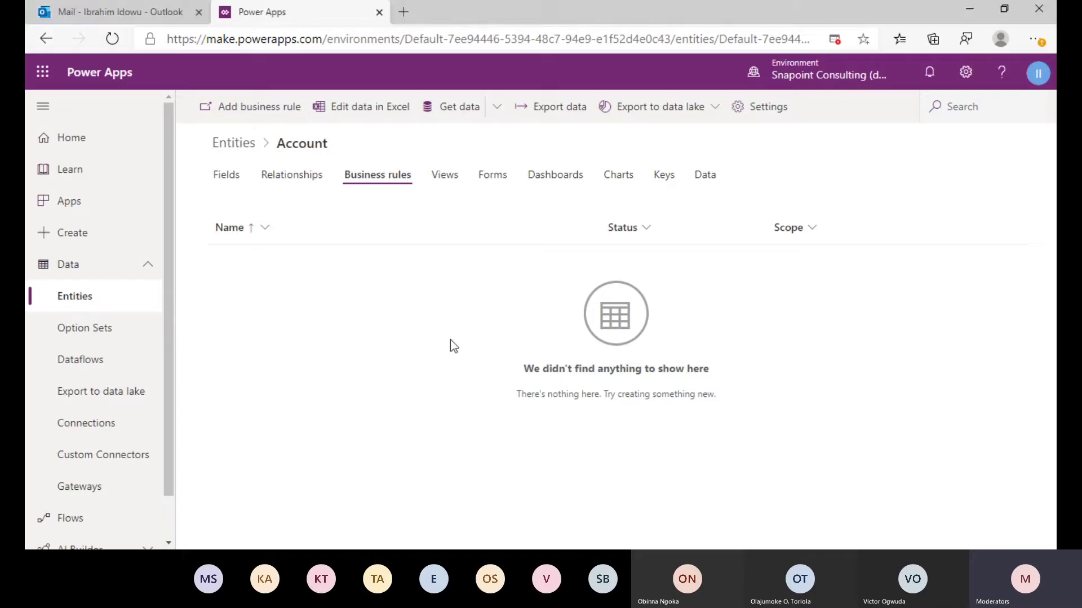
pyautogui.click(445, 175)
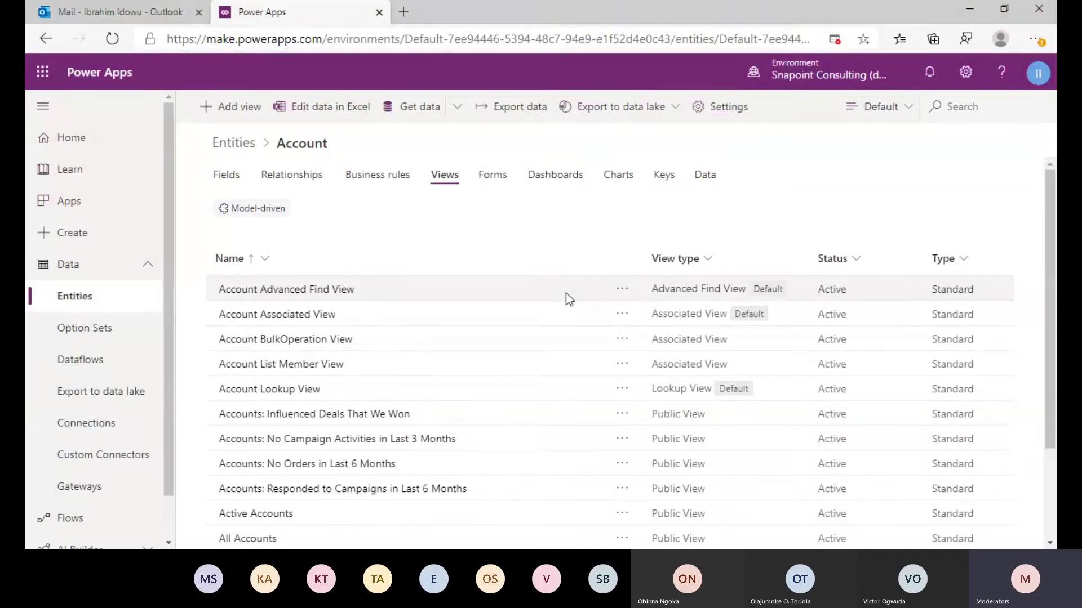
pyautogui.click(492, 175)
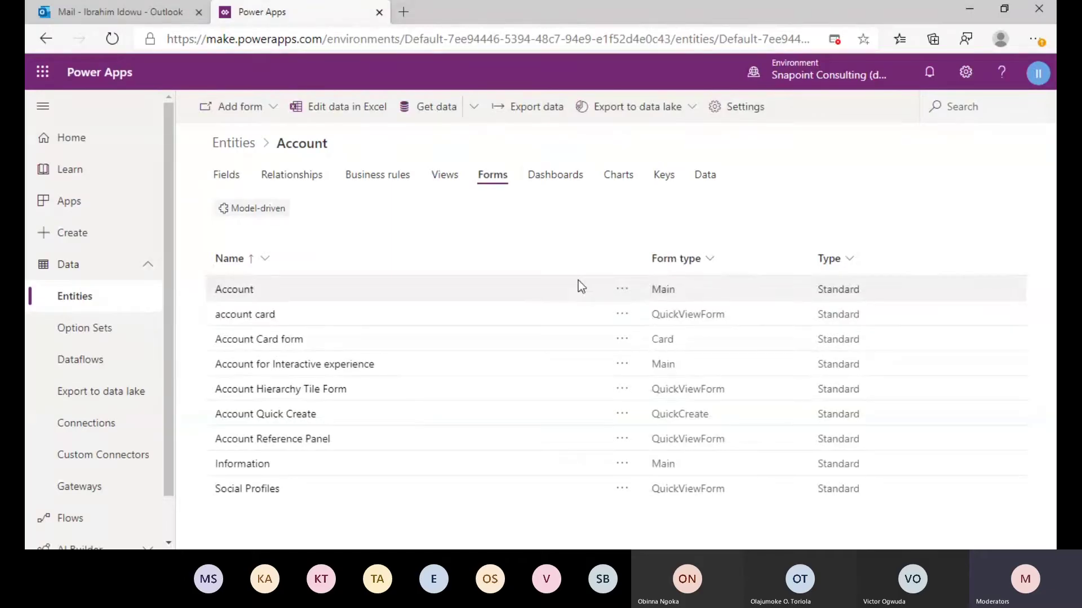
pyautogui.click(555, 182)
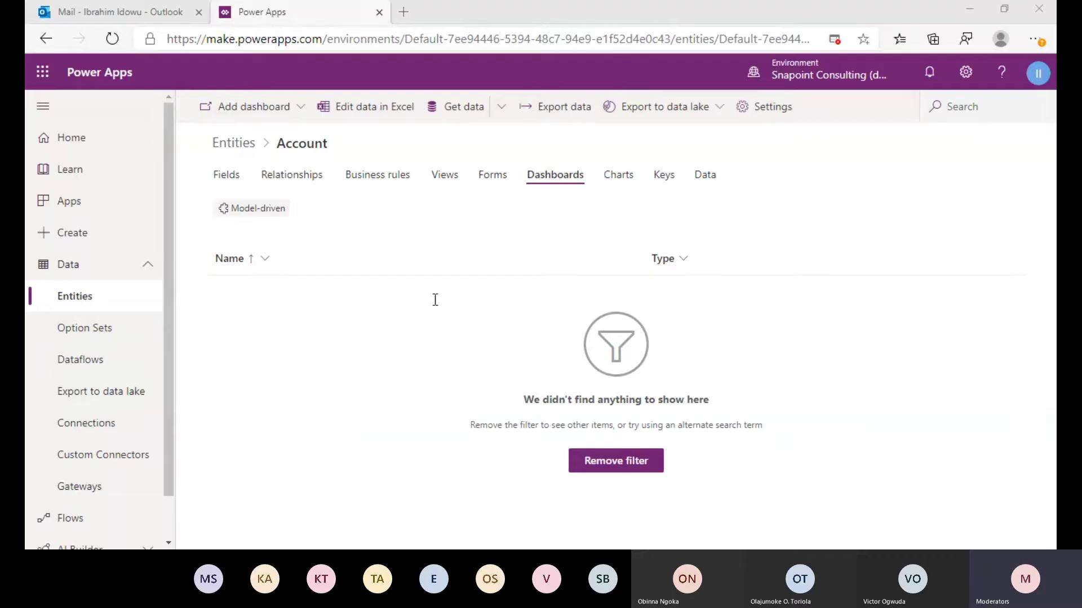
pyautogui.click(618, 175)
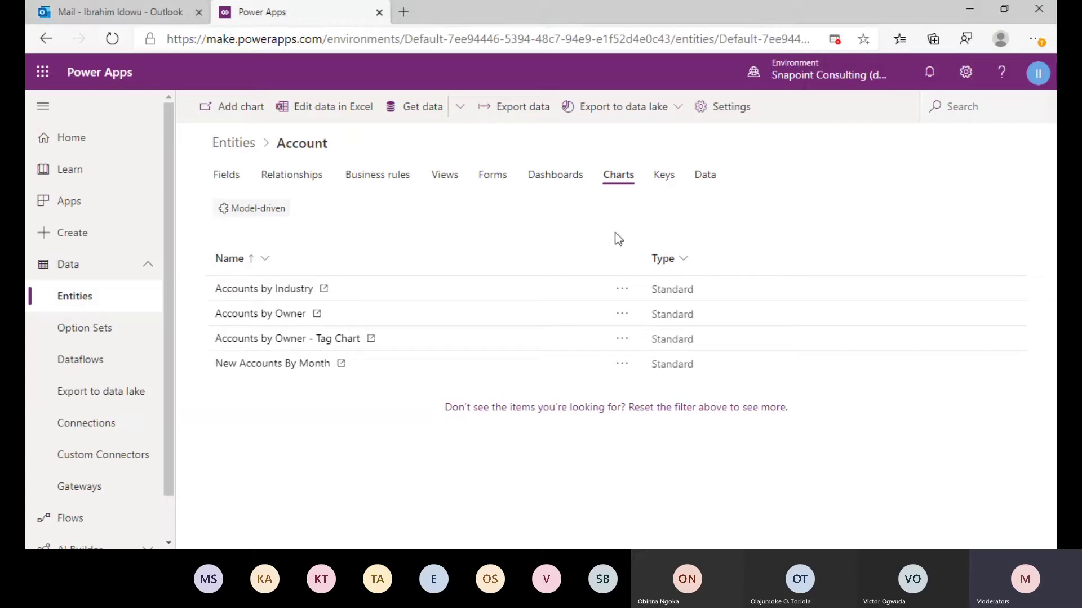
pyautogui.click(666, 181)
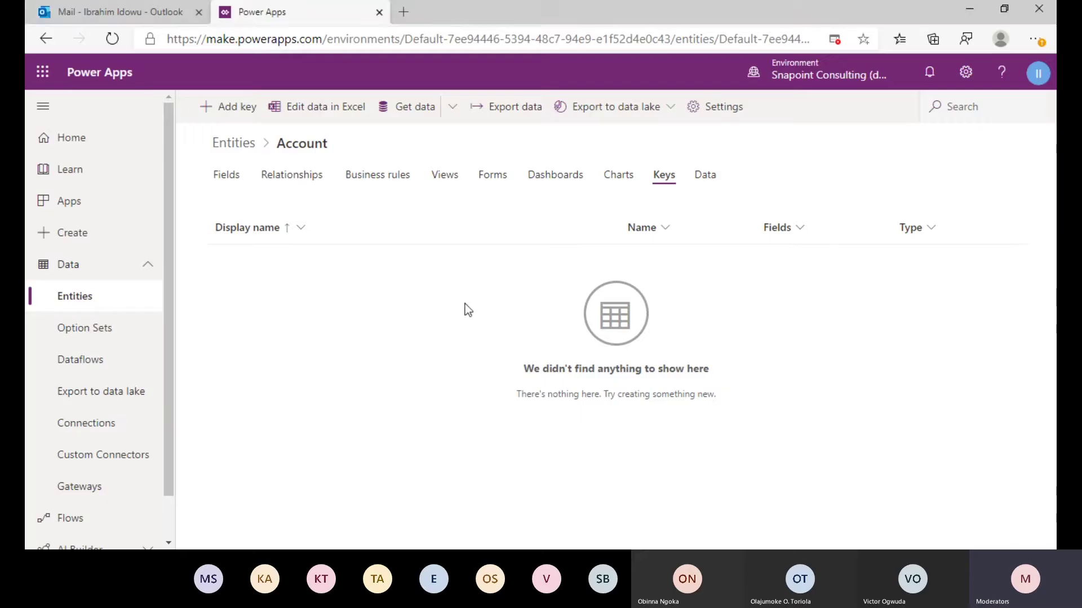
pyautogui.click(708, 185)
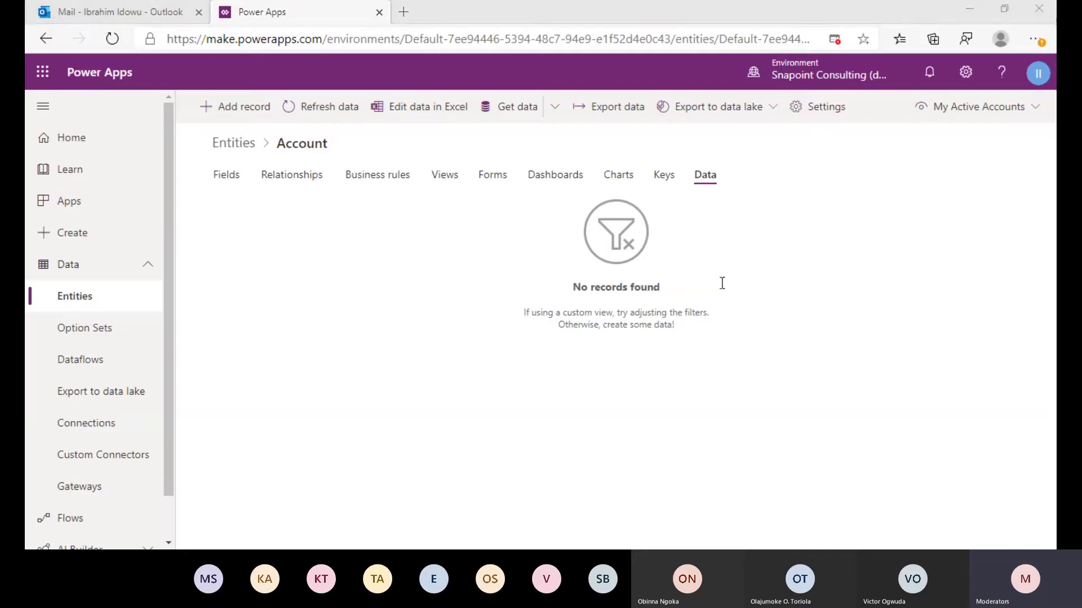
pyautogui.click(450, 366)
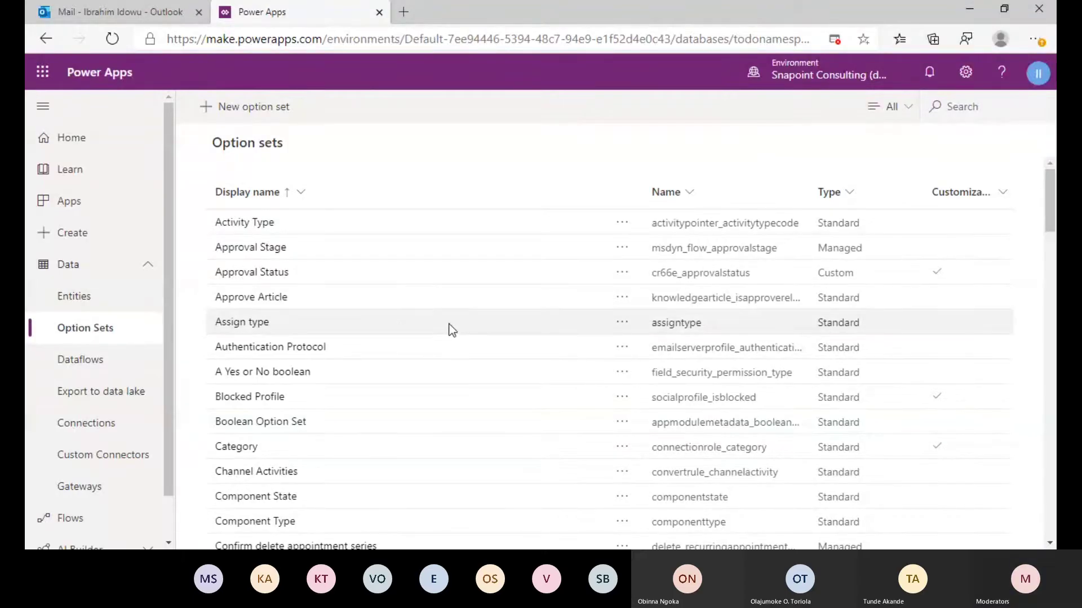
# Start a new entity in the Entities list with the display name Device Order Entity, keeping the generated plural and internal names.
pyautogui.click(110, 307)
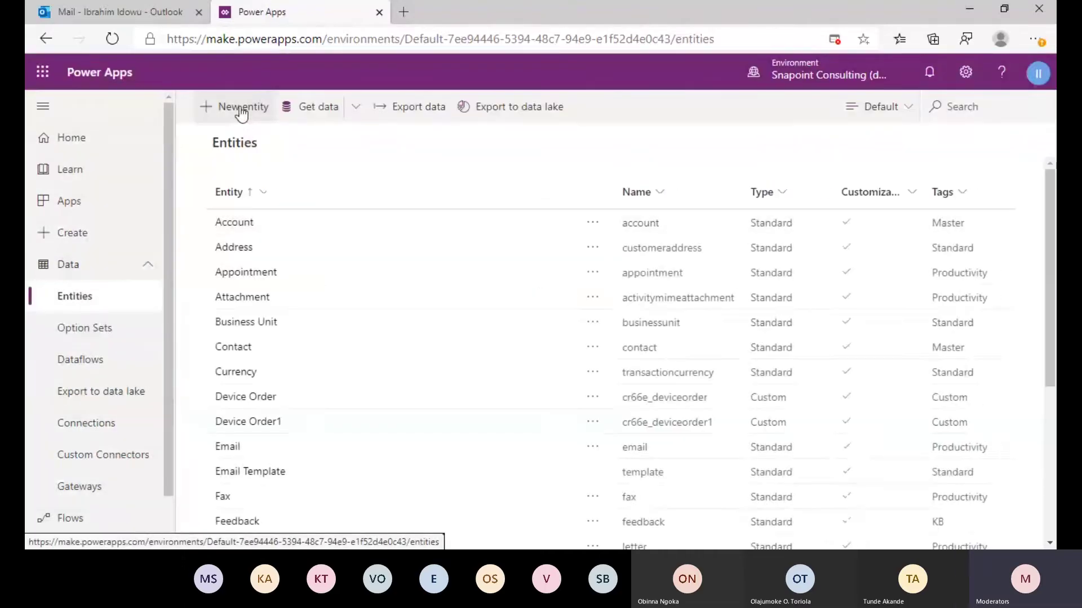
pyautogui.click(241, 107)
pyautogui.click(852, 134)
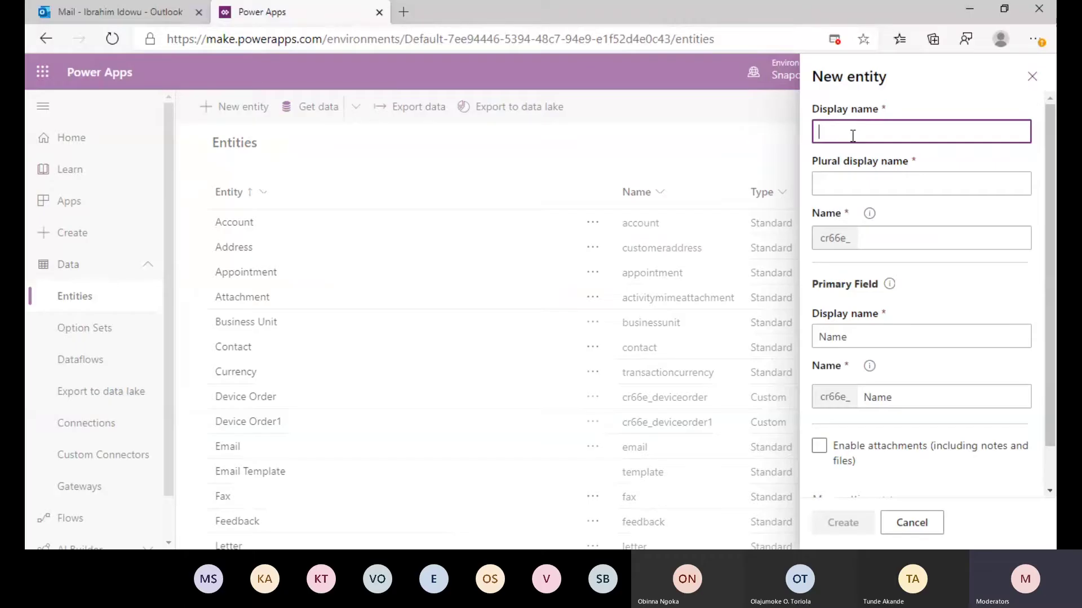
pyautogui.write('De')
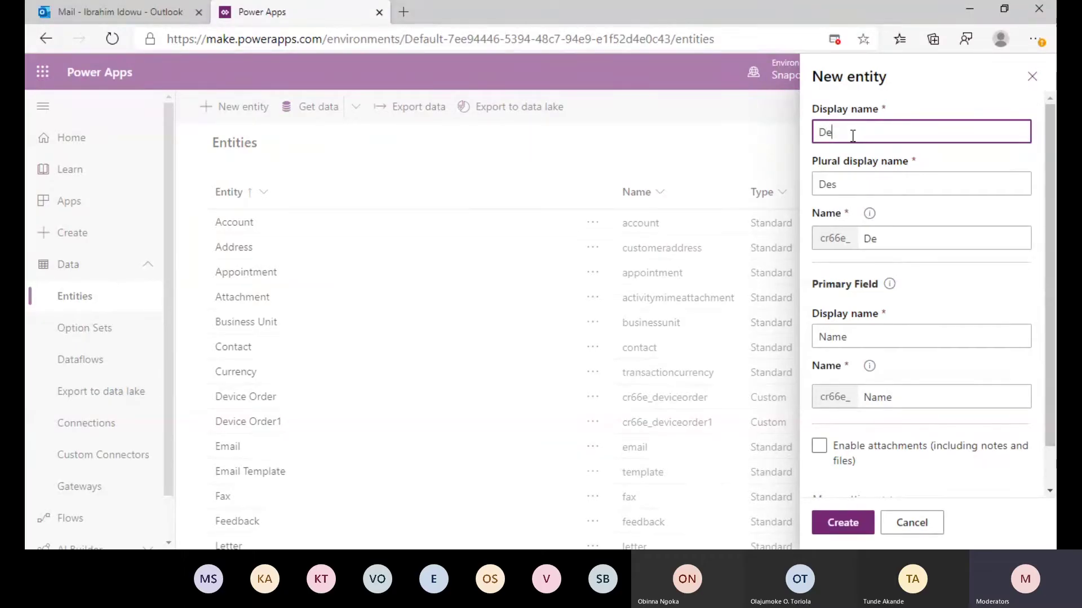
pyautogui.write('vice Order E')
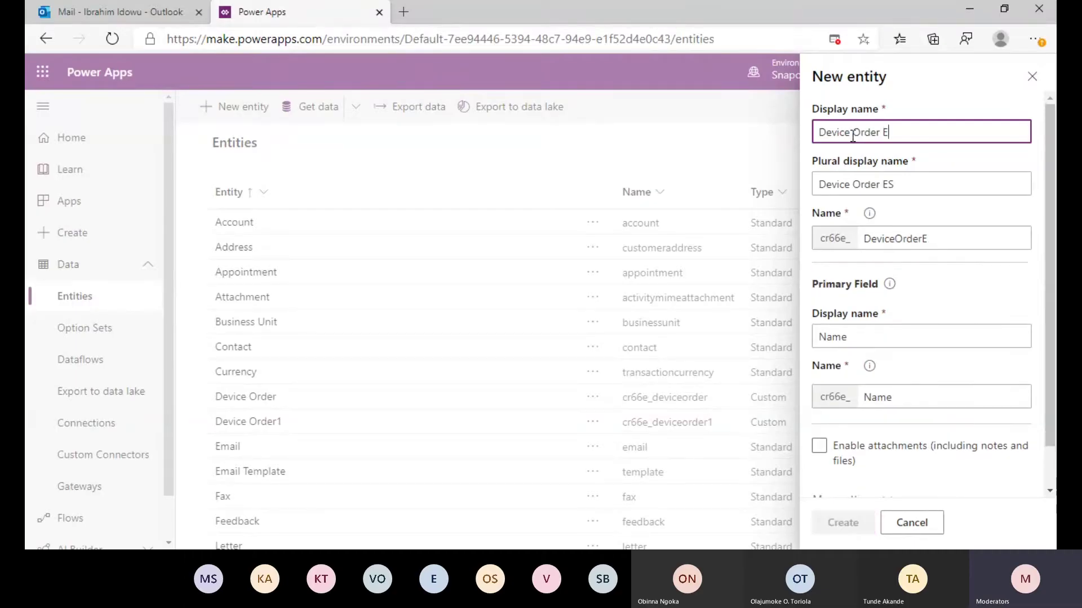
pyautogui.write('ntity')
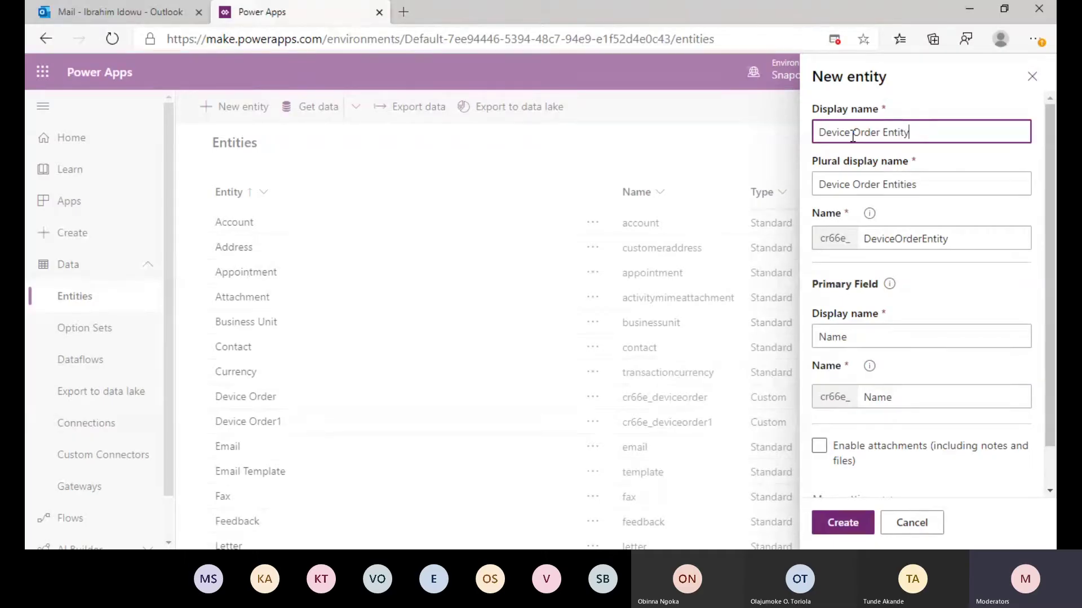
pyautogui.click(923, 183)
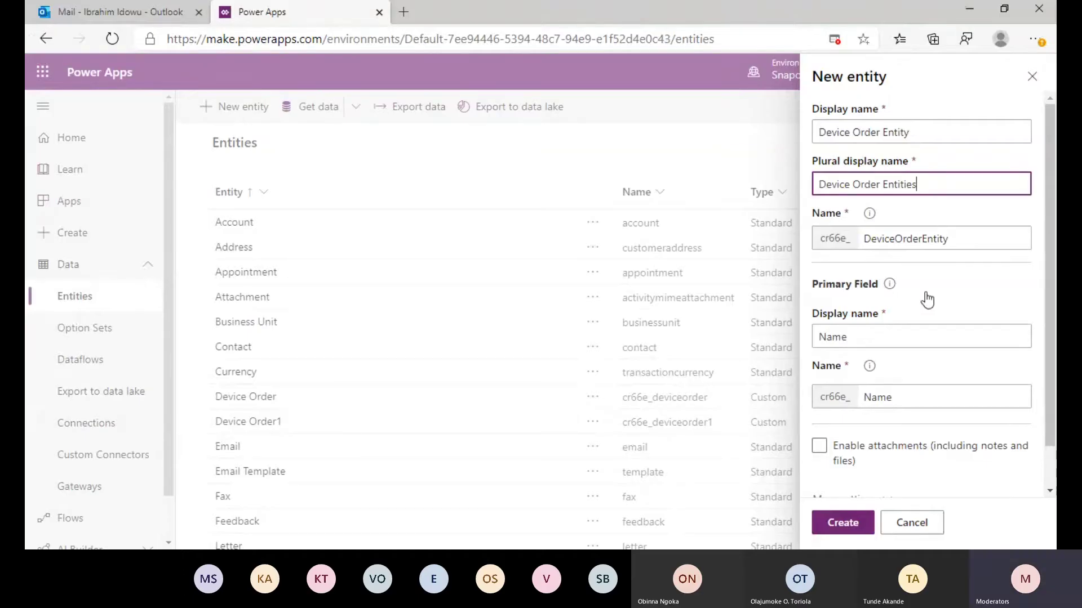
pyautogui.click(906, 239)
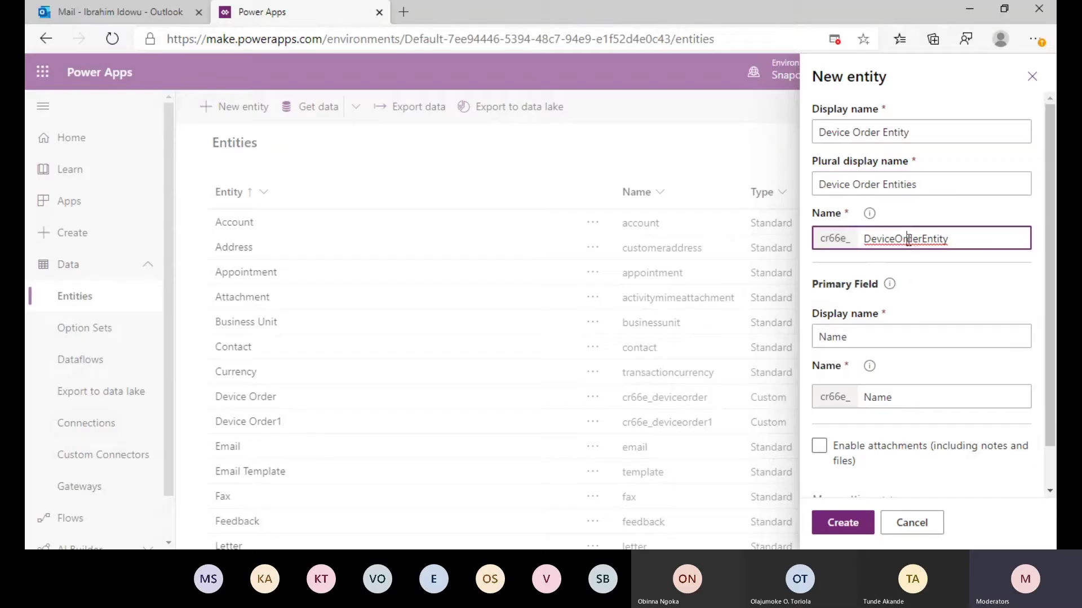
# Set the new entity's primary field display name to Device Name, keeping the matching internal name.
pyautogui.scroll(-1, 898, 303)
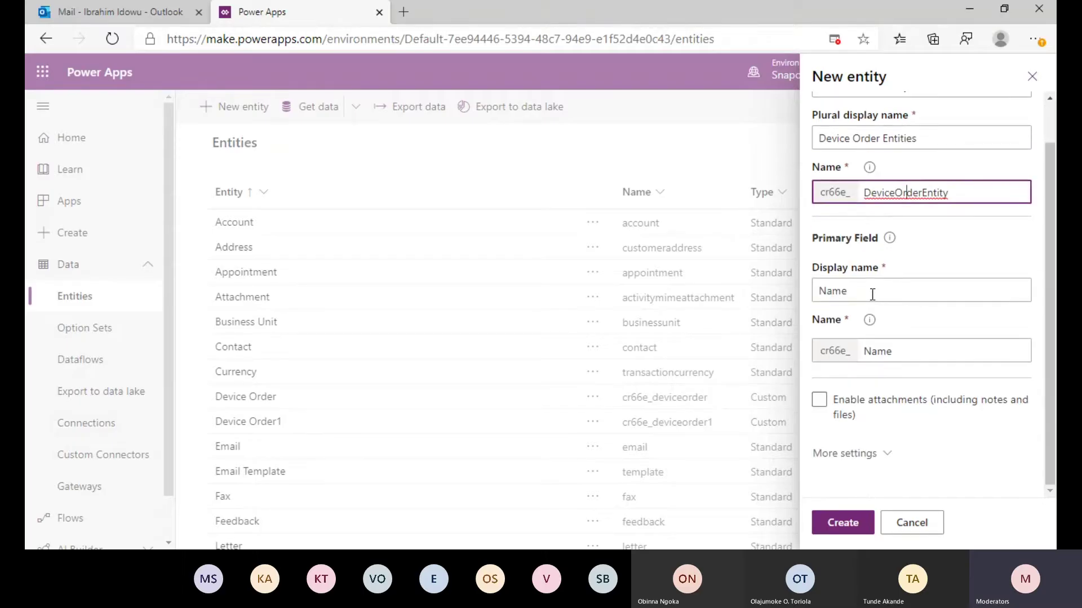
pyautogui.click(872, 294)
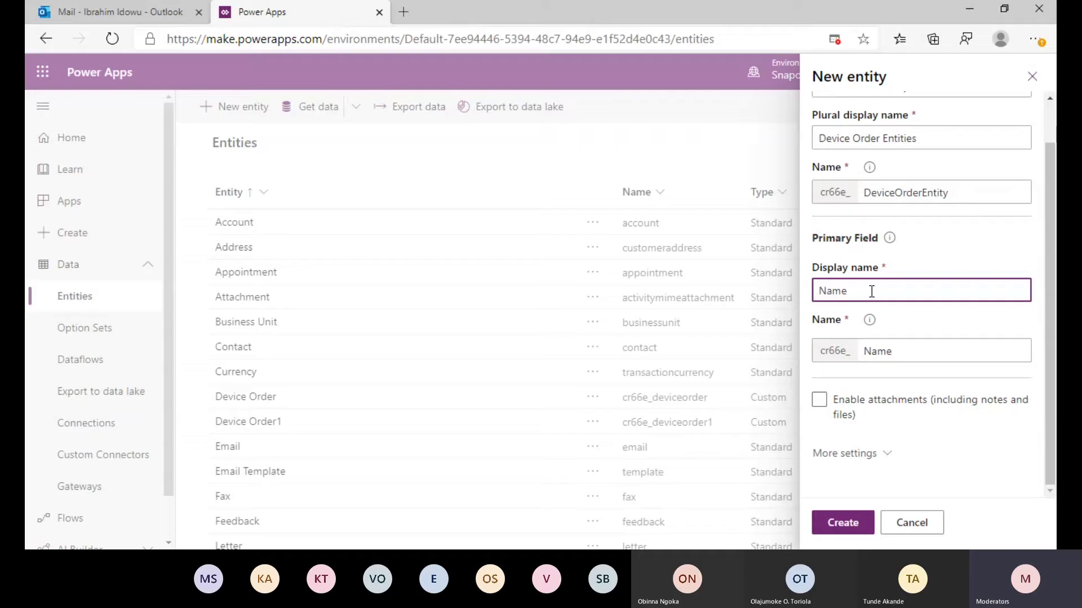
pyautogui.write('Device')
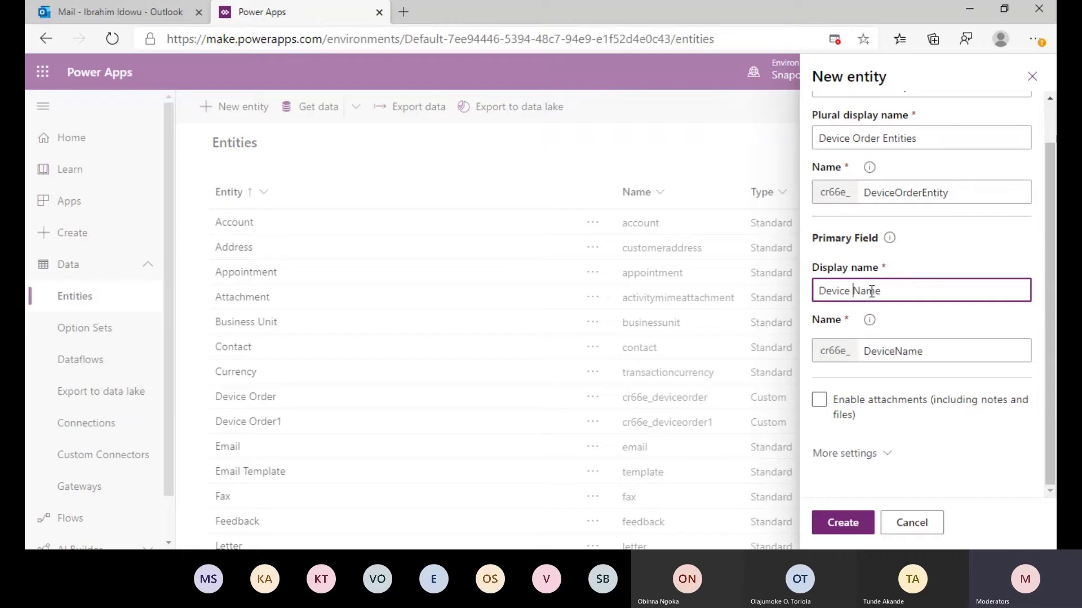
pyautogui.click(931, 351)
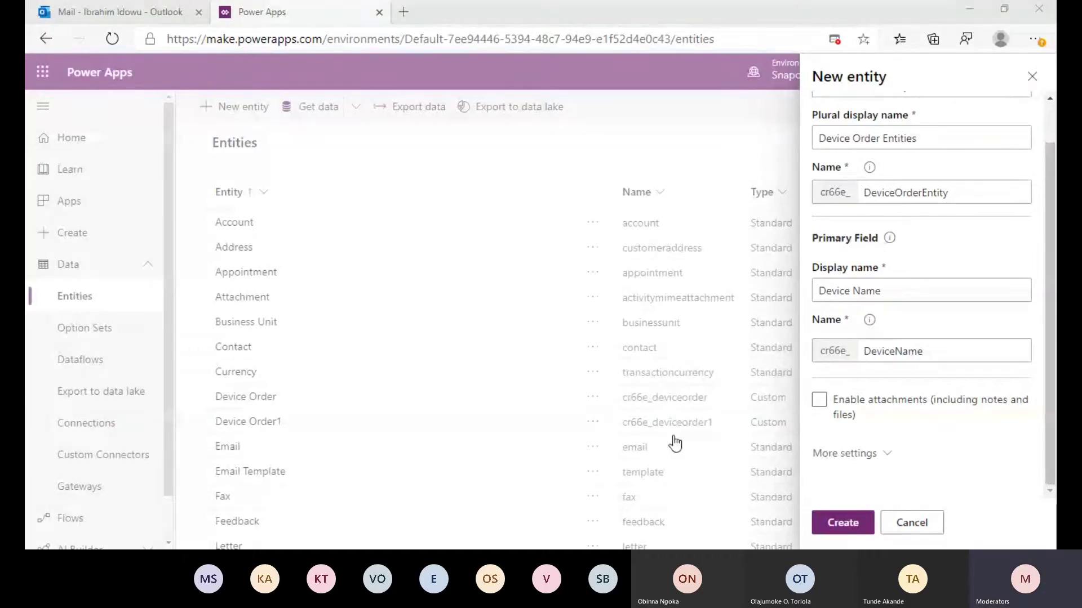
pyautogui.hotkey('alt', 'Tab')
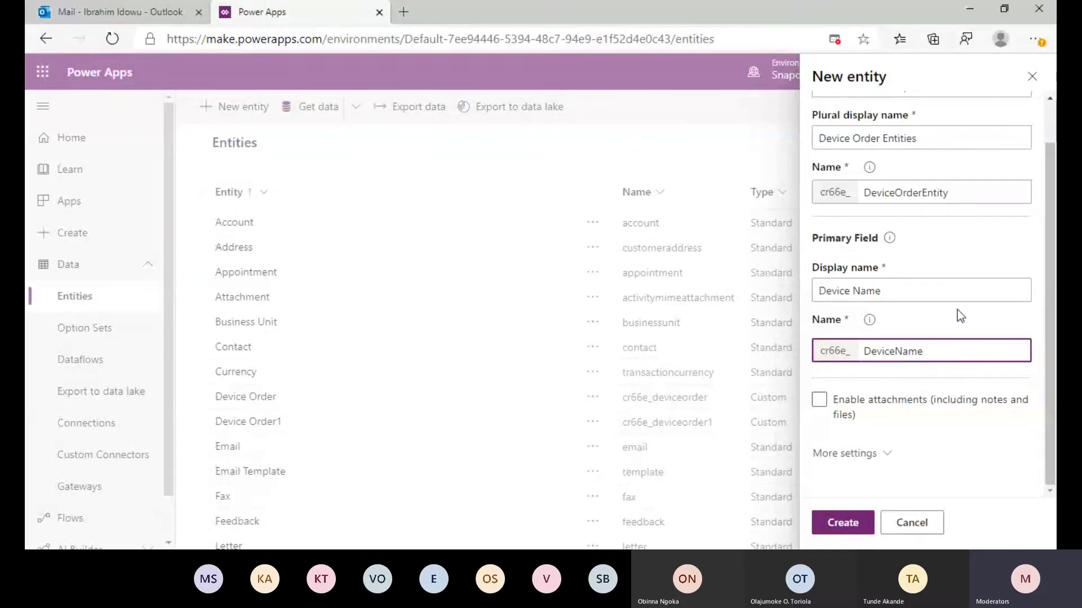
# Enable attachments, including notes and files, for the new entity and create it, accepting that the option is permanent.
pyautogui.click(930, 423)
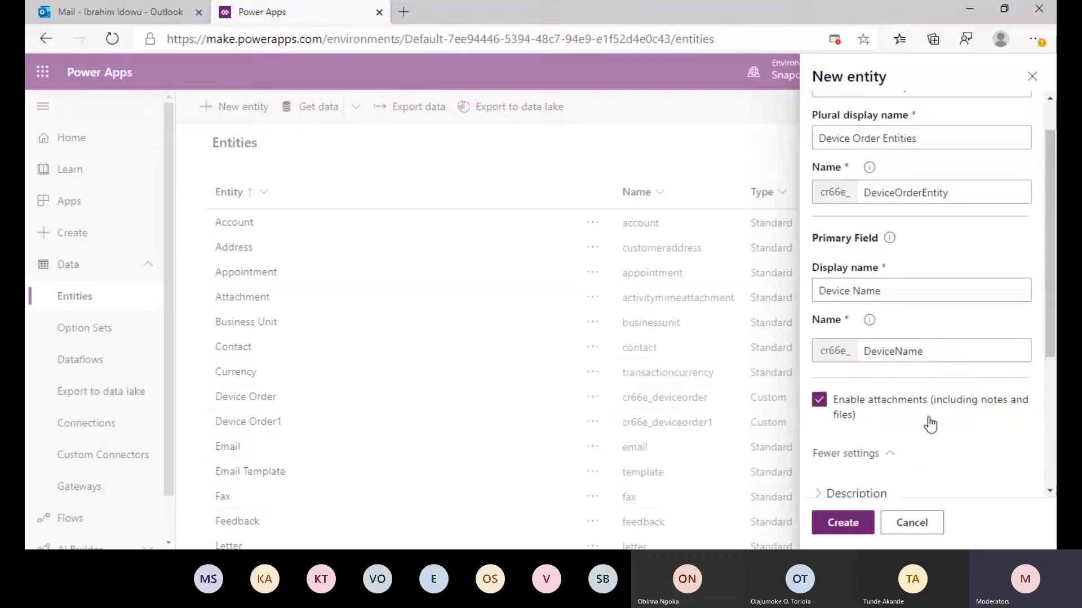
pyautogui.scroll(-4, 930, 425)
pyautogui.scroll(3, 936, 390)
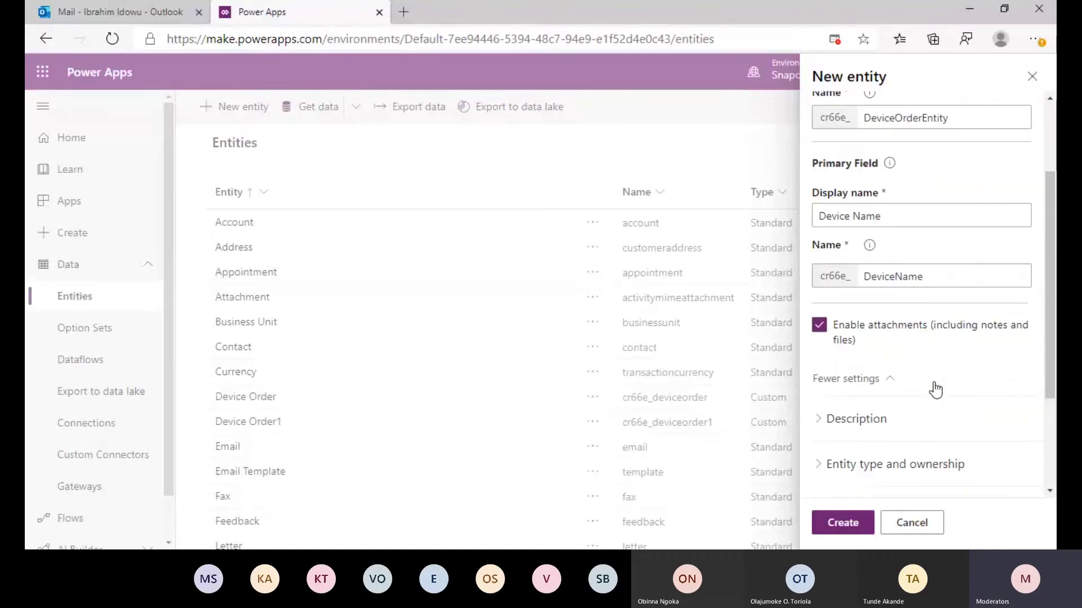
pyautogui.scroll(1, 936, 389)
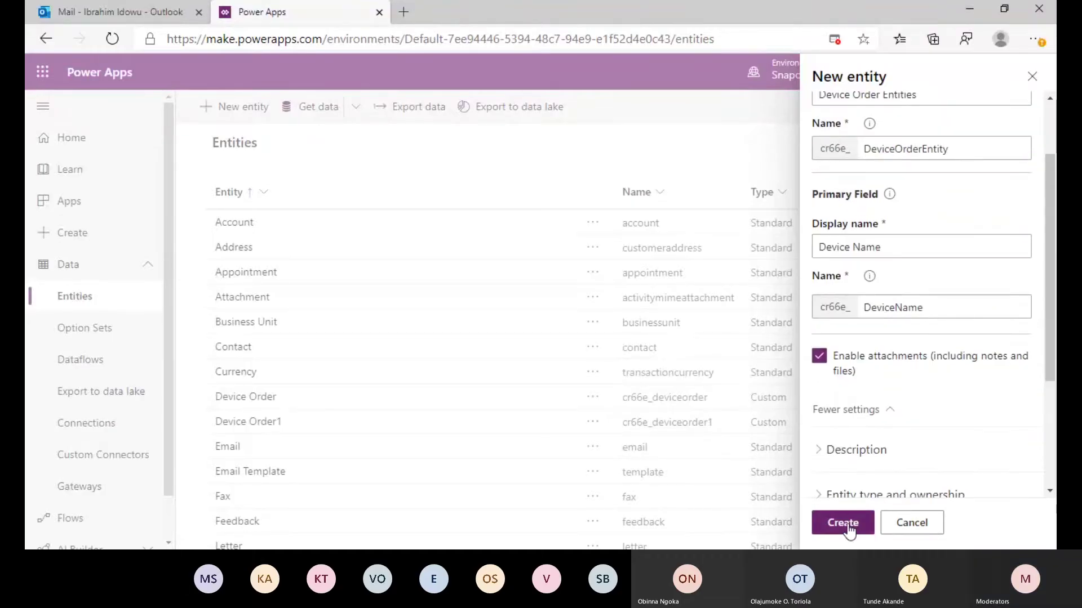
pyautogui.click(842, 523)
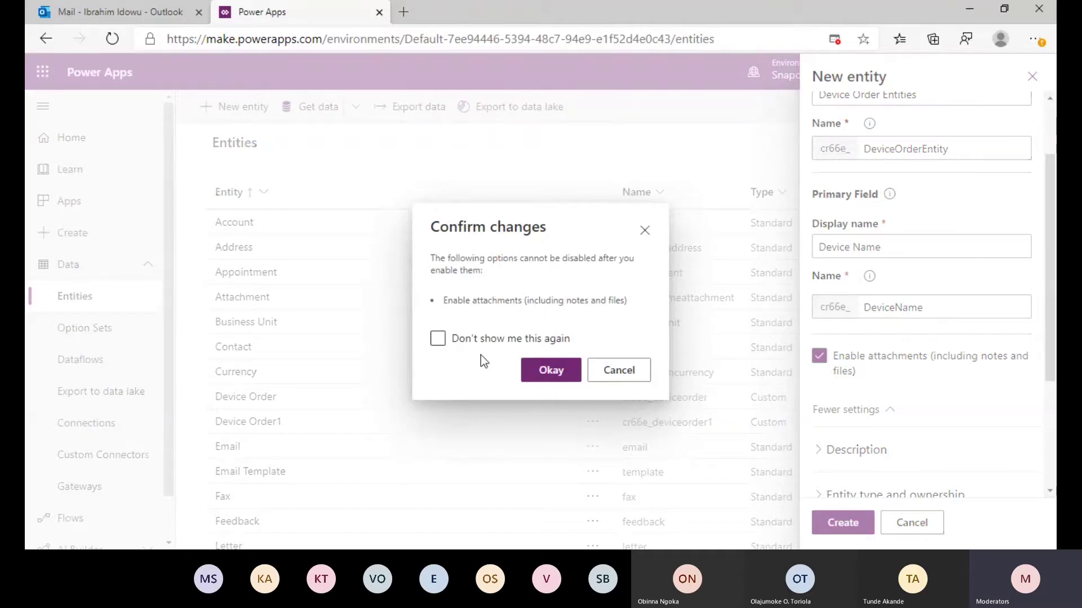
pyautogui.click(545, 382)
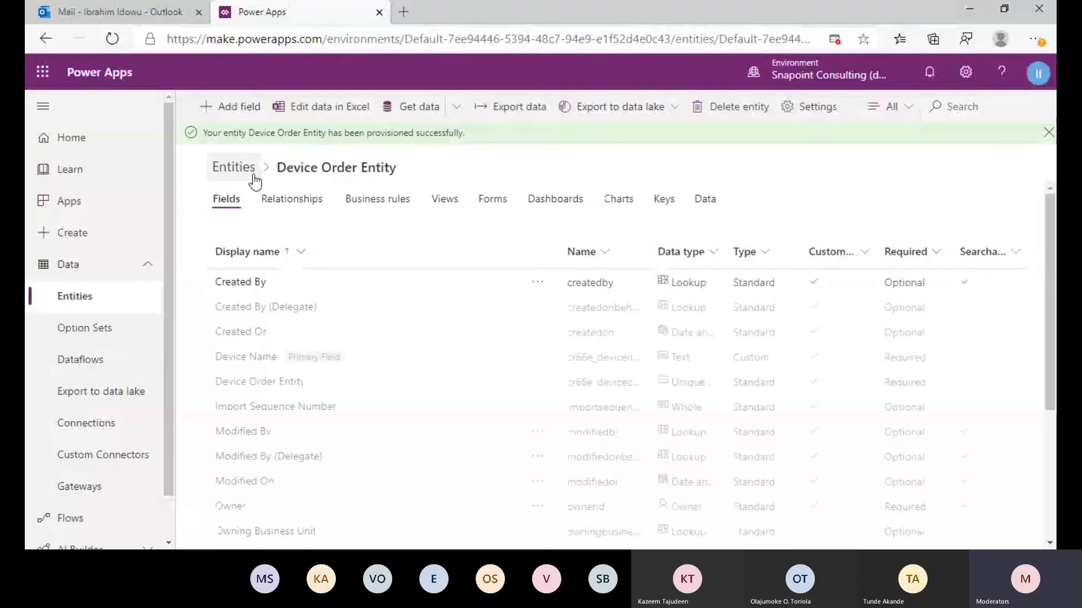
# Start a new field on the Device Order Entity with the display name Price.
pyautogui.scroll(-4, 383, 413)
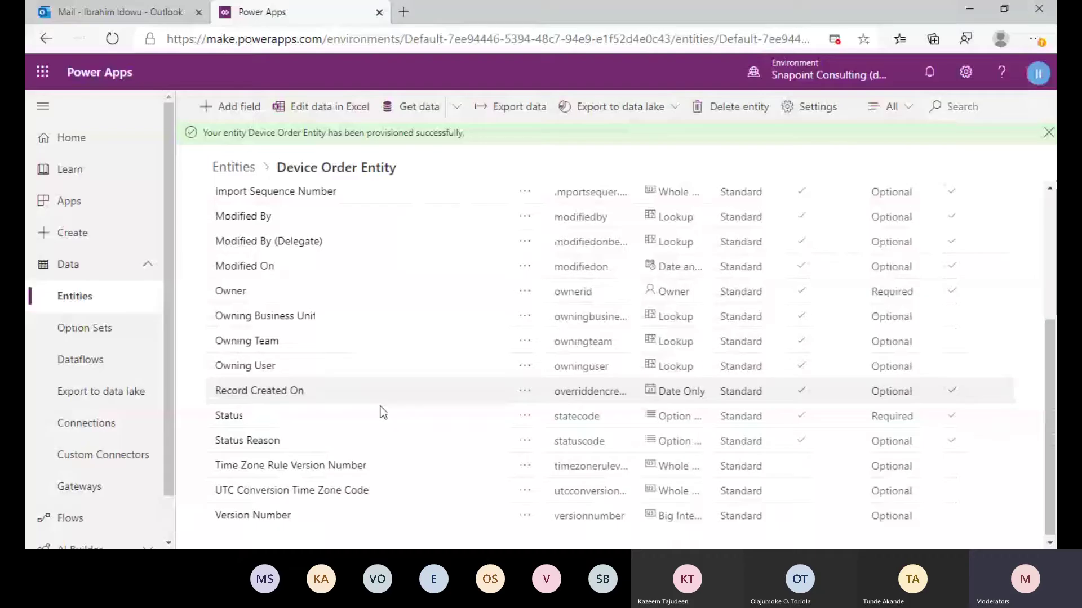
pyautogui.scroll(4, 386, 414)
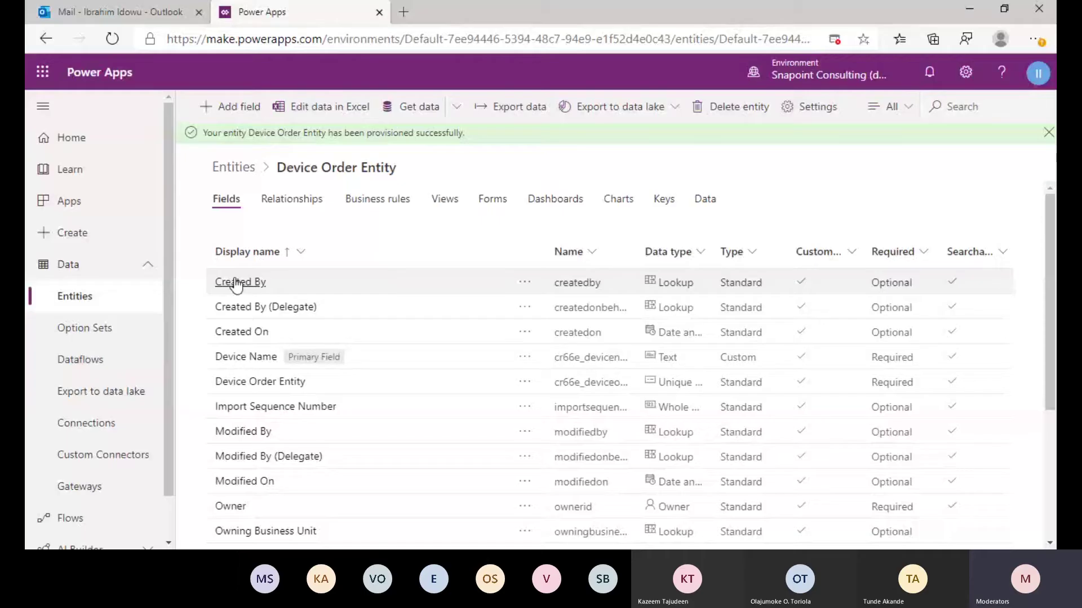
pyautogui.click(228, 108)
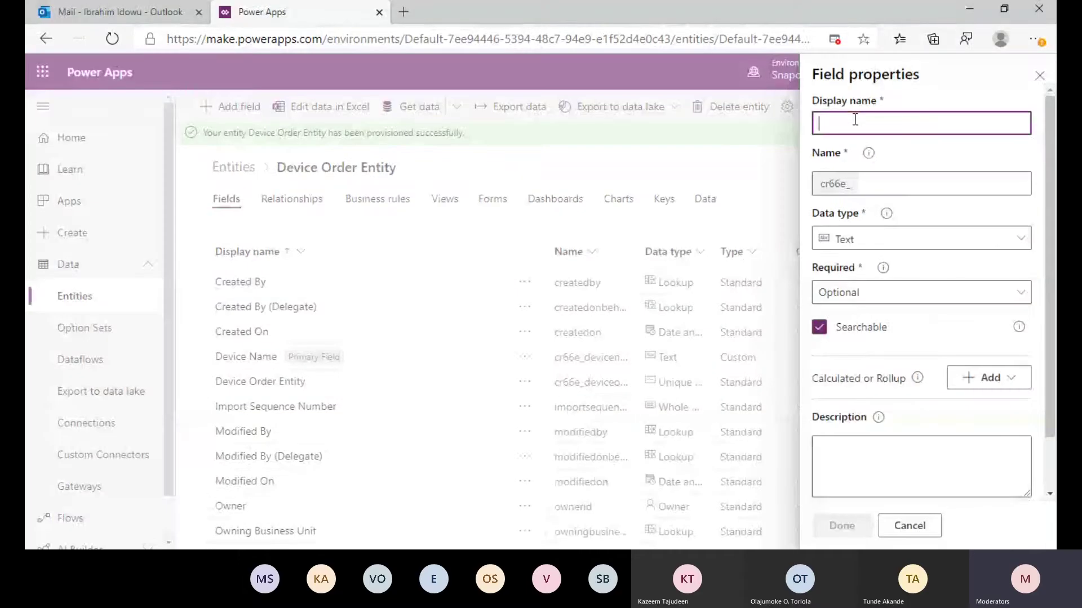
pyautogui.write('Pri')
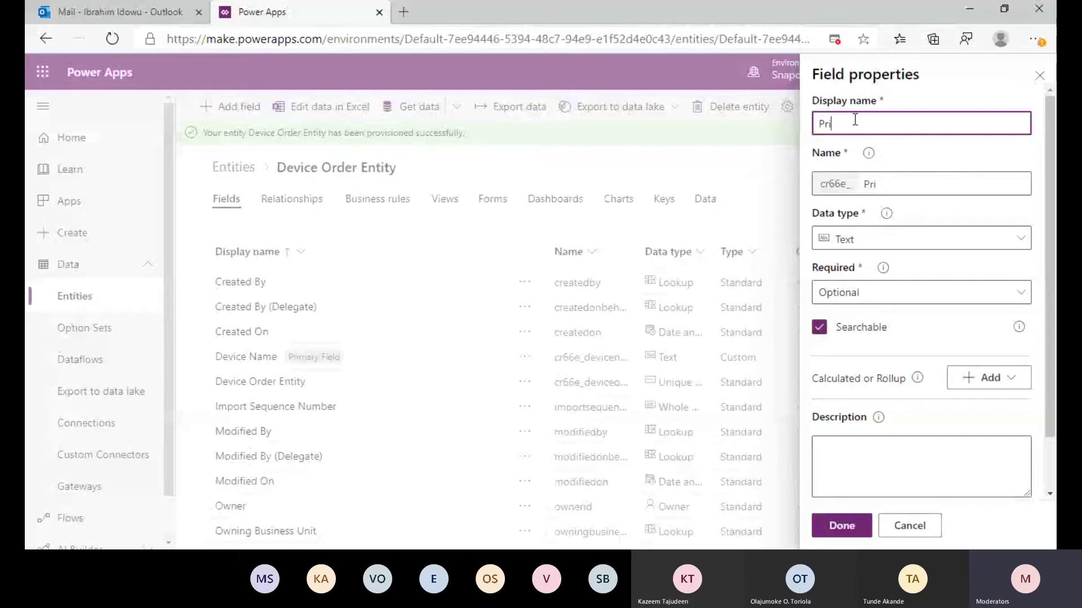
pyautogui.write('ce')
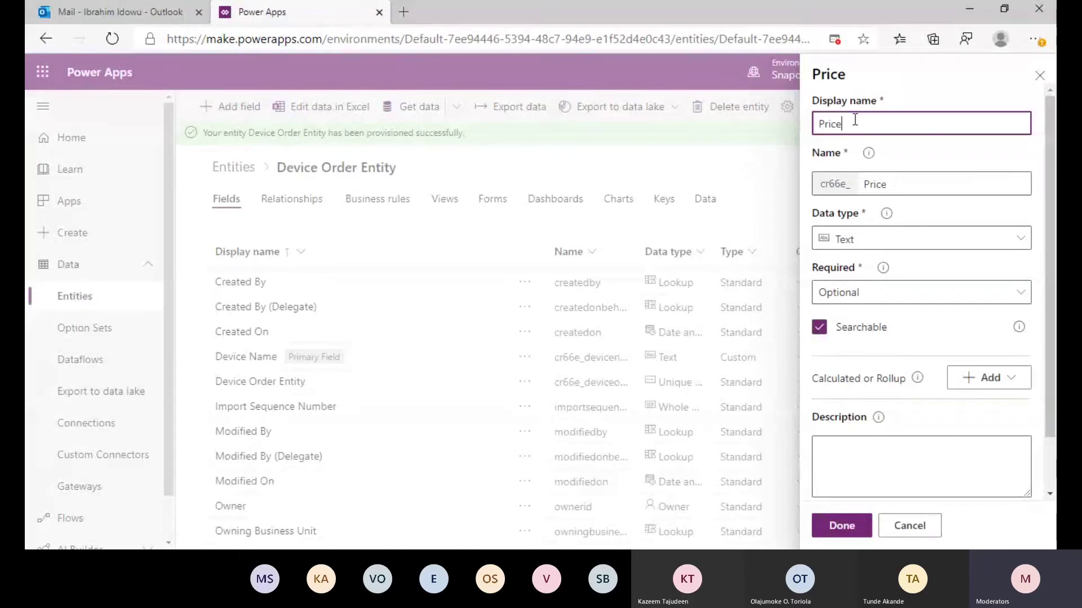
# Set the Price field's data type to Currency and make the field required.
pyautogui.click(844, 239)
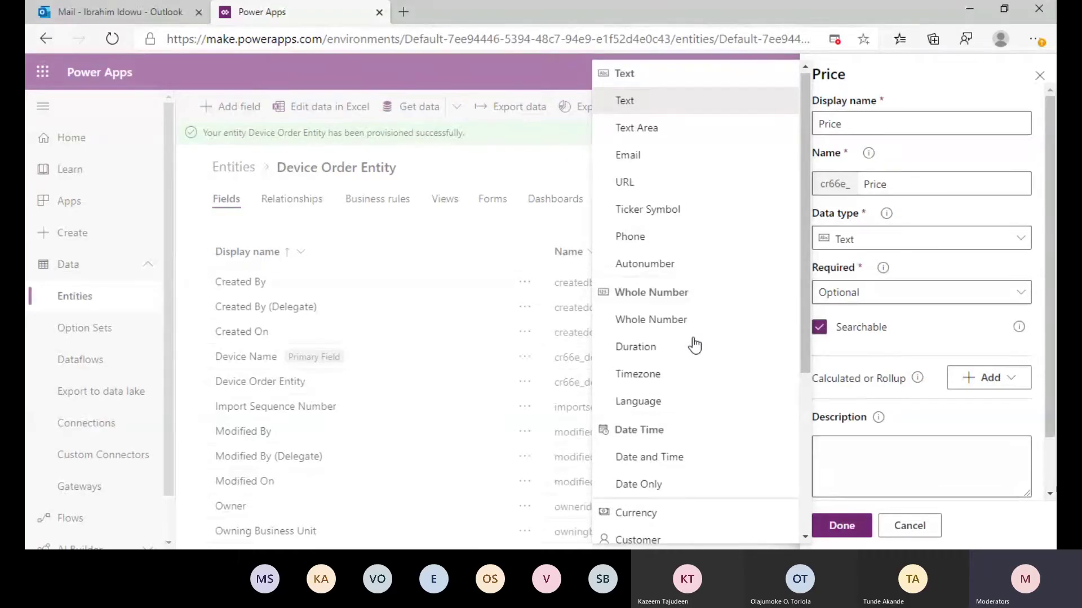
pyautogui.scroll(-1, 699, 338)
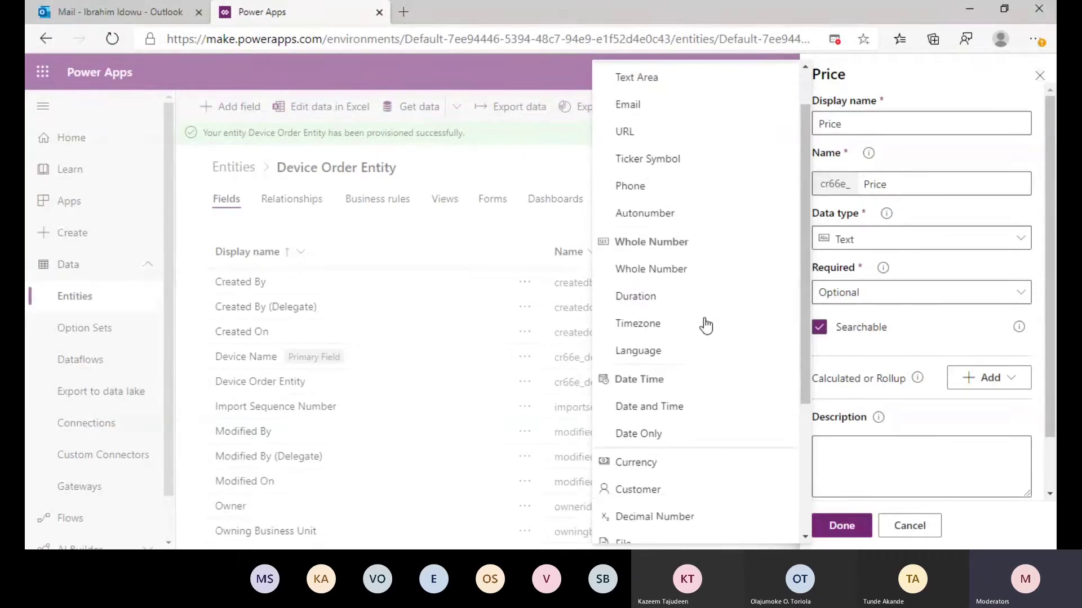
pyautogui.scroll(1, 705, 352)
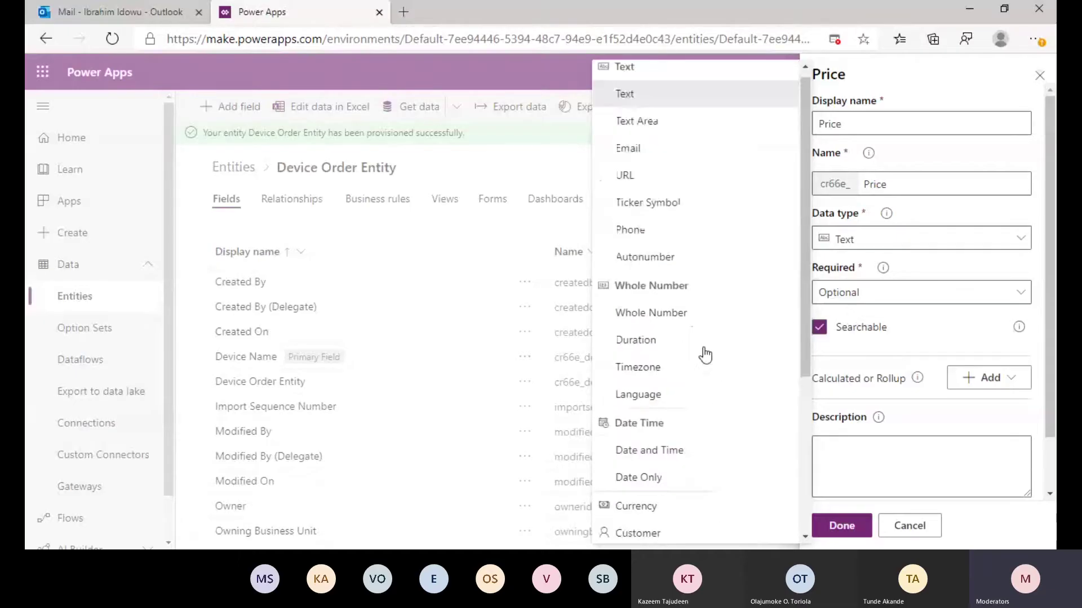
pyautogui.scroll(1, 704, 354)
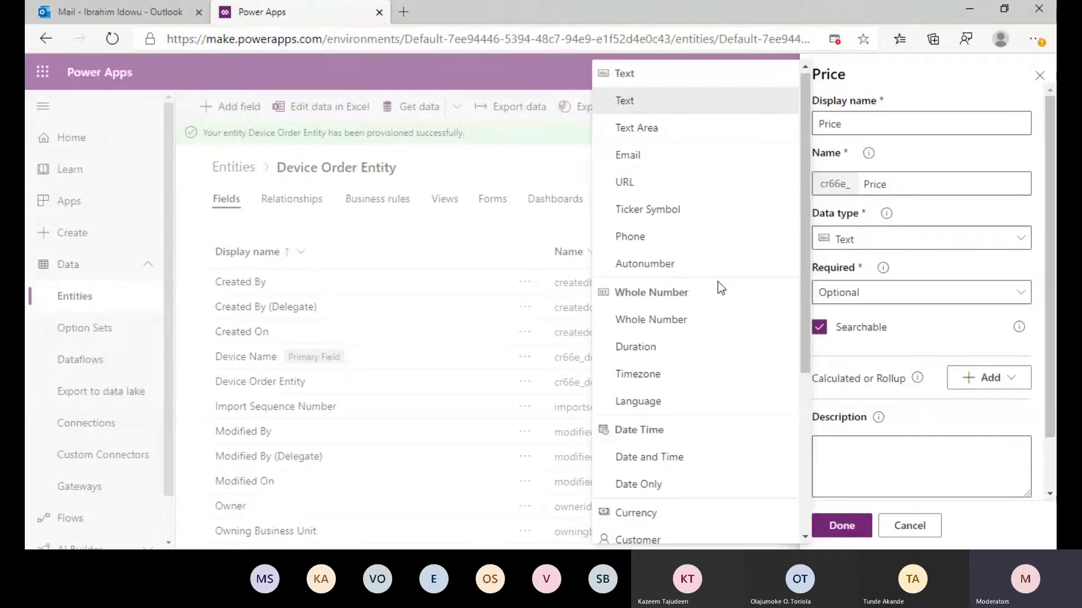
pyautogui.scroll(-1, 670, 349)
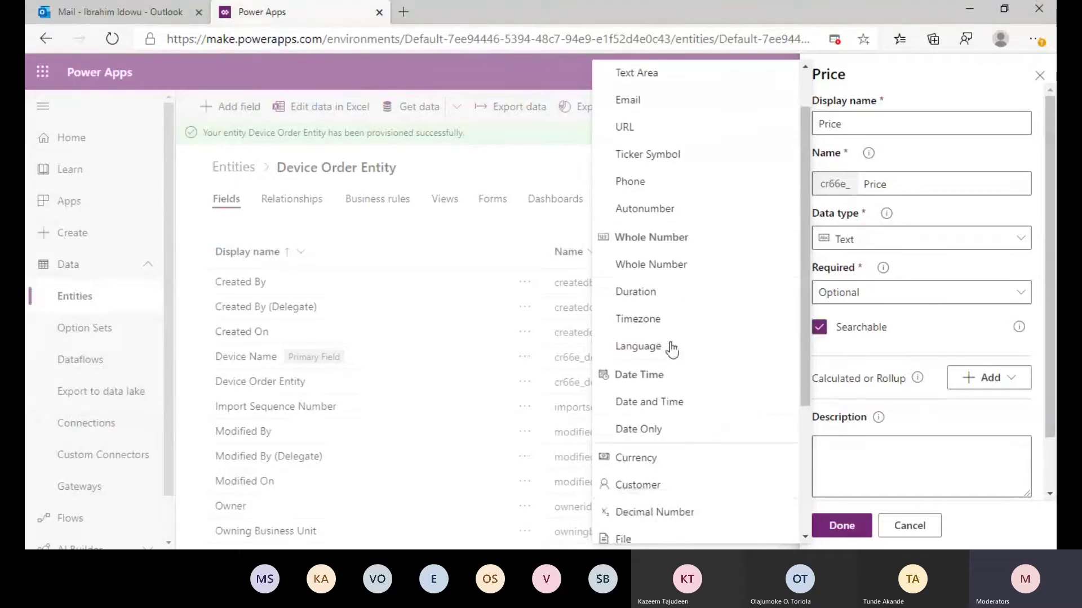
pyautogui.scroll(-3, 670, 349)
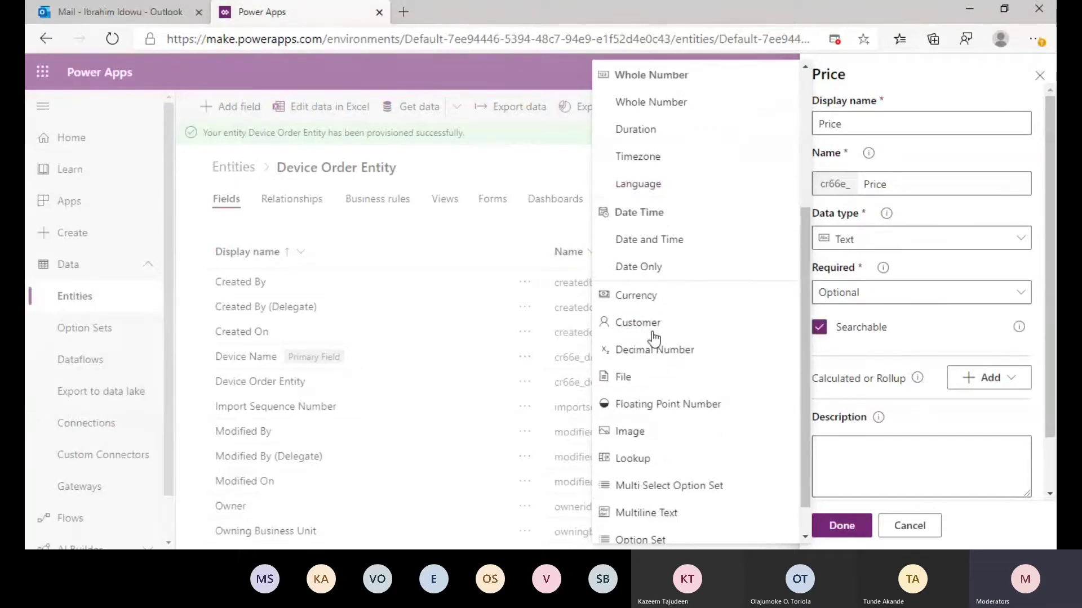
pyautogui.click(636, 295)
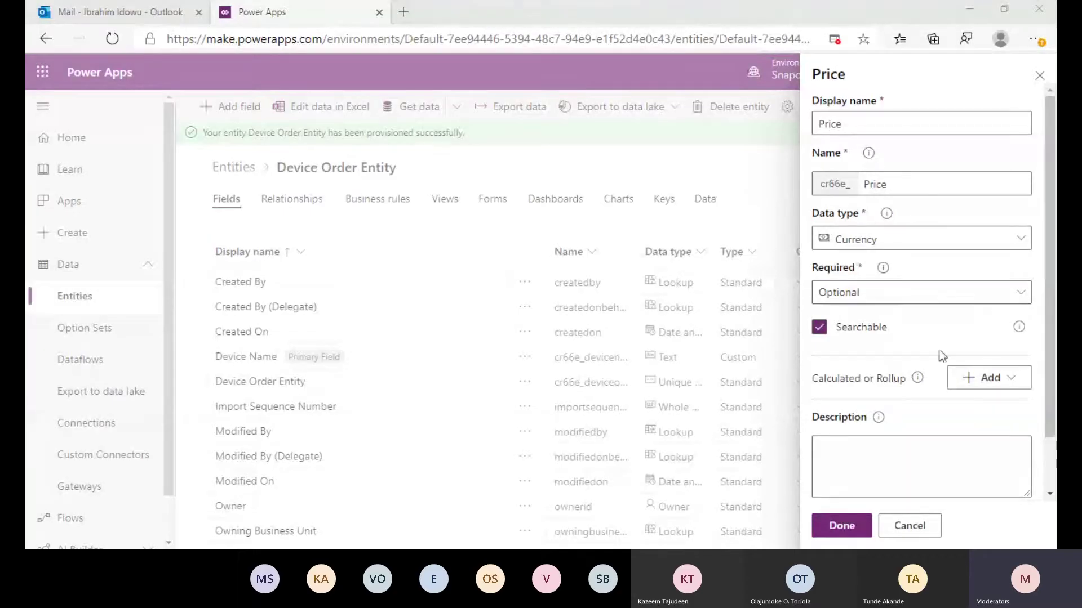
pyautogui.click(904, 294)
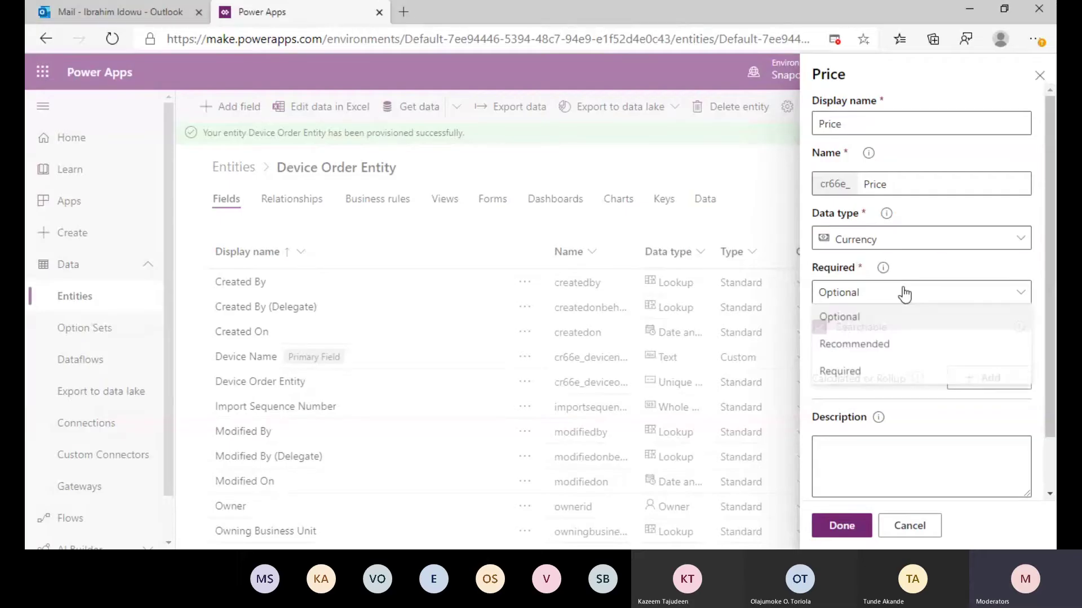
pyautogui.click(845, 370)
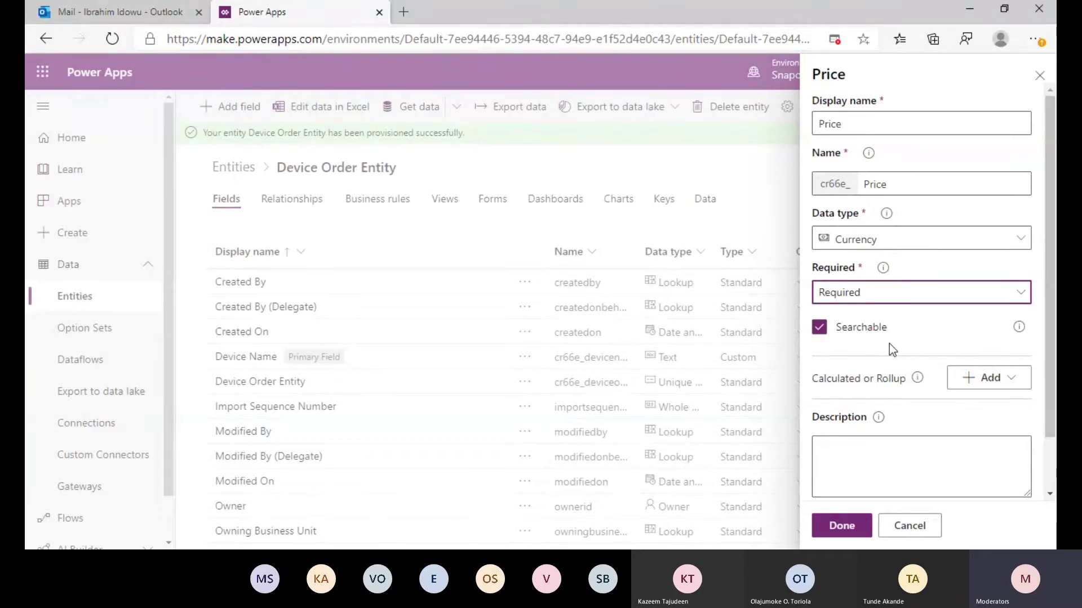
pyautogui.click(920, 322)
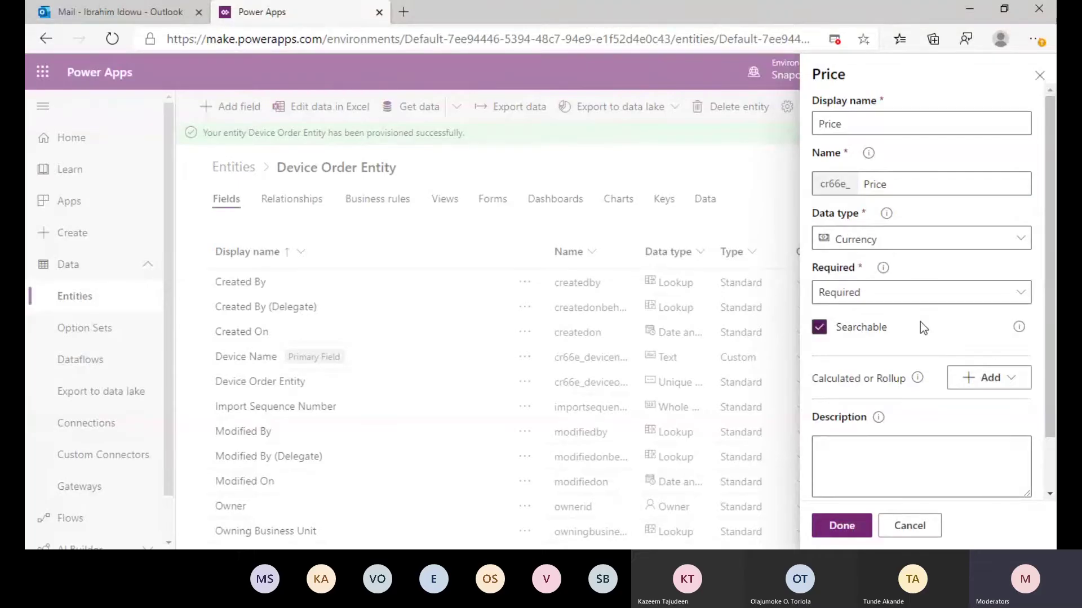
# Limit the Price field to a minimum value of 0 and a maximum value of 5000, and finish the field.
pyautogui.scroll(-1, 897, 341)
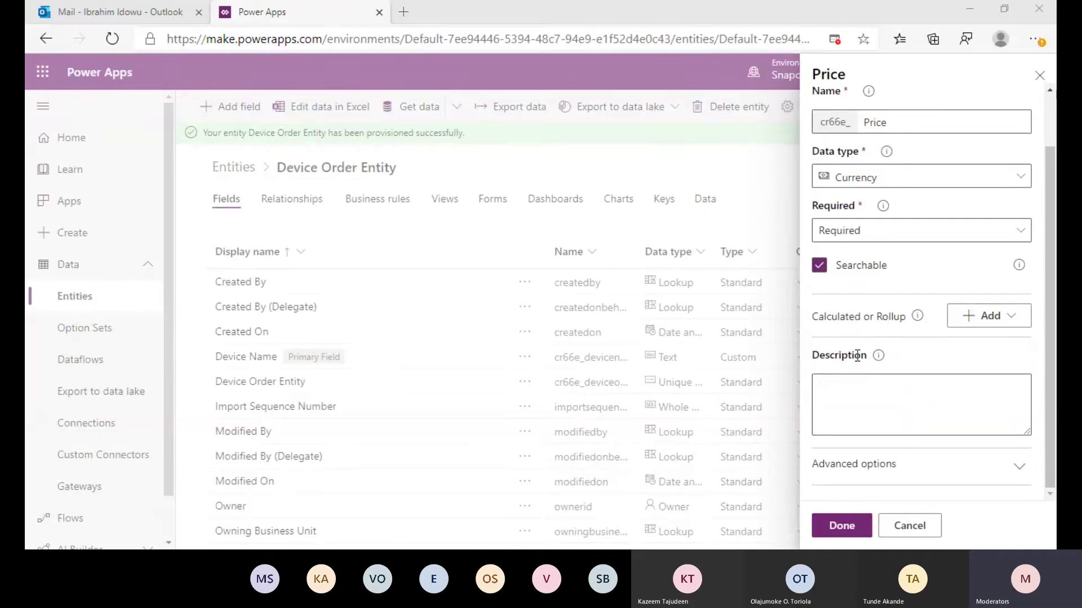
pyautogui.click(925, 445)
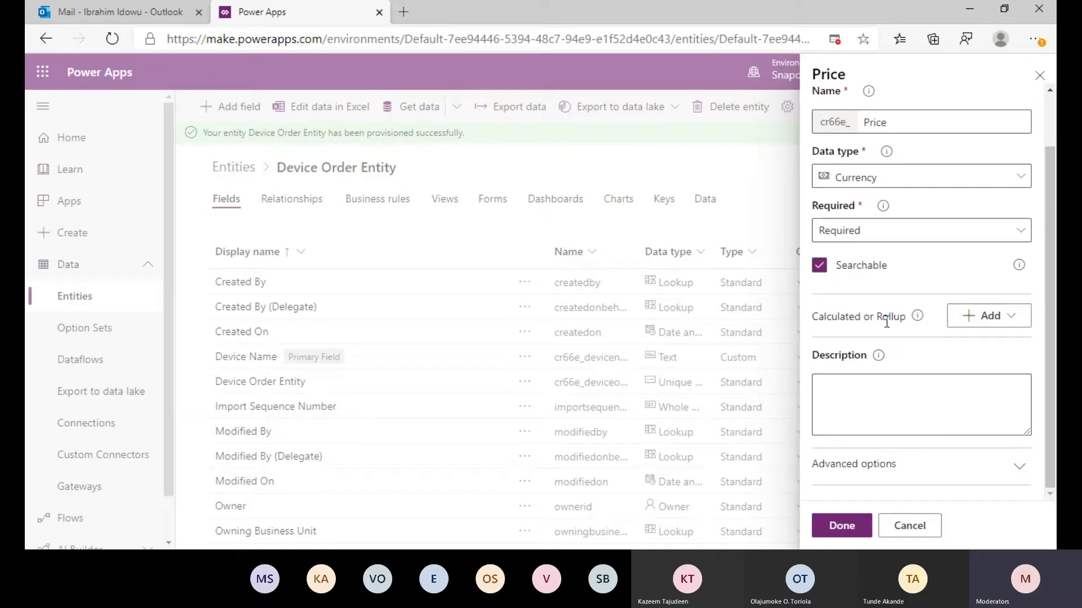
pyautogui.click(871, 479)
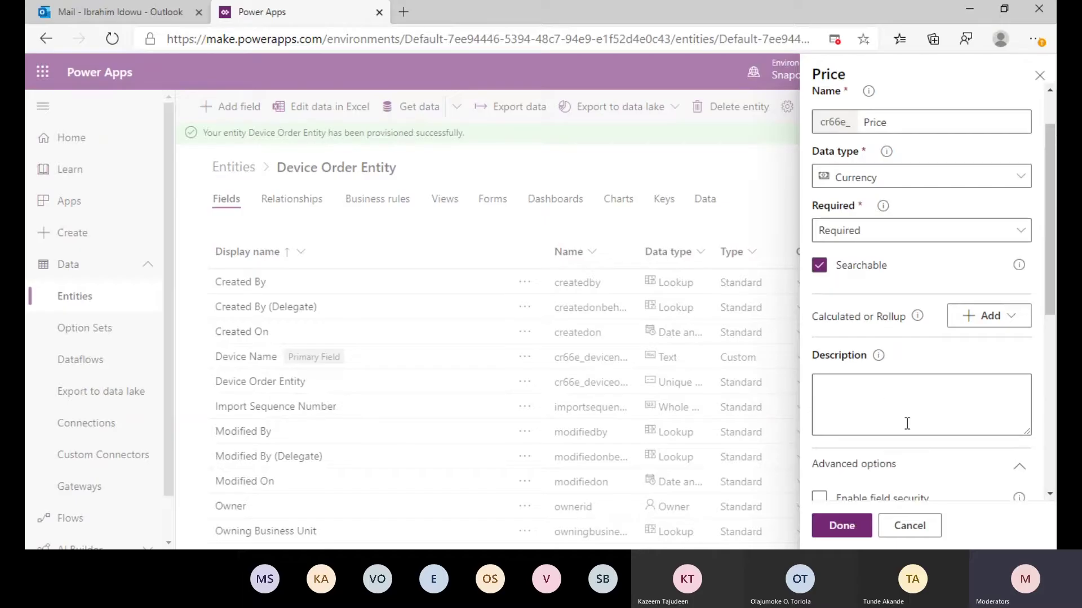
pyautogui.scroll(-4, 904, 417)
pyautogui.scroll(-3, 915, 387)
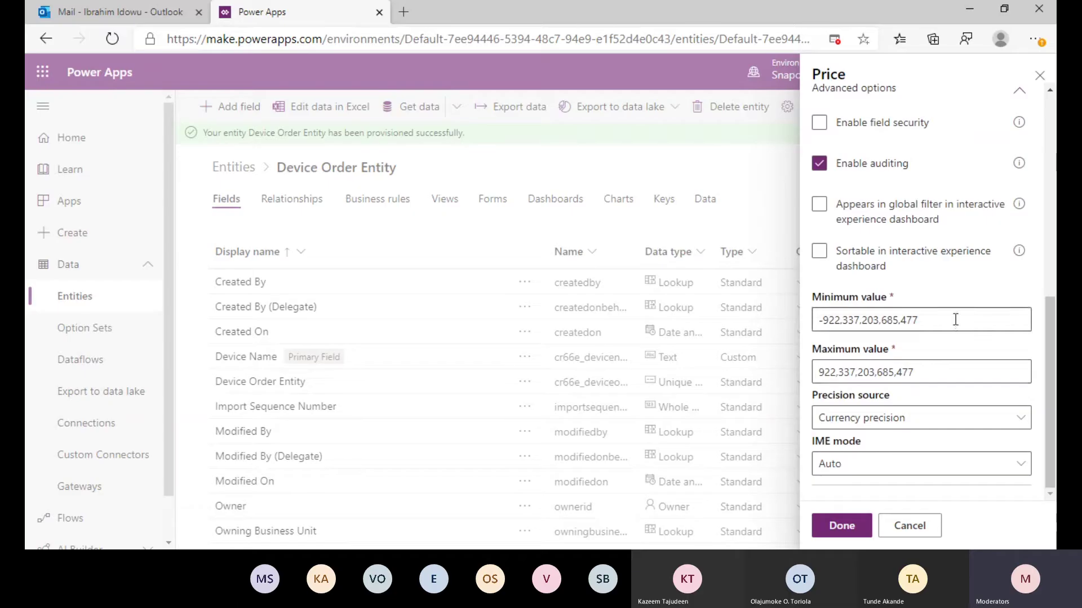
pyautogui.moveTo(954, 319); pyautogui.dragTo(792, 327)
pyautogui.write('0')
pyautogui.press('Tab')
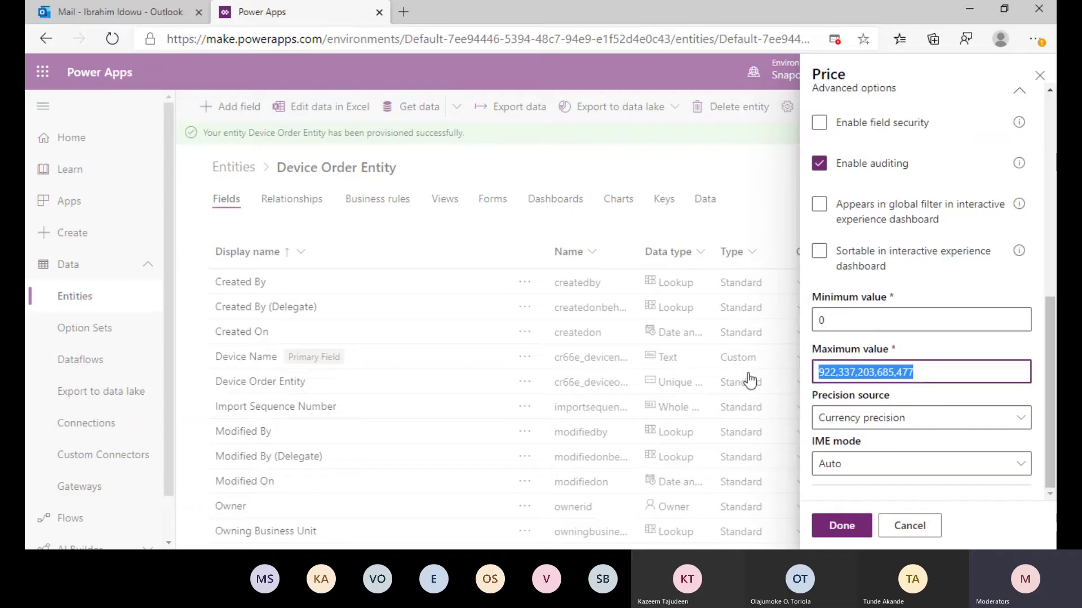
pyautogui.write('5000')
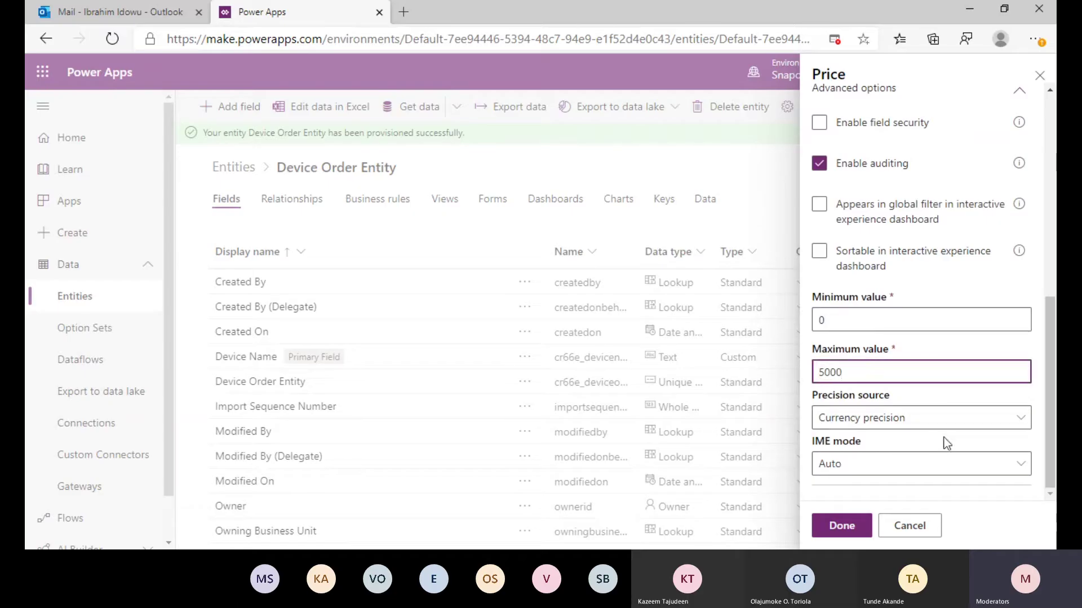
pyautogui.click(841, 525)
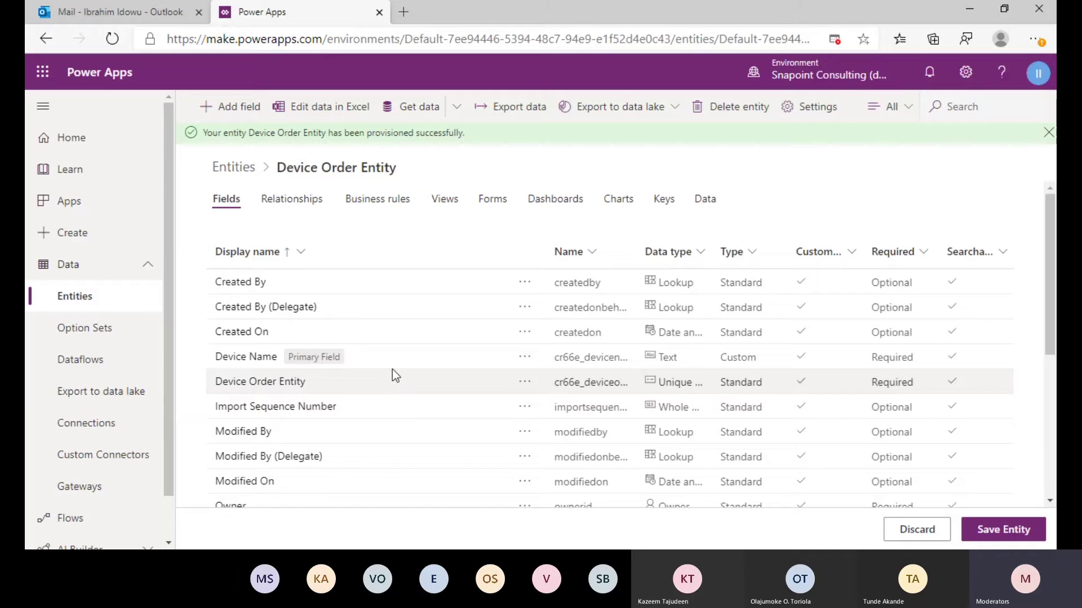
# Check the Device Order Entity's field list for the newly added Price field.
pyautogui.scroll(-3, 393, 376)
pyautogui.scroll(2, 390, 377)
pyautogui.scroll(2, 390, 371)
pyautogui.scroll(-5, 390, 371)
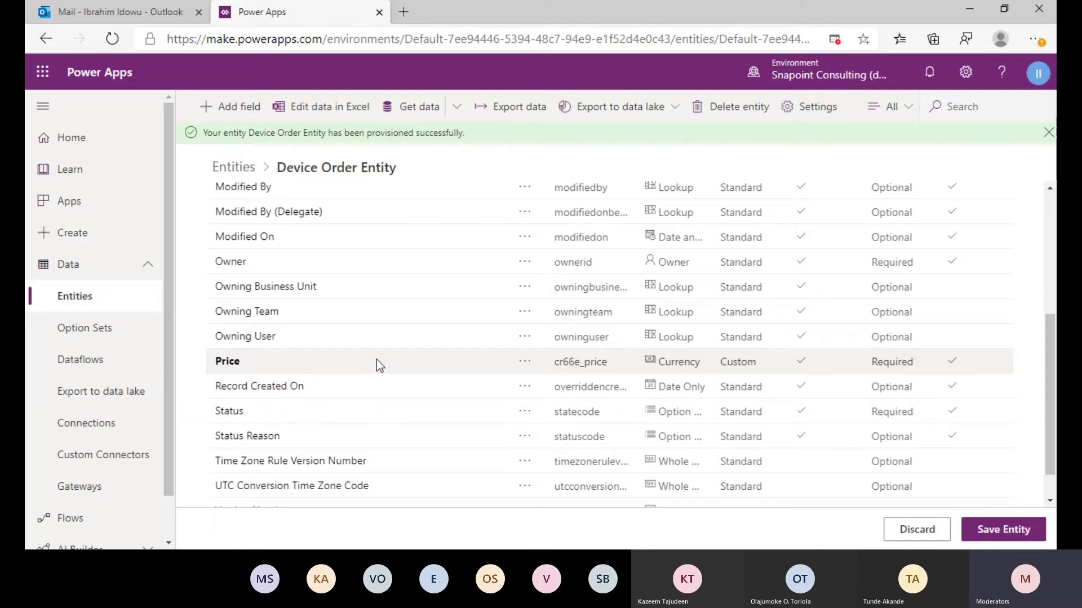
pyautogui.scroll(2, 398, 319)
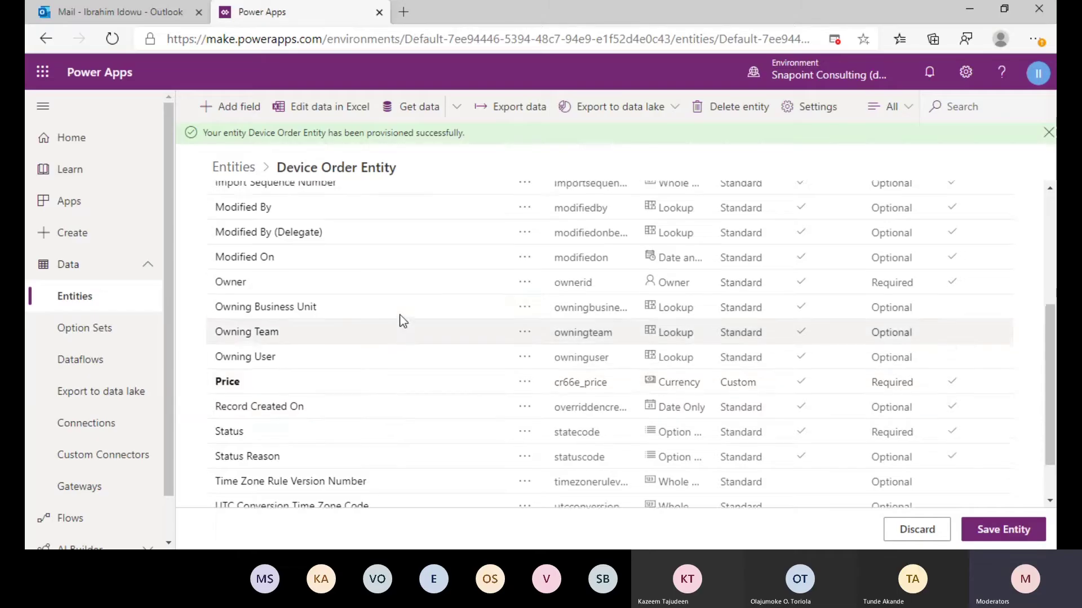
pyautogui.scroll(2, 415, 255)
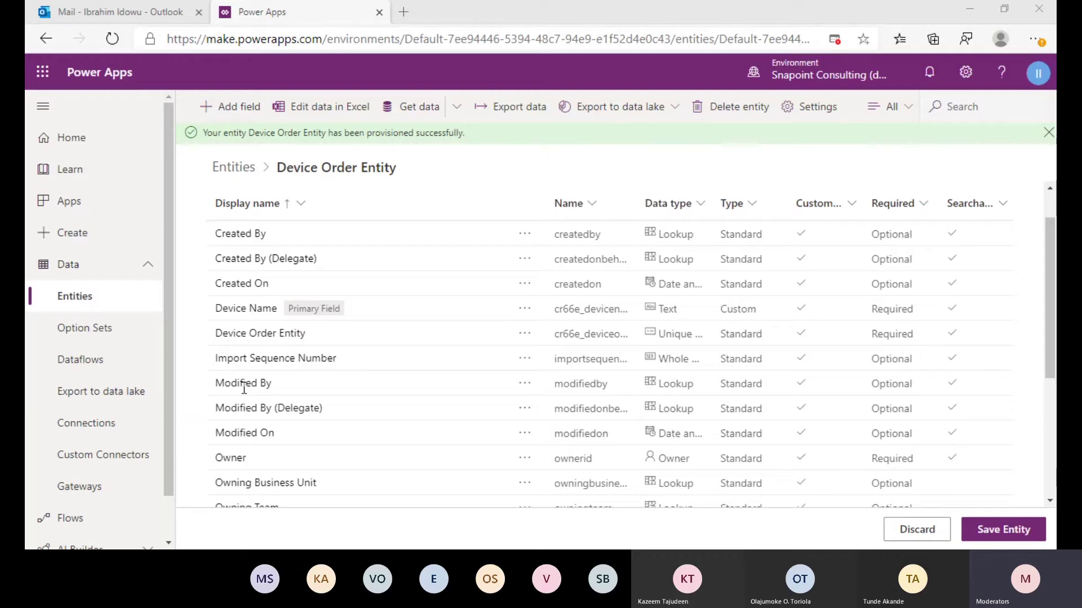
# Start another field on the Device Order Entity with the display name Requested By.
pyautogui.click(219, 106)
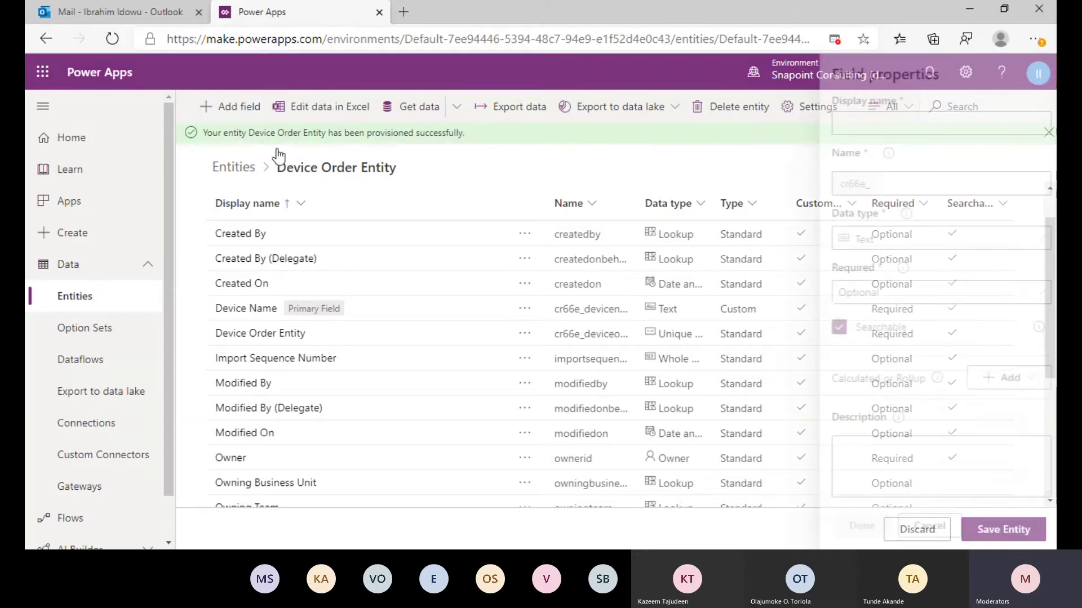
pyautogui.click(956, 128)
pyautogui.write('Requested By')
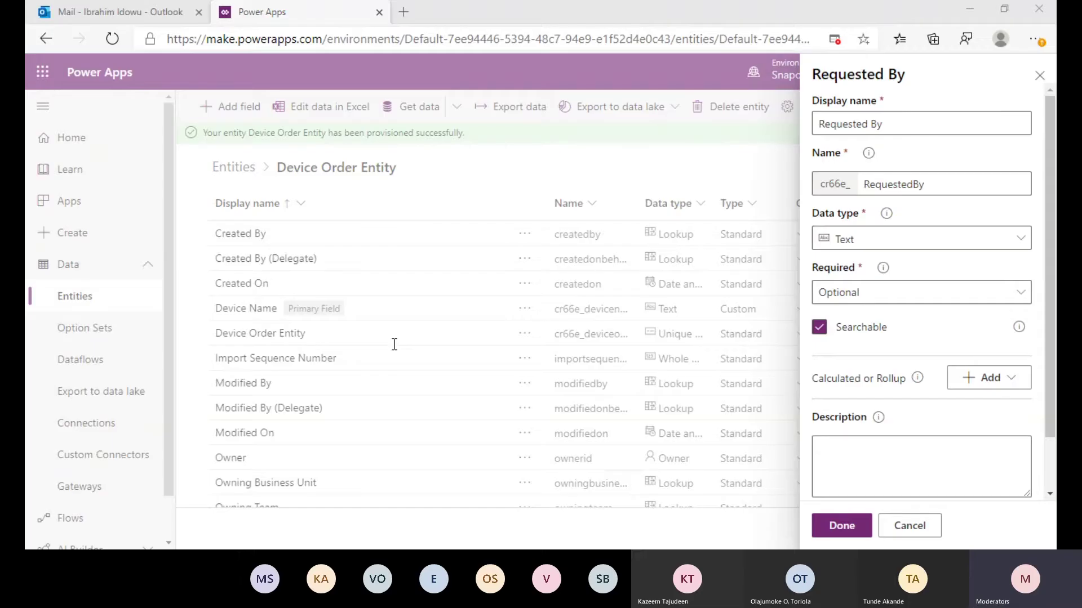
pyautogui.click(826, 353)
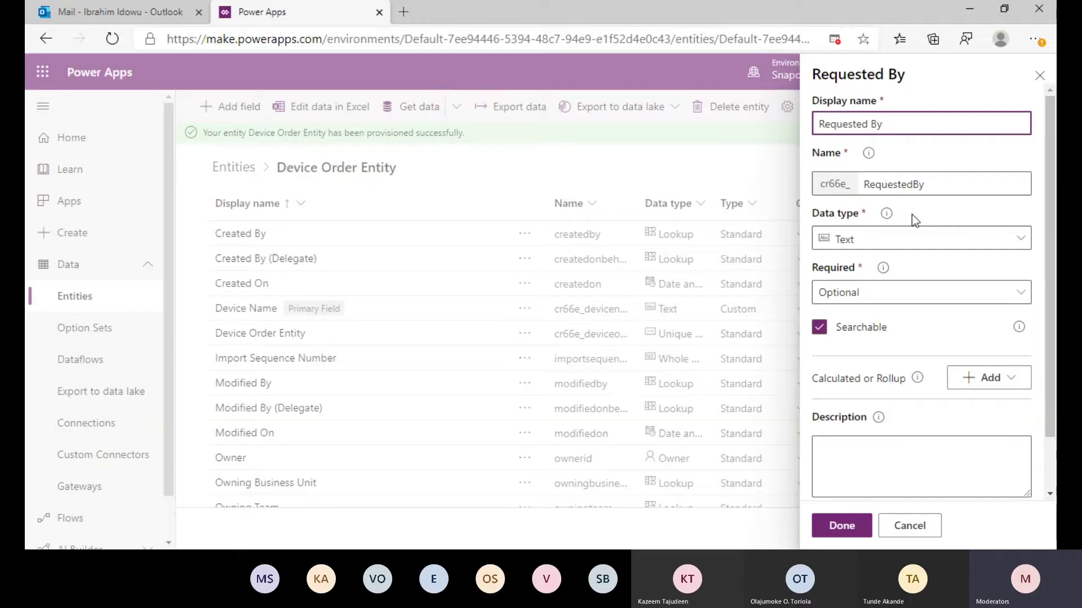
# Set the Requested By field's data type to Email, make it required and finish the field.
pyautogui.click(894, 244)
pyautogui.scroll(-3, 676, 358)
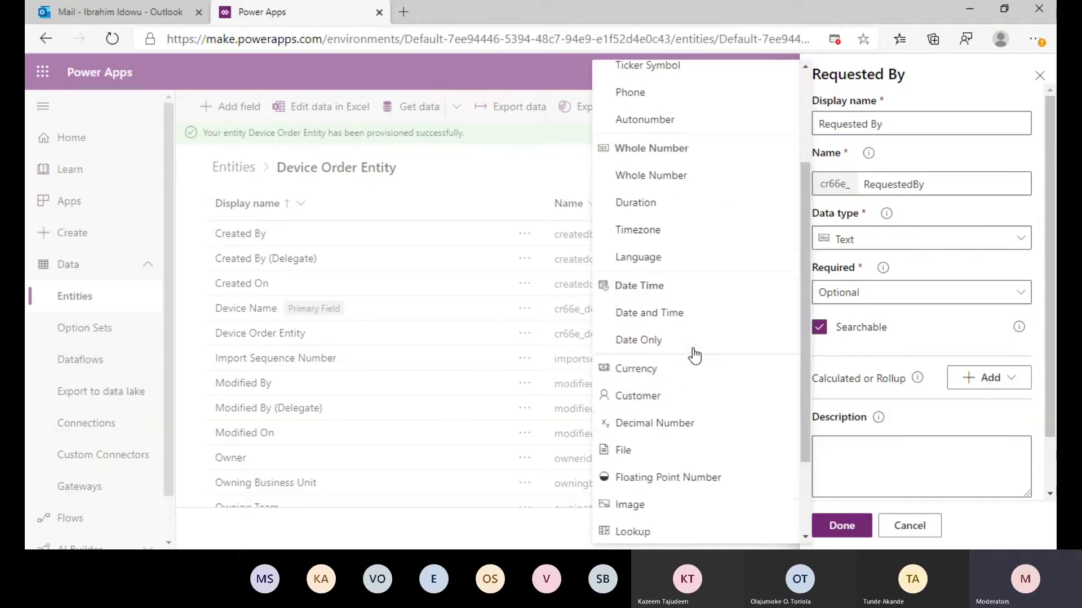
pyautogui.scroll(3, 695, 356)
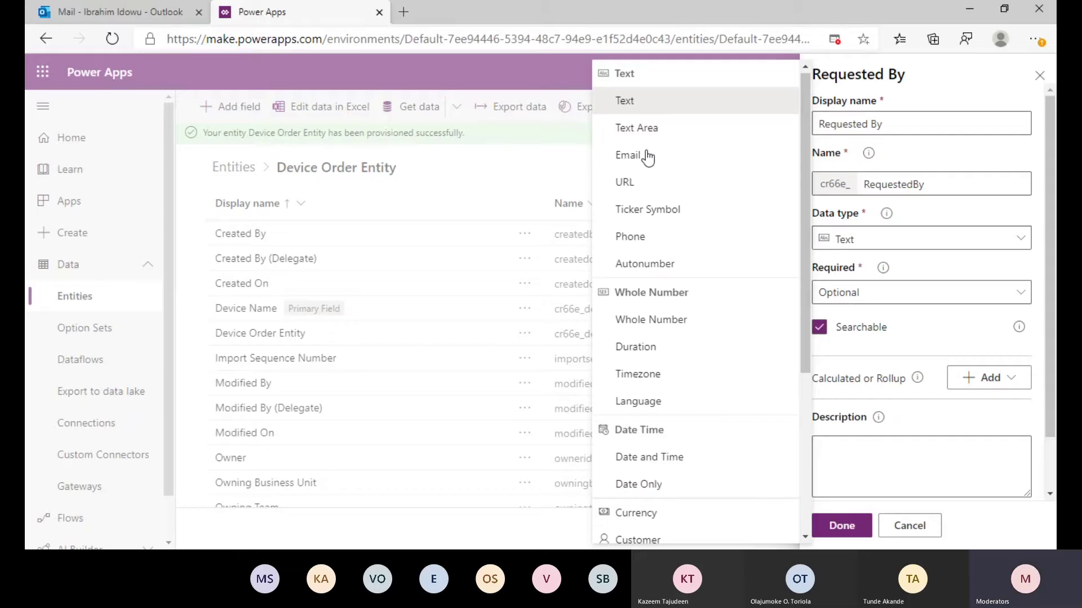
pyautogui.click(649, 158)
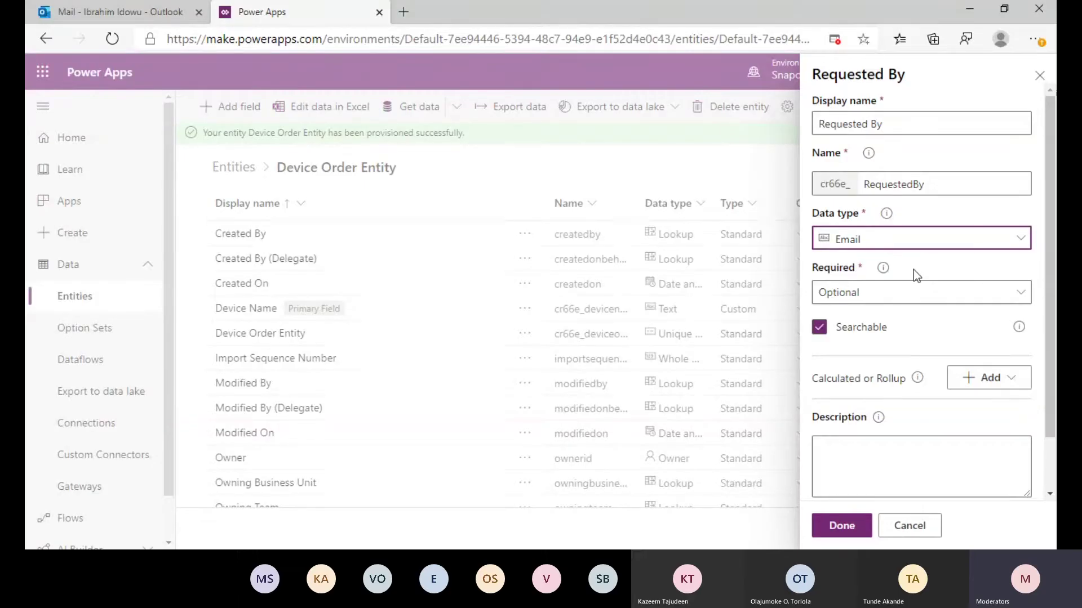
pyautogui.click(913, 293)
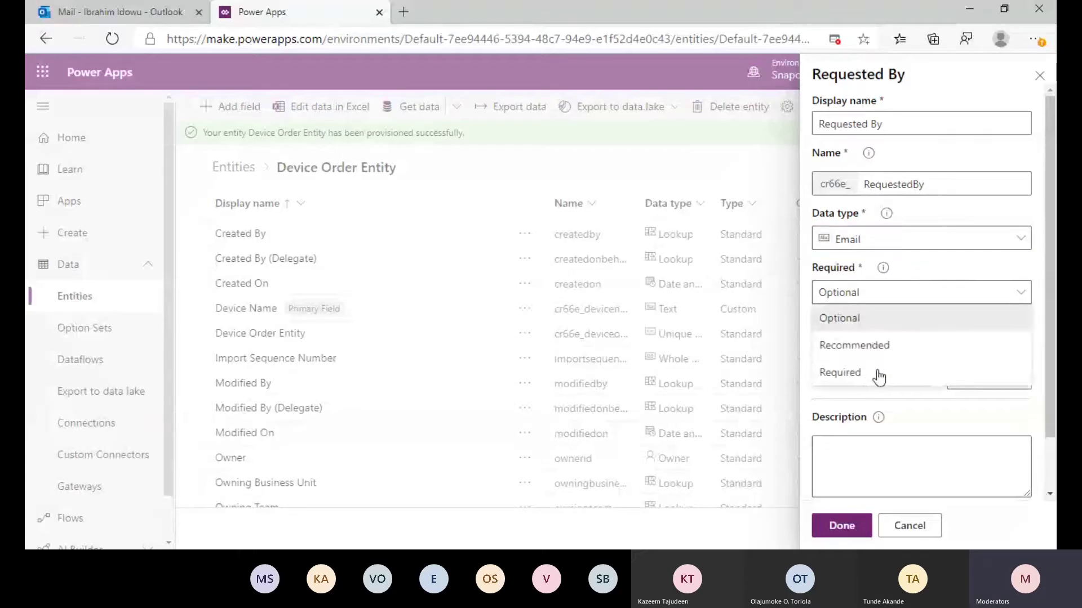
pyautogui.click(876, 374)
pyautogui.scroll(-1, 881, 483)
pyautogui.click(841, 525)
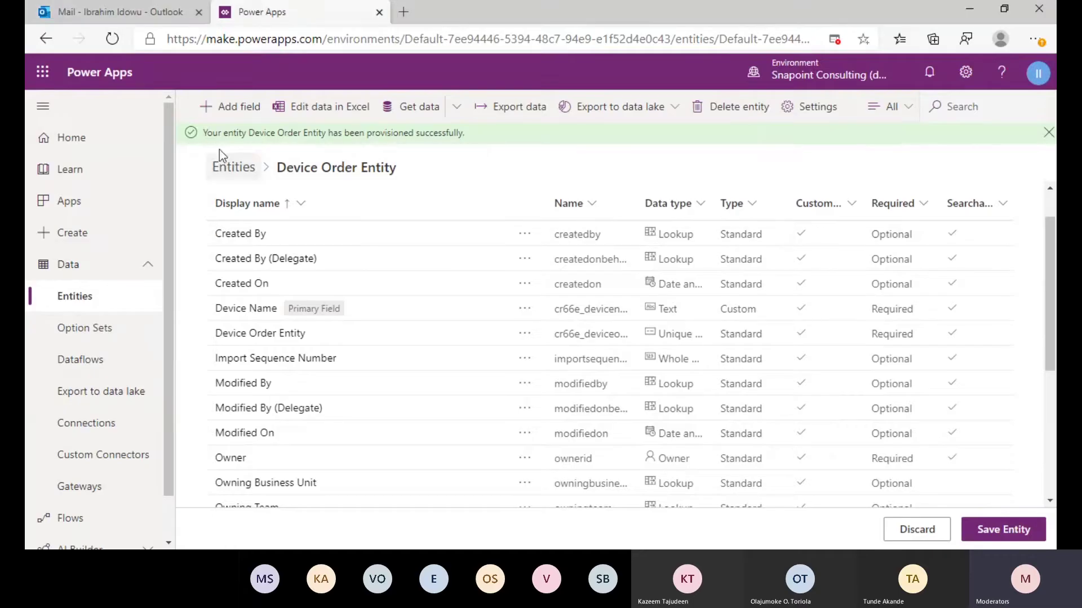
# Start another field on the Device Order Entity with the display name Request Date.
pyautogui.click(230, 107)
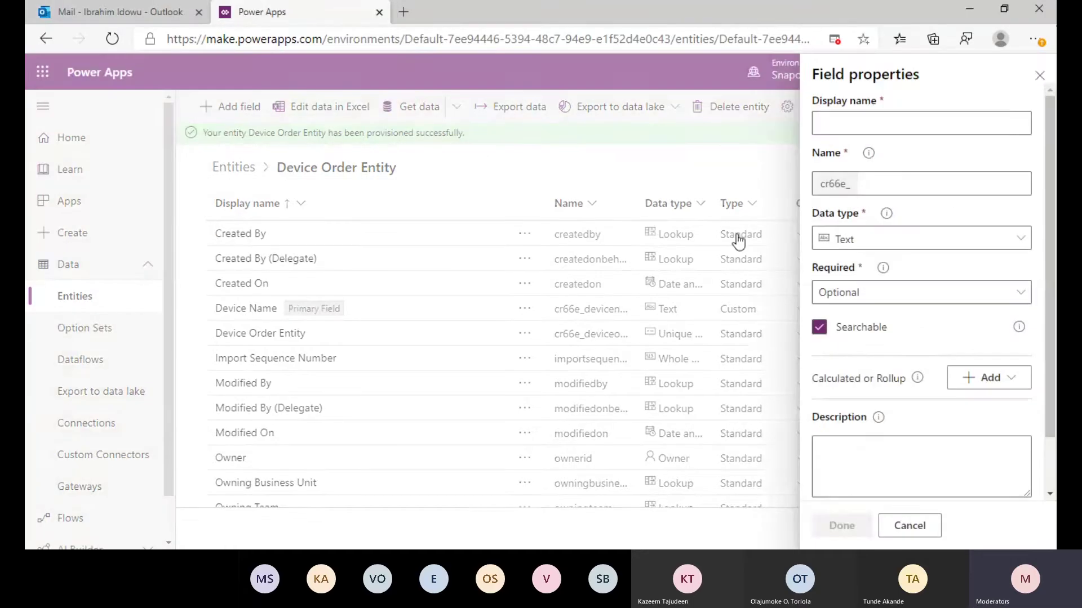
pyautogui.click(823, 124)
pyautogui.write('Request date')
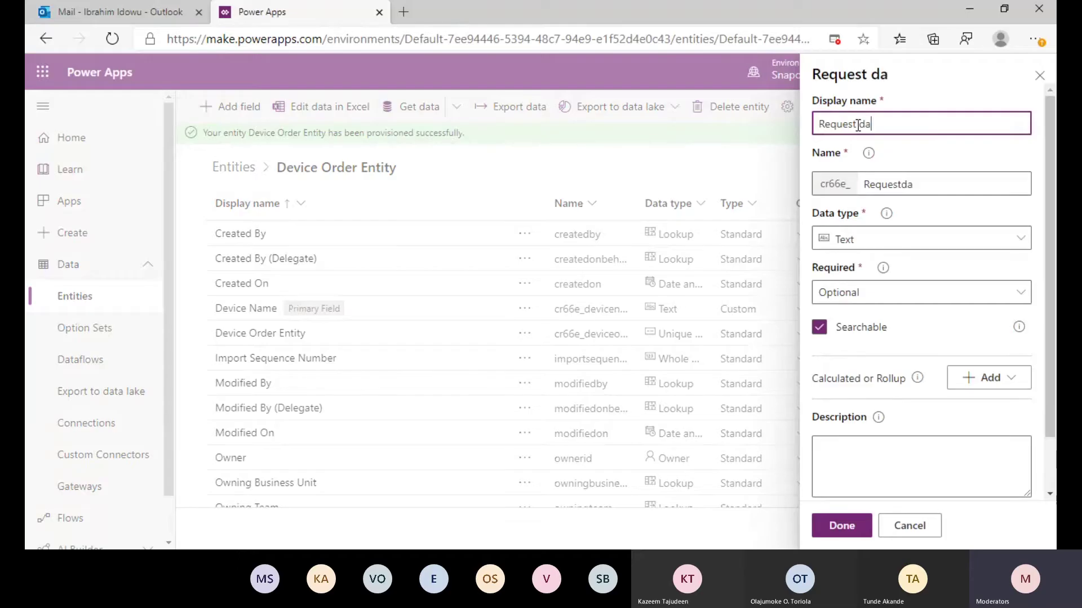
pyautogui.press('BackSpace')
pyautogui.press('BackSpace')
pyautogui.press('BackSpace')
pyautogui.press('BackSpace')
pyautogui.press('BackSpace')
pyautogui.write('Date')
# Set the Request Date field's data type to Date Only, make it required and finish the field.
pyautogui.click(862, 239)
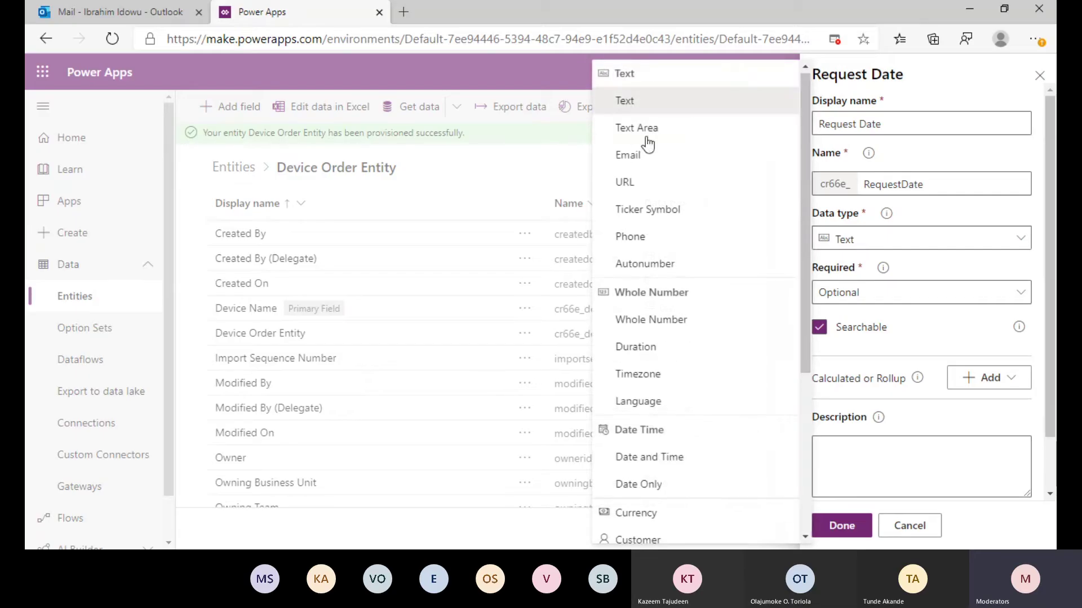
pyautogui.scroll(-1, 686, 278)
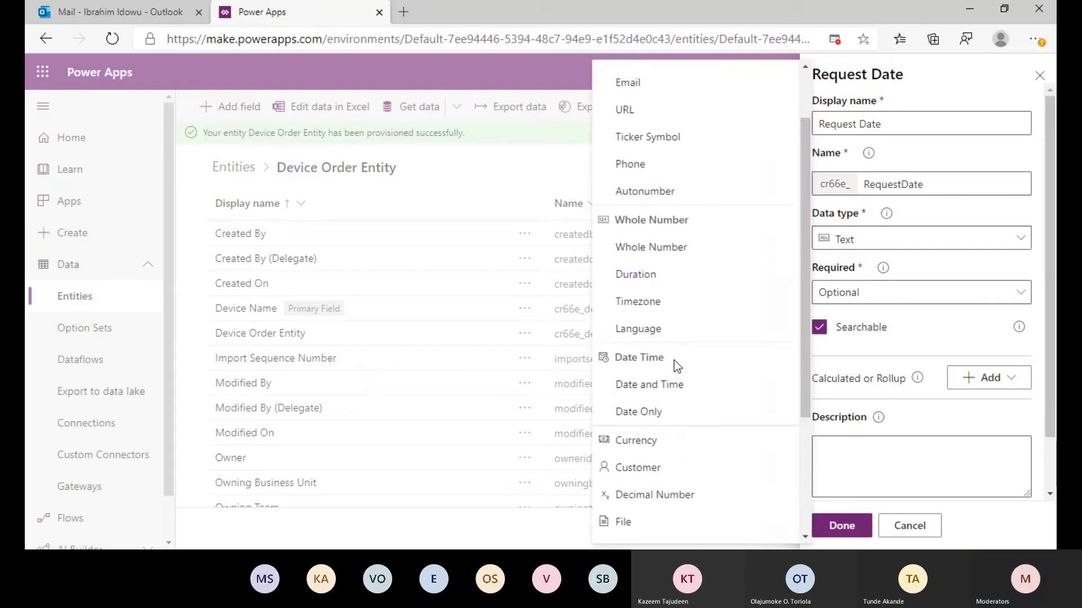
pyautogui.click(646, 412)
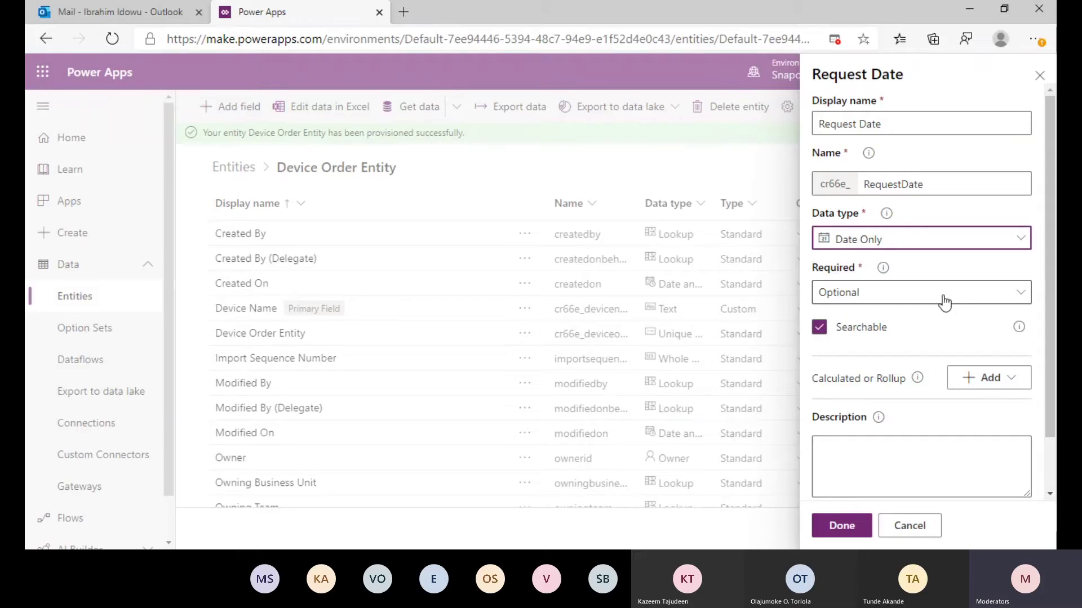
pyautogui.click(898, 297)
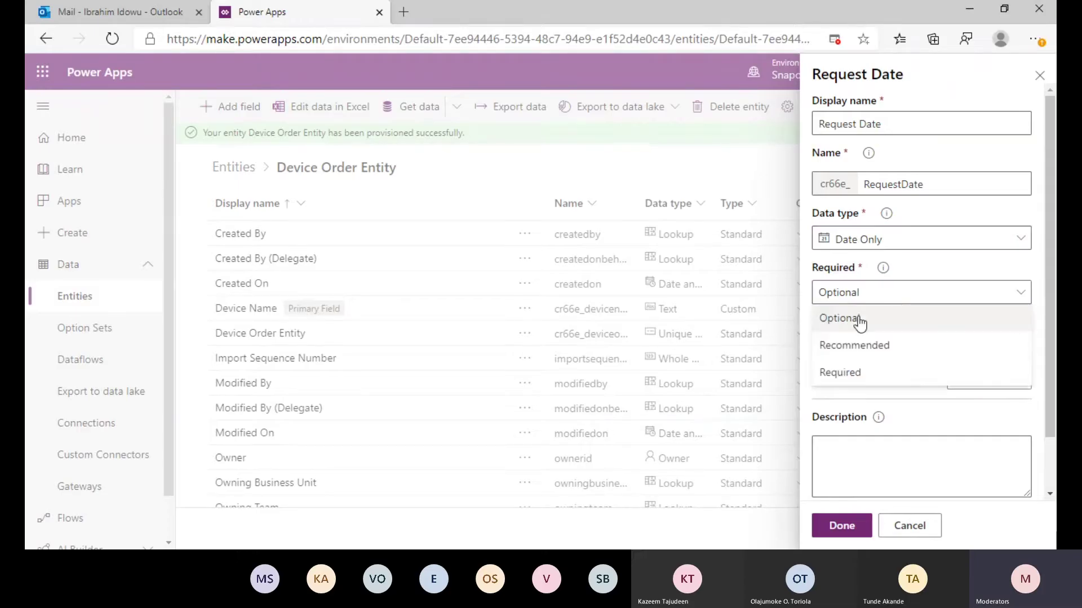
pyautogui.click(859, 319)
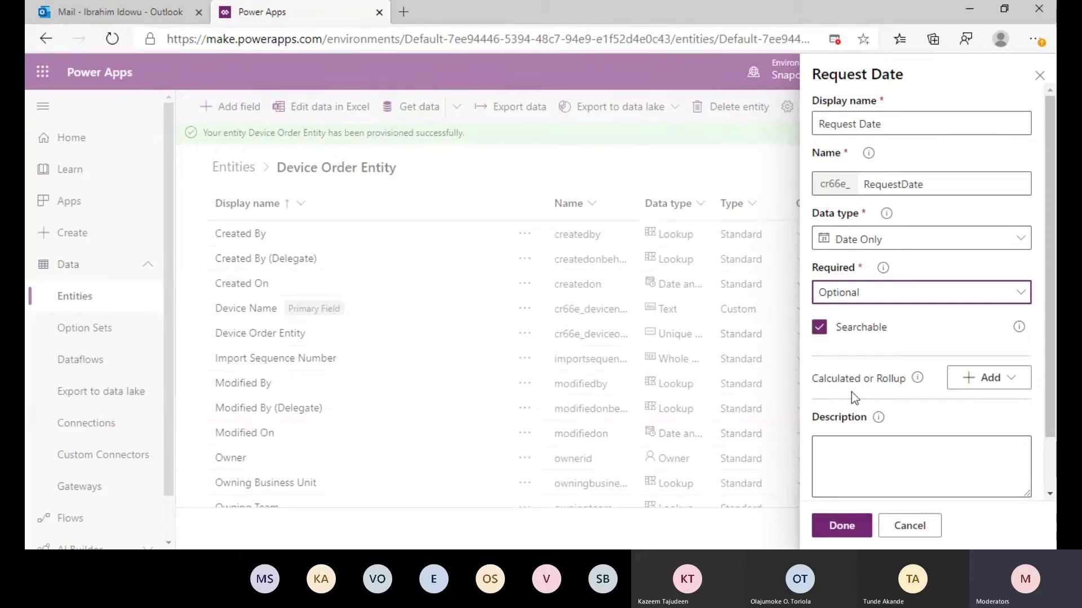
pyautogui.click(888, 301)
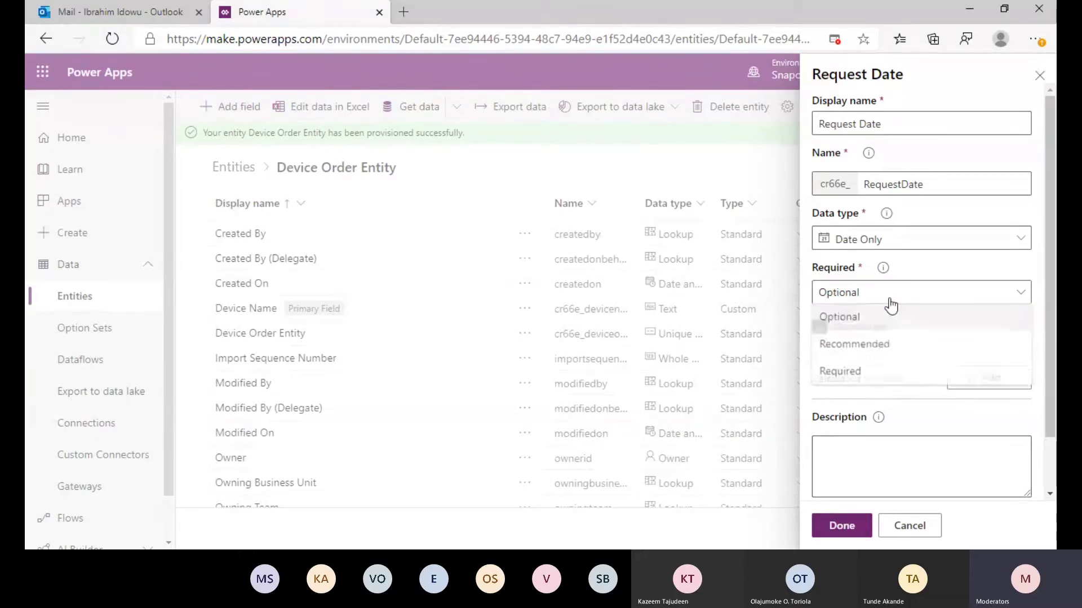
pyautogui.click(863, 375)
pyautogui.click(865, 523)
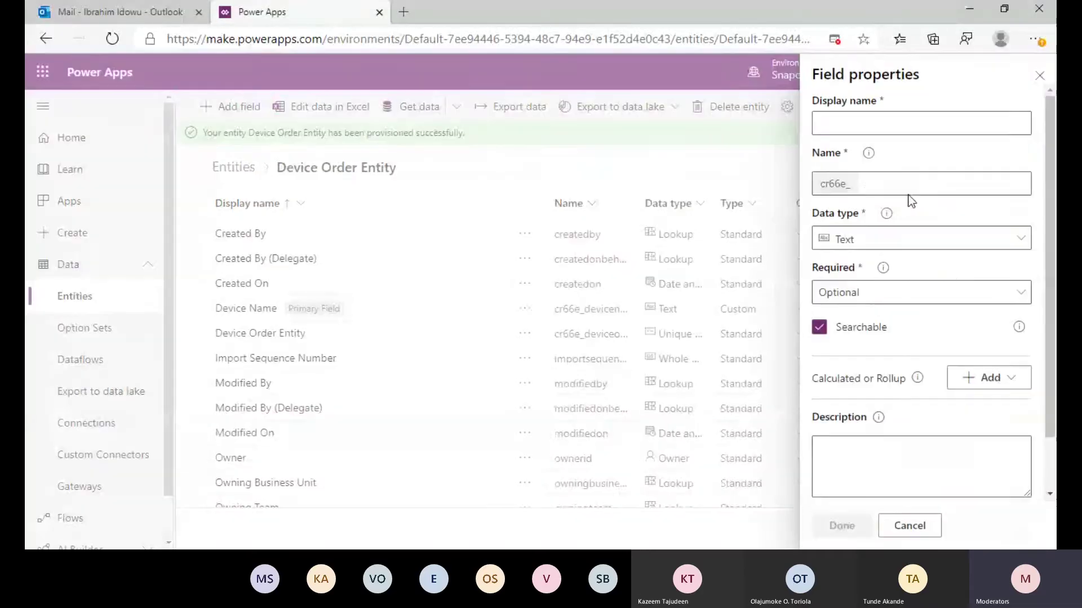
# Add an optional field named Approver with the data type Email to the Device Order Entity.
pyautogui.click(910, 121)
pyautogui.write('Approver')
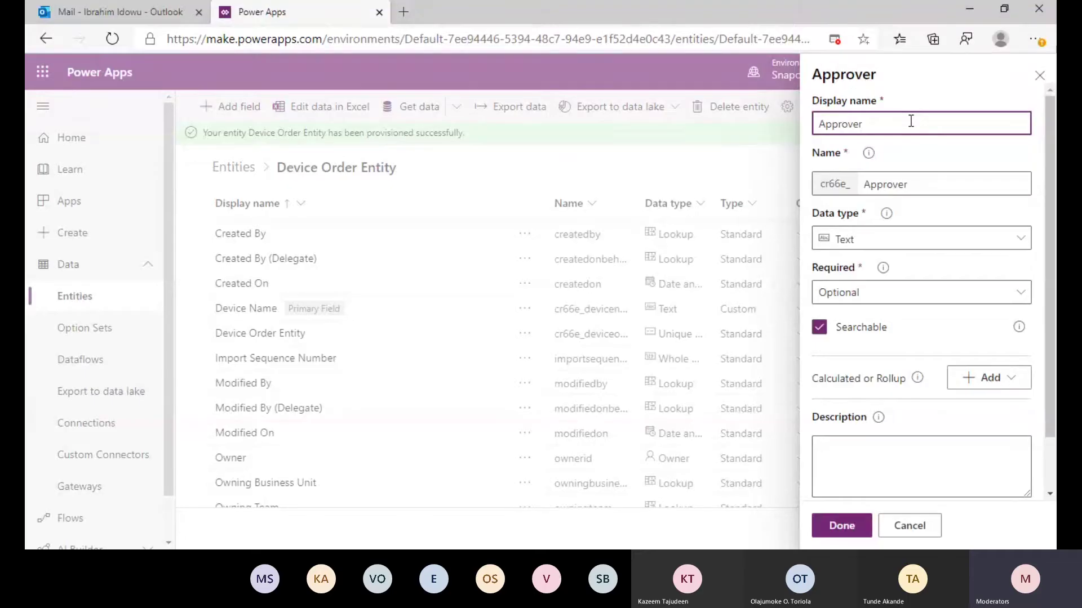
pyautogui.click(890, 239)
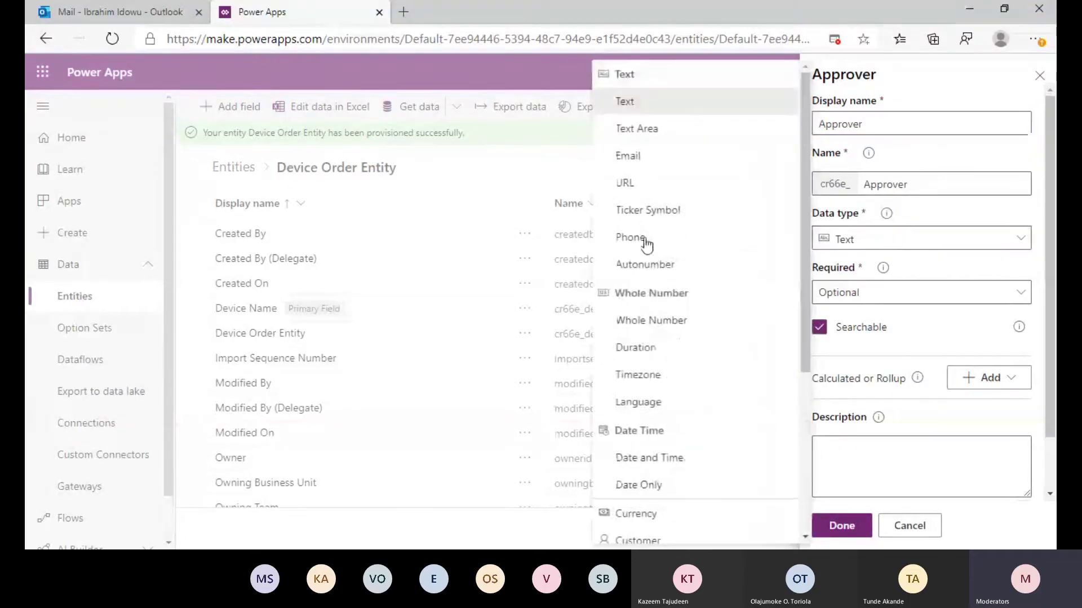
pyautogui.click(641, 160)
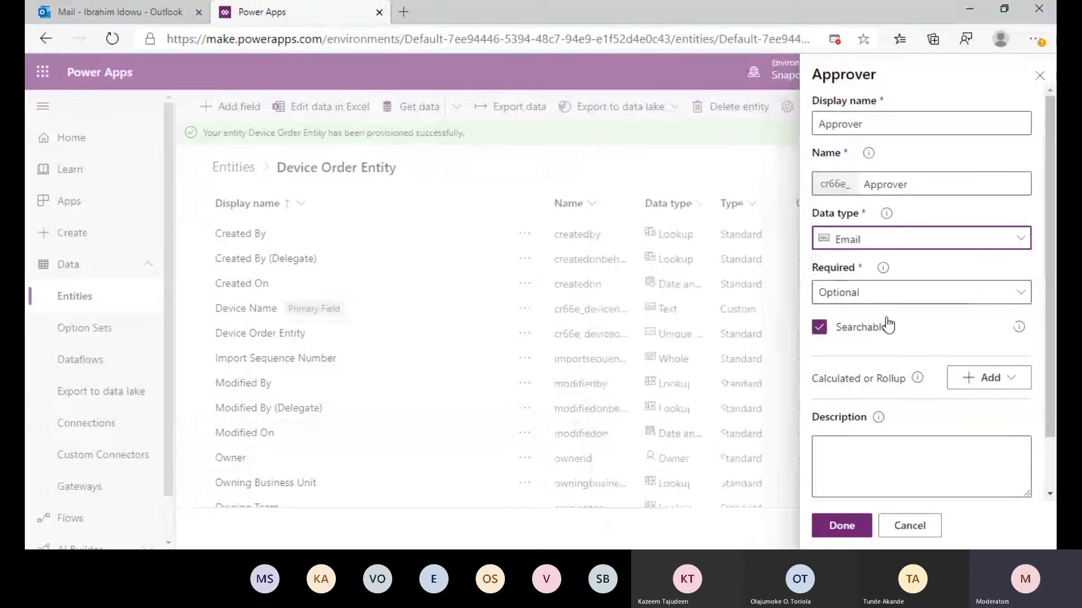
pyautogui.click(852, 529)
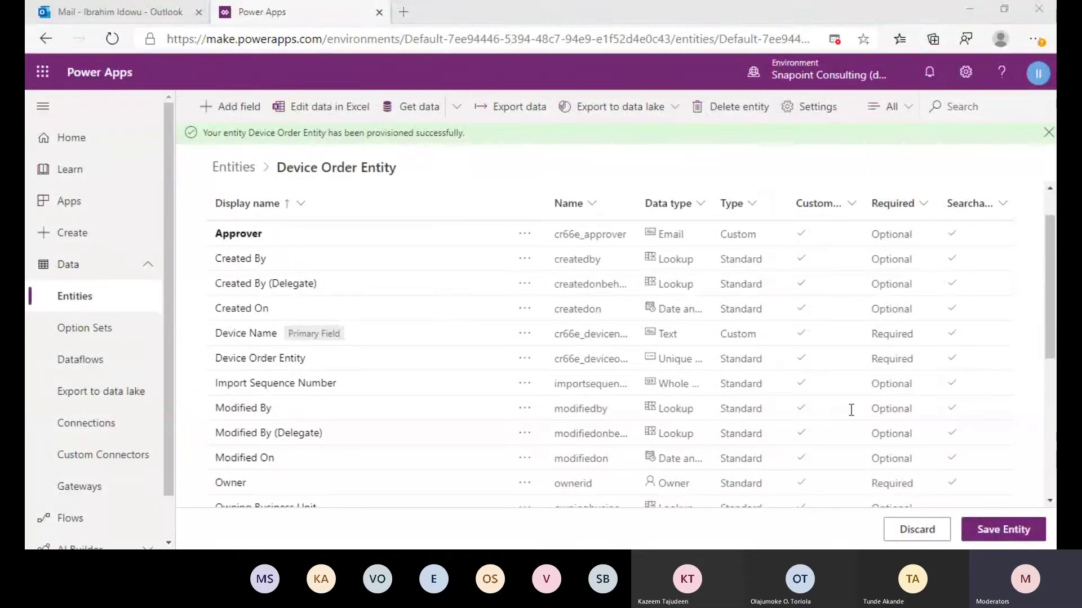
# Add an optional field named Comments with the data type Multiline Text to the Device Order Entity.
pyautogui.click(232, 106)
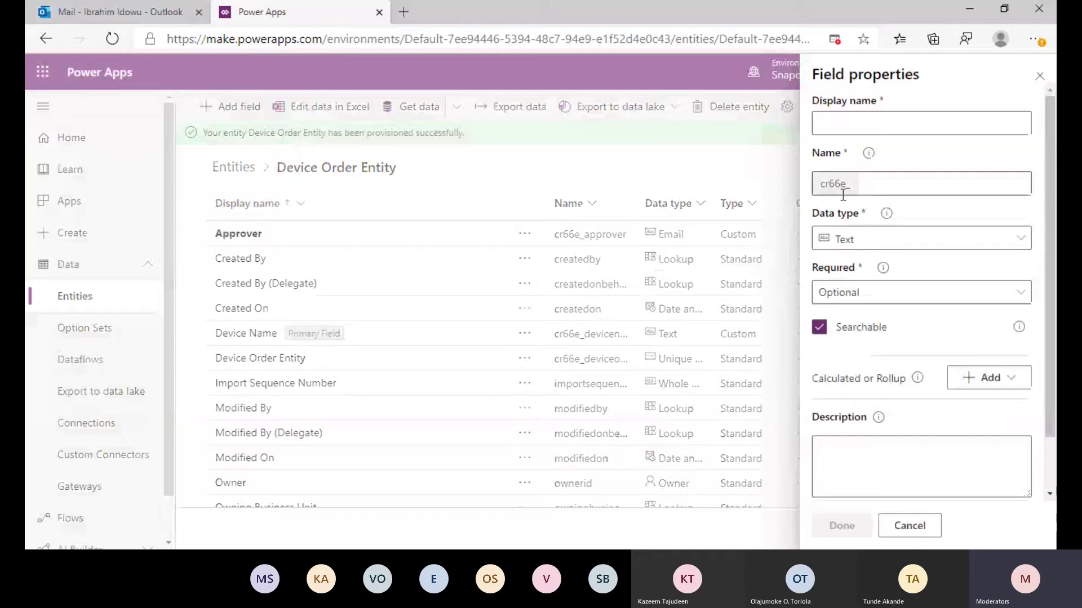
pyautogui.click(876, 125)
pyautogui.write('Comments')
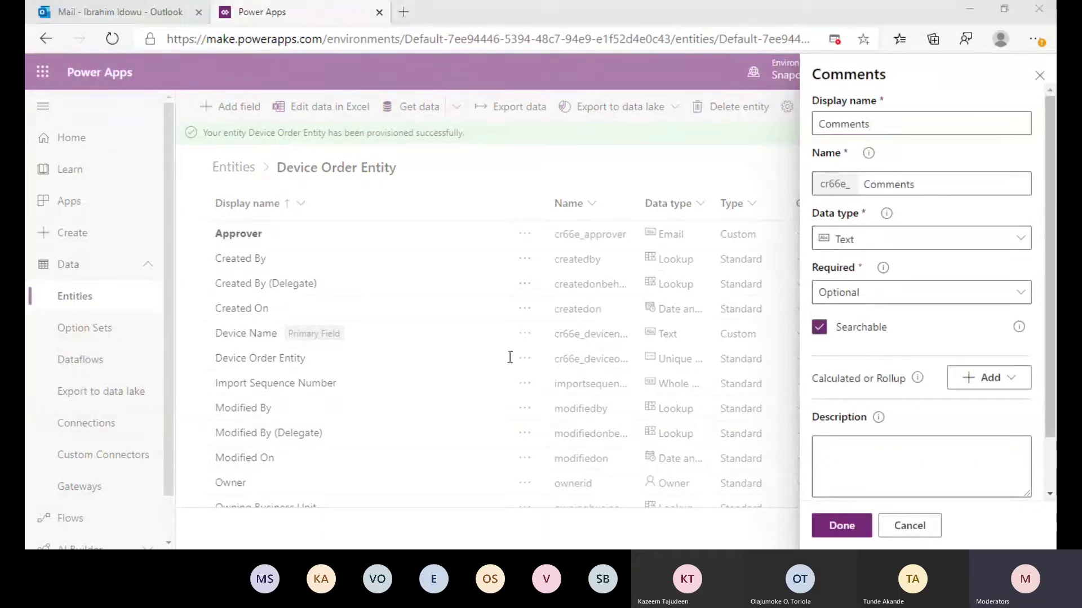
pyautogui.click(898, 242)
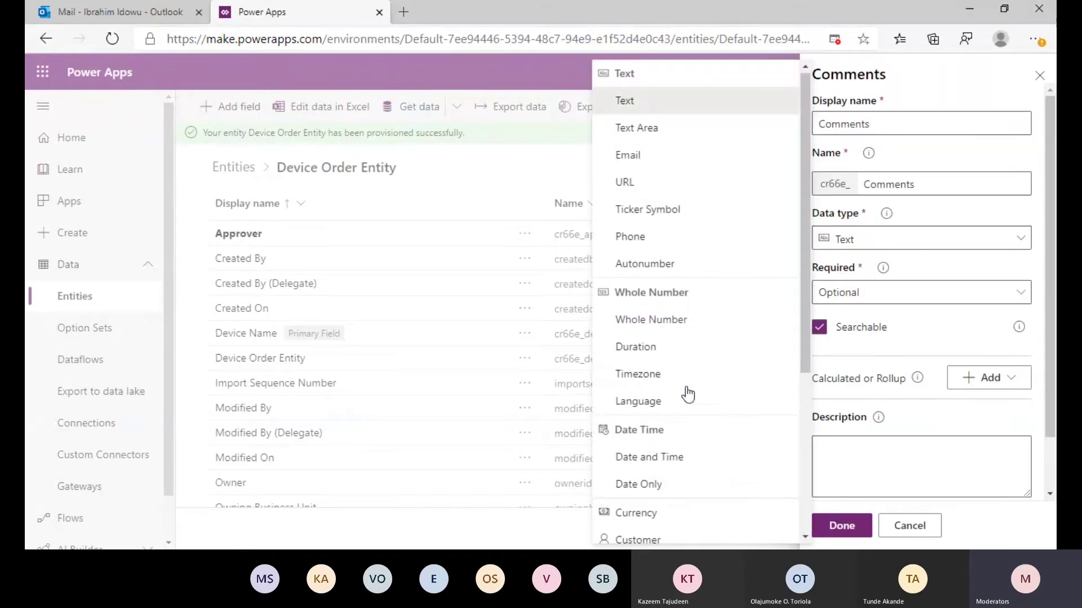
pyautogui.scroll(-5, 702, 245)
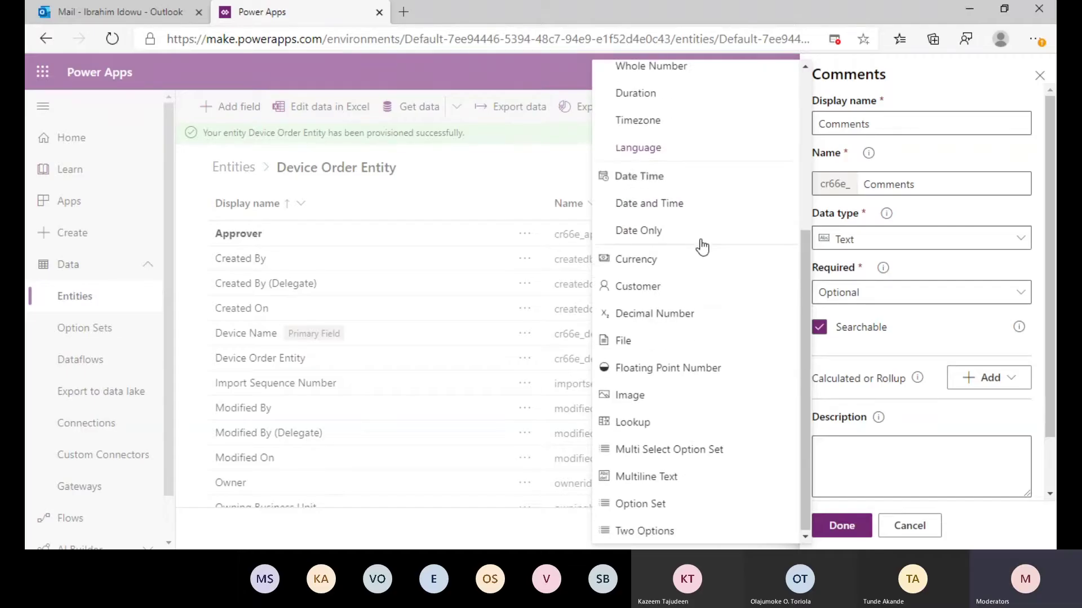
pyautogui.click(646, 477)
pyautogui.click(842, 526)
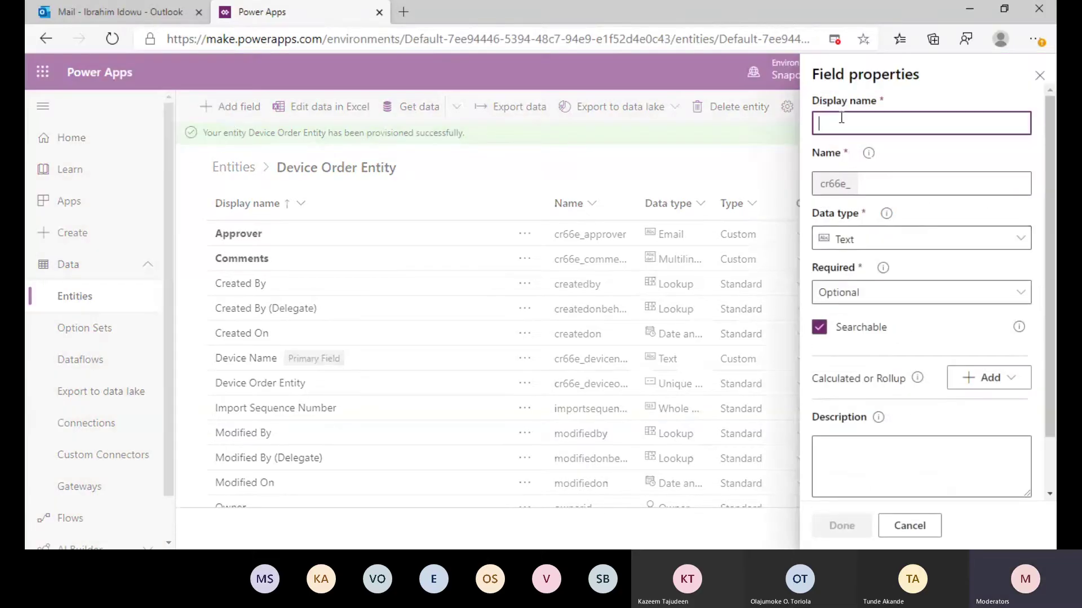
# Add an optional field named Estimated Ship Date with the data type Date Only to the entity.
pyautogui.write('Estima')
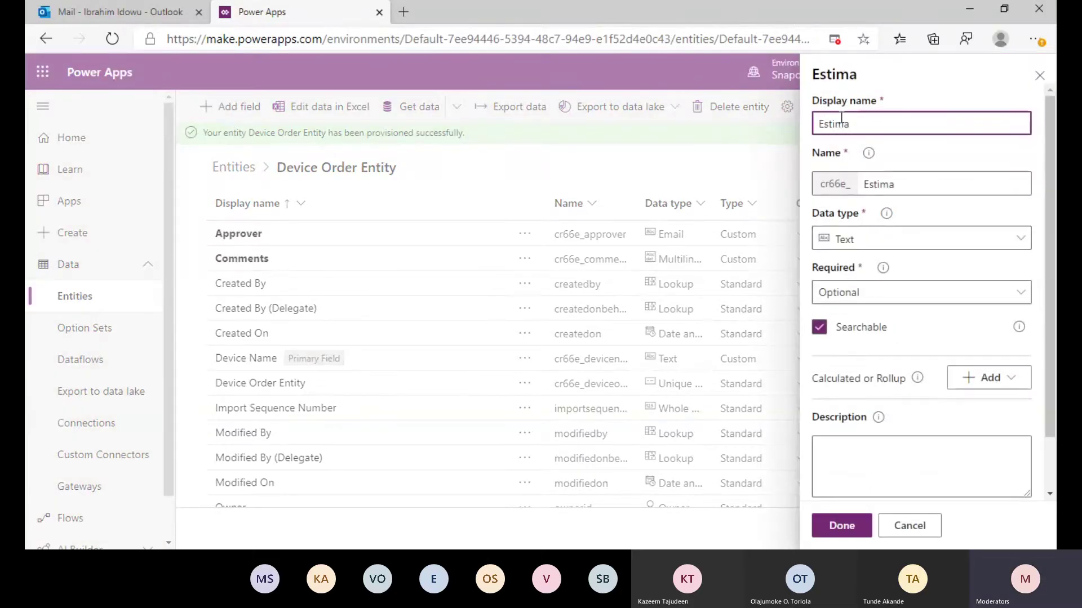
pyautogui.write('ted Ship ')
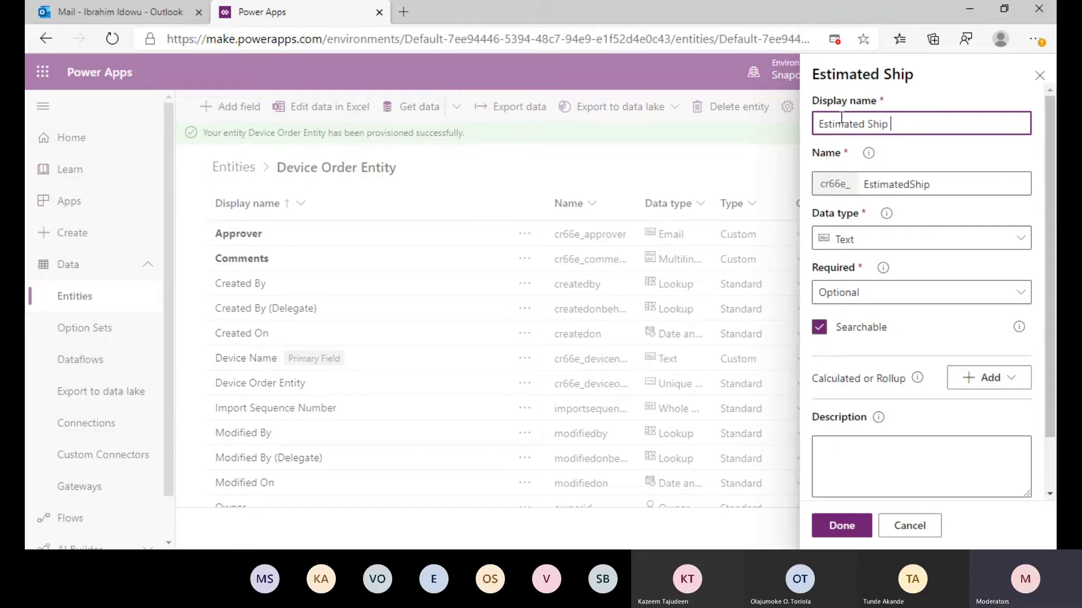
pyautogui.write('Date')
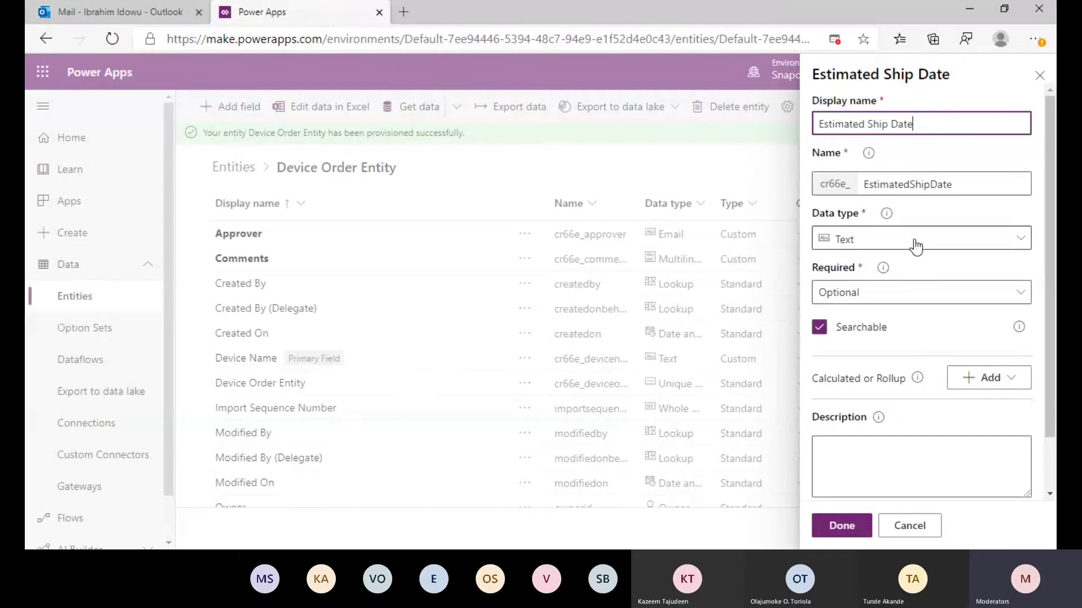
pyautogui.click(874, 248)
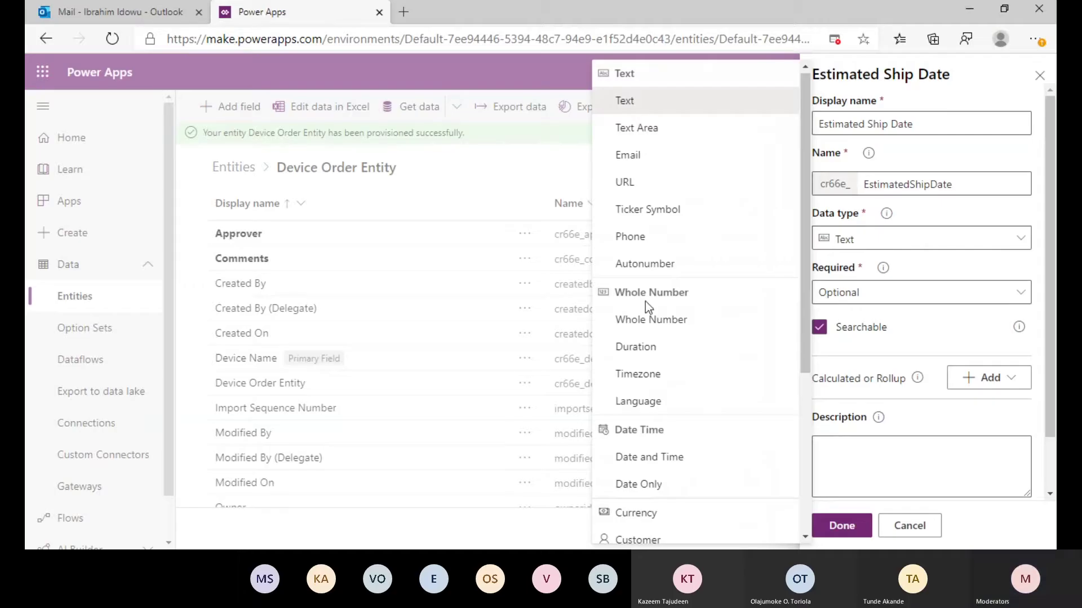
pyautogui.click(647, 485)
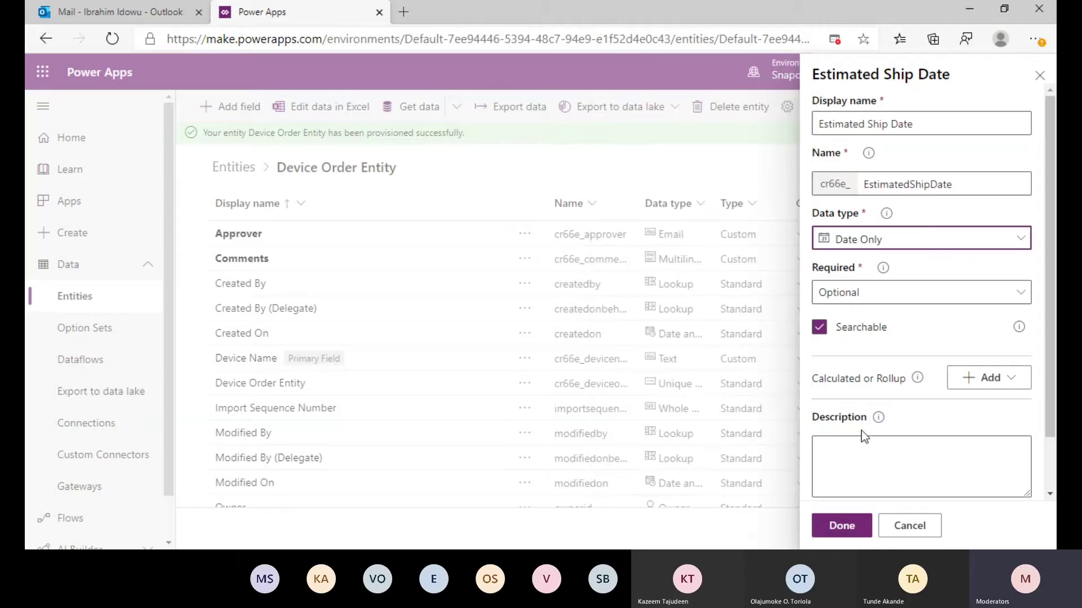
pyautogui.click(841, 525)
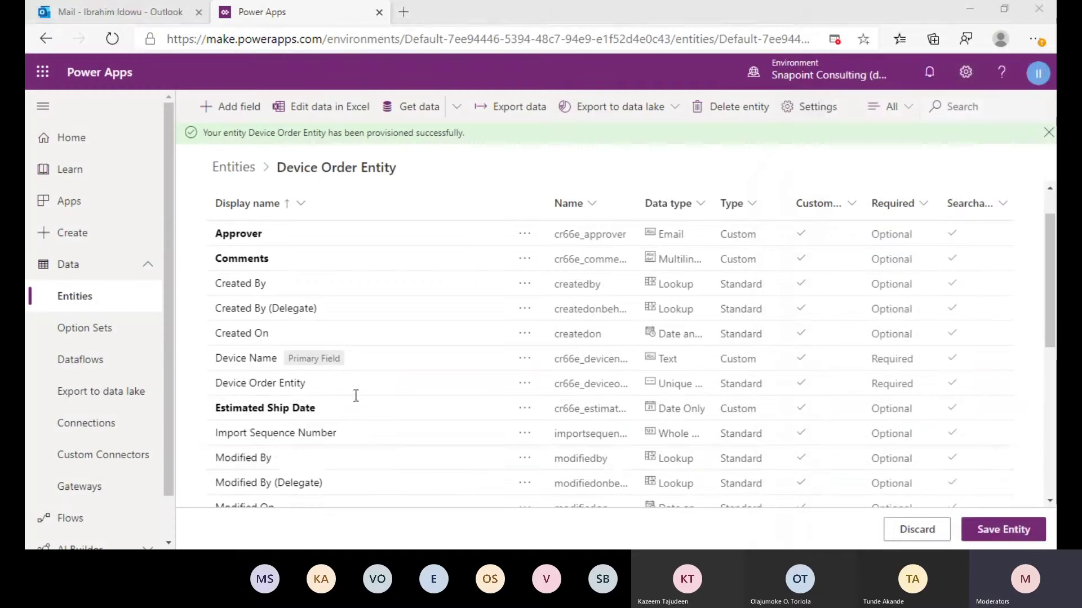
# Add an optional field named Approved Date with the data type Date Only to the entity.
pyautogui.click(231, 106)
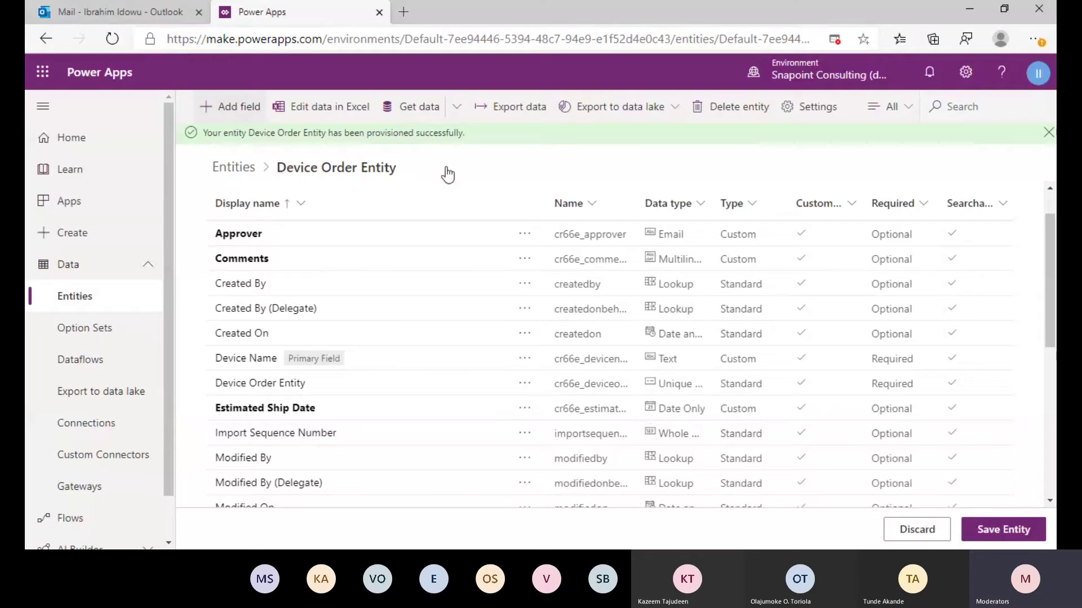
pyautogui.click(867, 124)
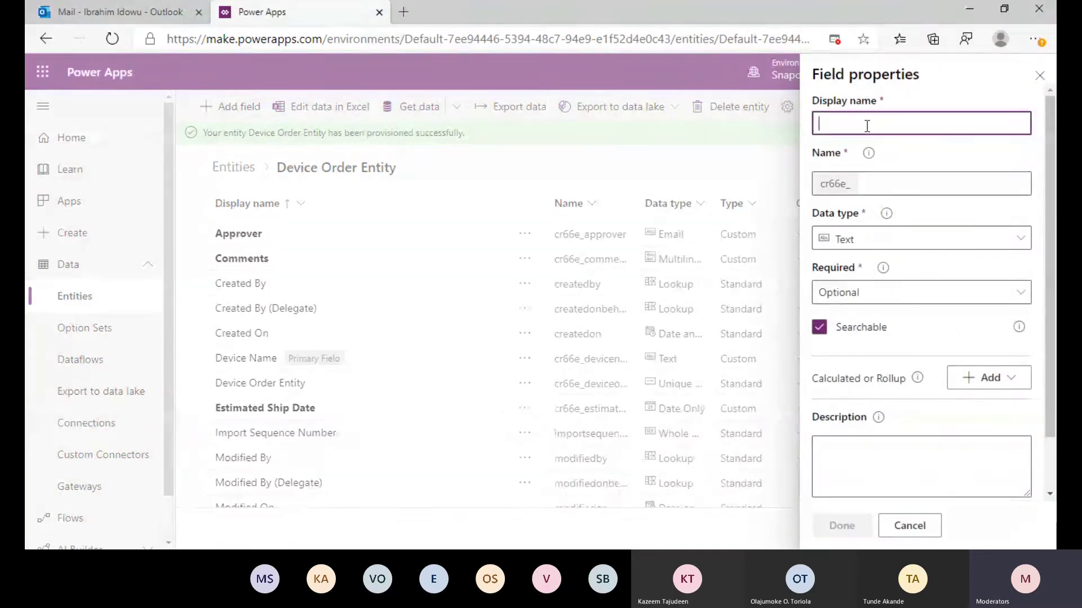
pyautogui.write('Approve')
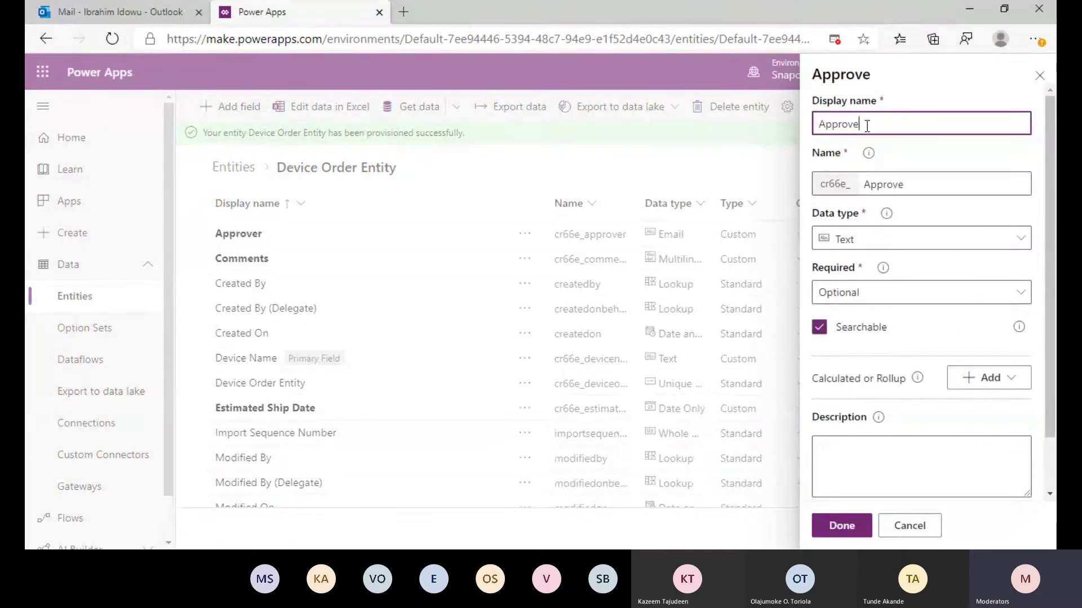
pyautogui.press('BackSpace')
pyautogui.write('ed Date')
pyautogui.click(845, 239)
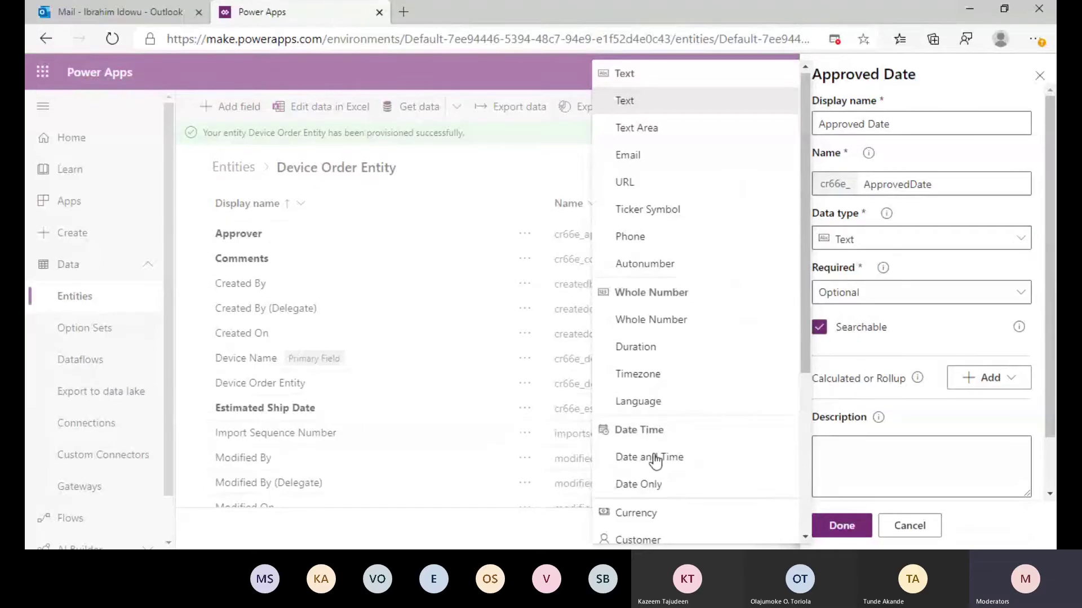
pyautogui.click(646, 485)
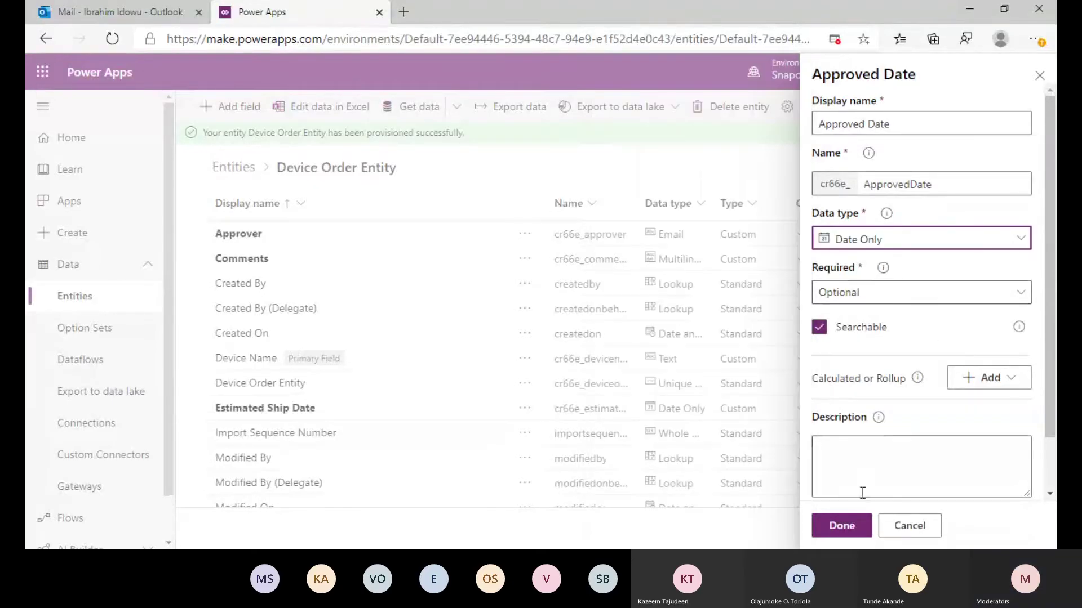
pyautogui.click(841, 526)
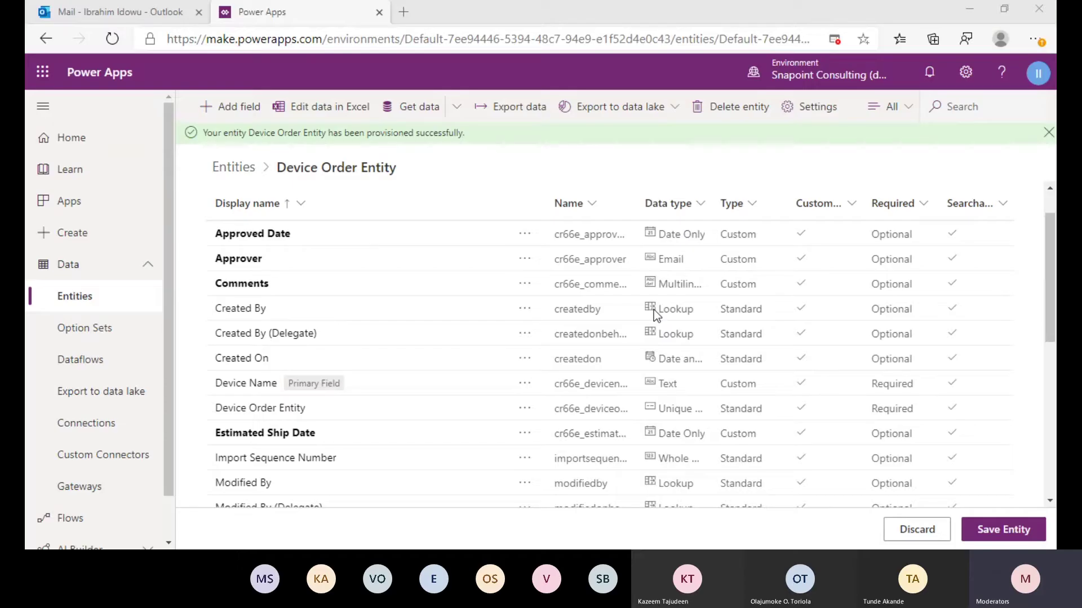
# Start a new field named Approval Status with the data type Option Set on the Device Order Entity.
pyautogui.click(571, 334)
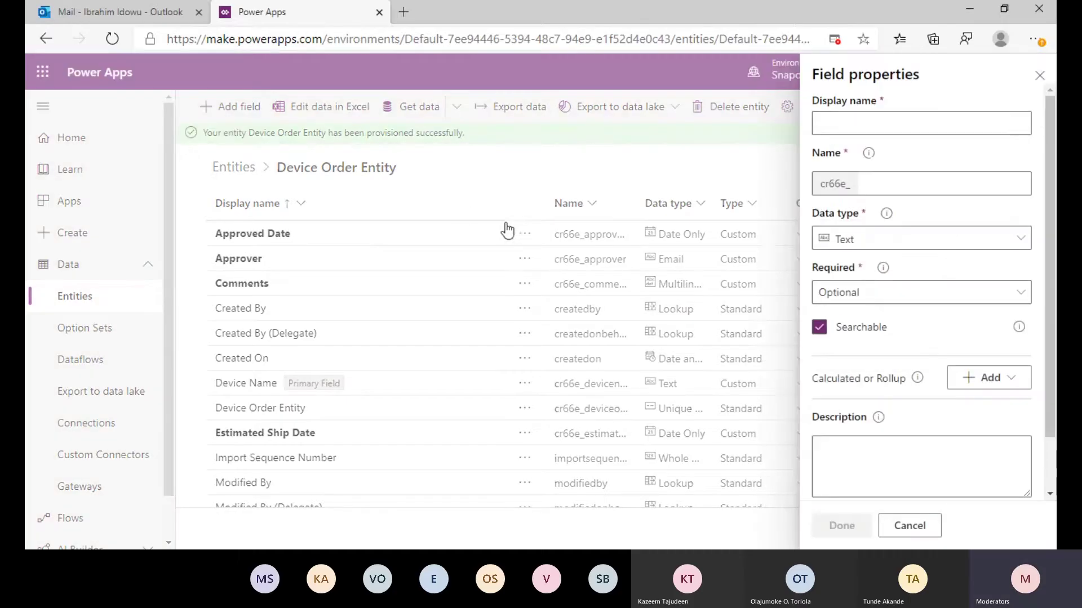
pyautogui.click(882, 125)
pyautogui.write('Approv')
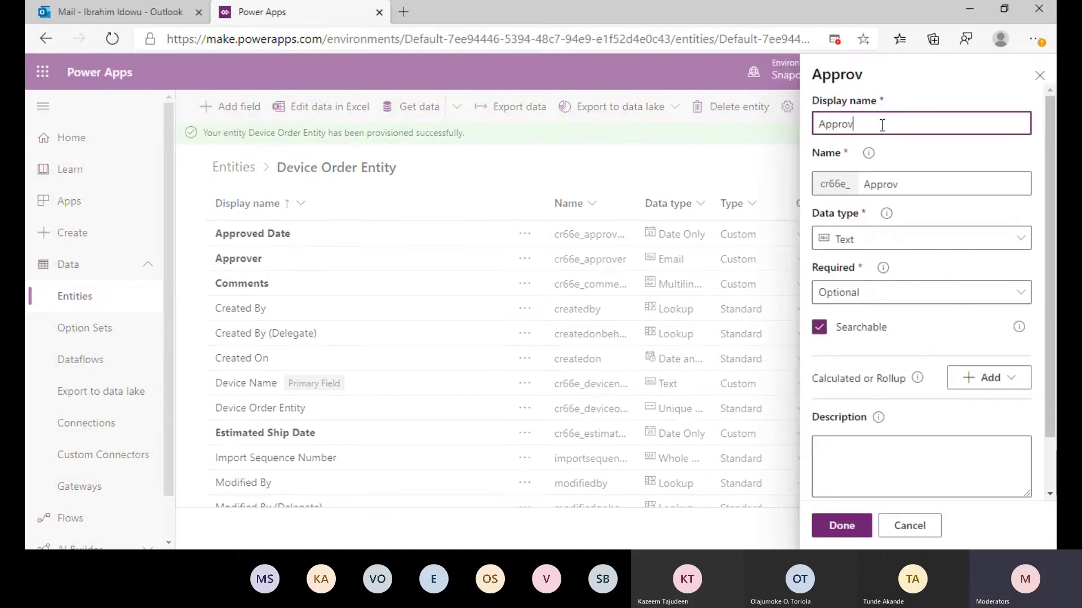
pyautogui.write('al Status')
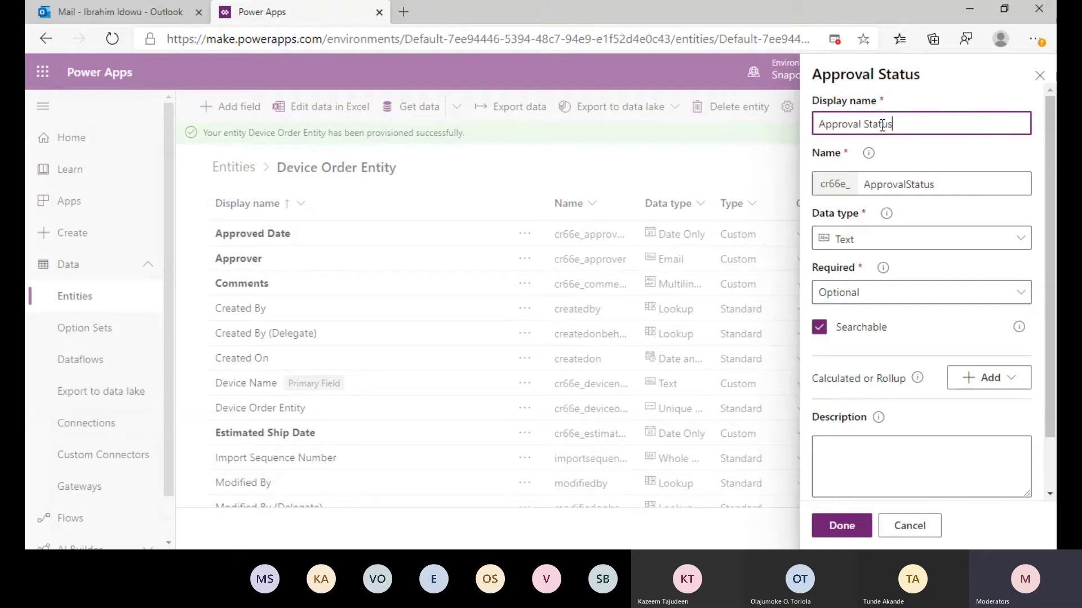
pyautogui.click(873, 240)
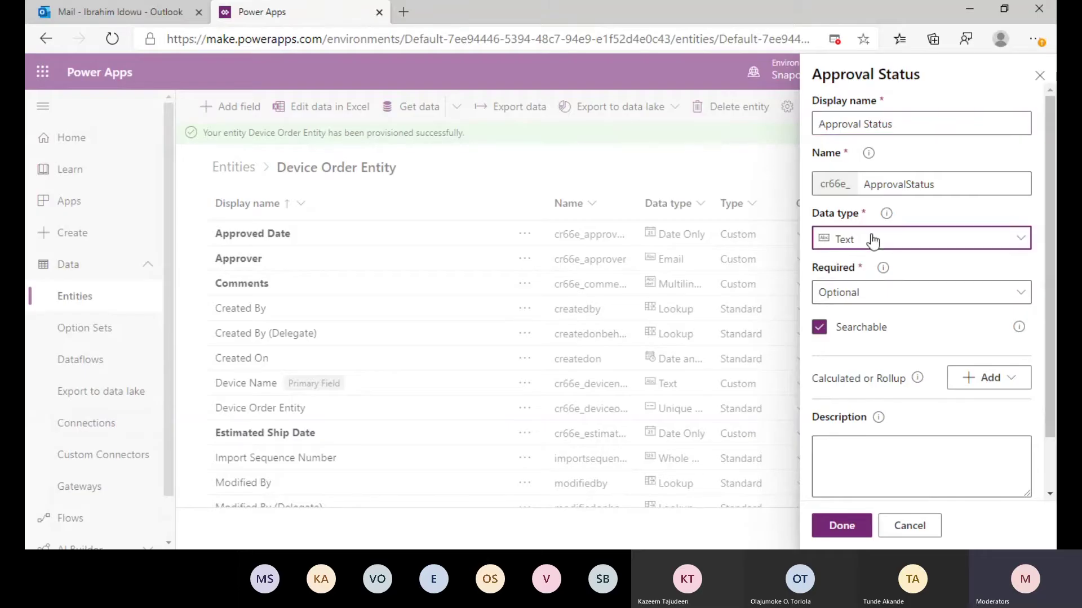
pyautogui.click(873, 240)
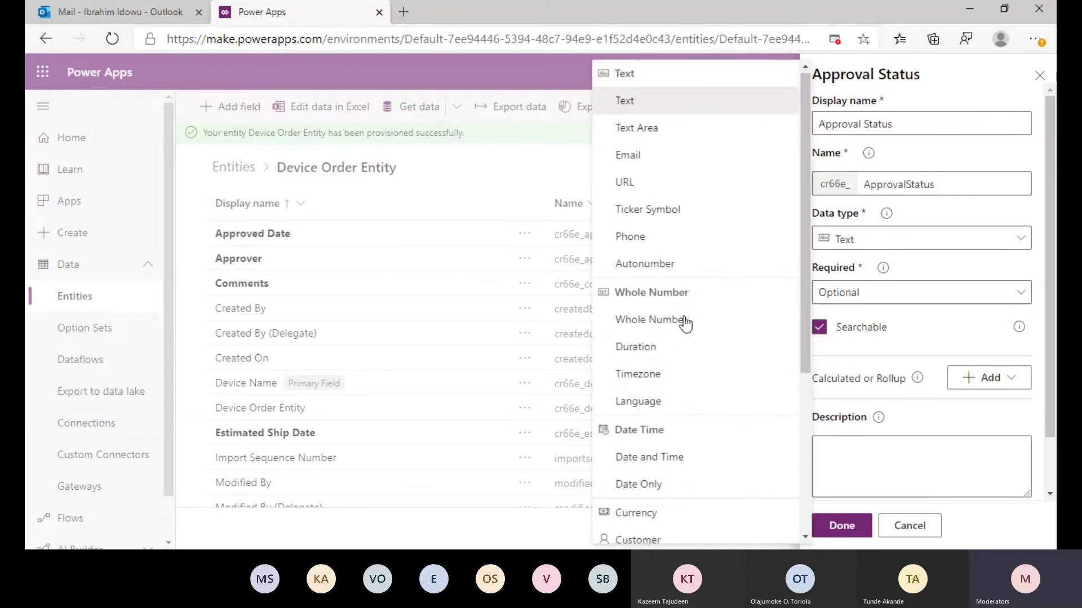
pyautogui.scroll(-3, 685, 324)
pyautogui.scroll(-2, 686, 328)
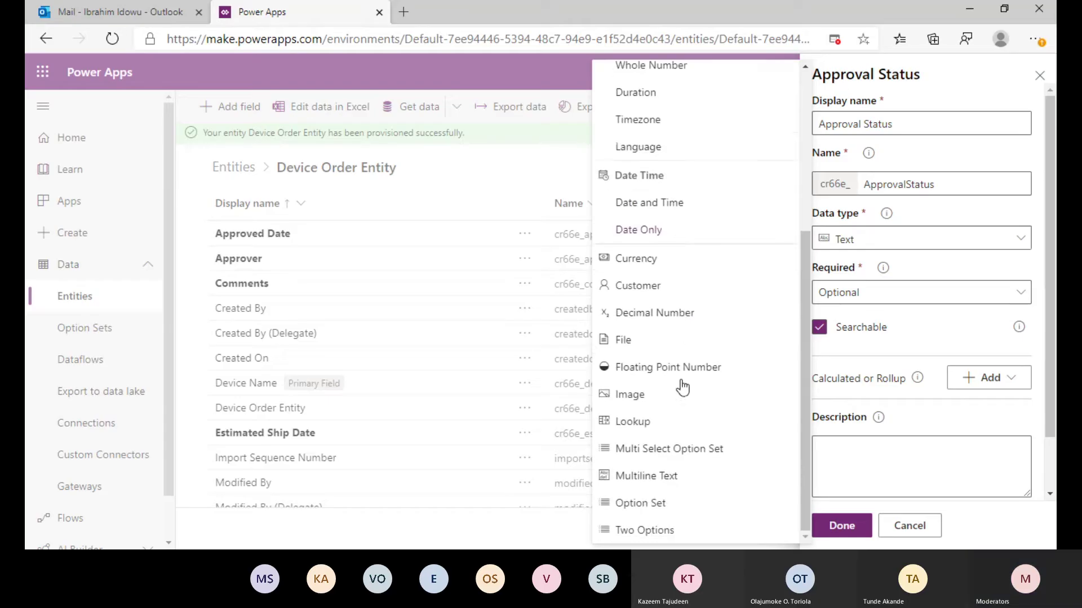
pyautogui.click(652, 503)
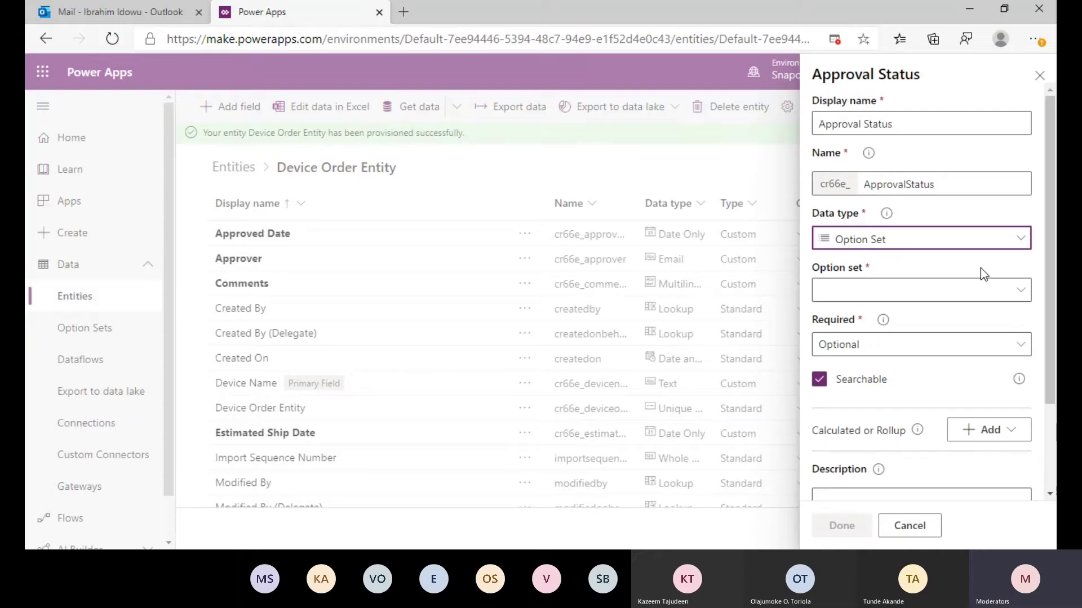
# Create a new option set for the Approval Status field with the items Approve and Reject.
pyautogui.click(1004, 297)
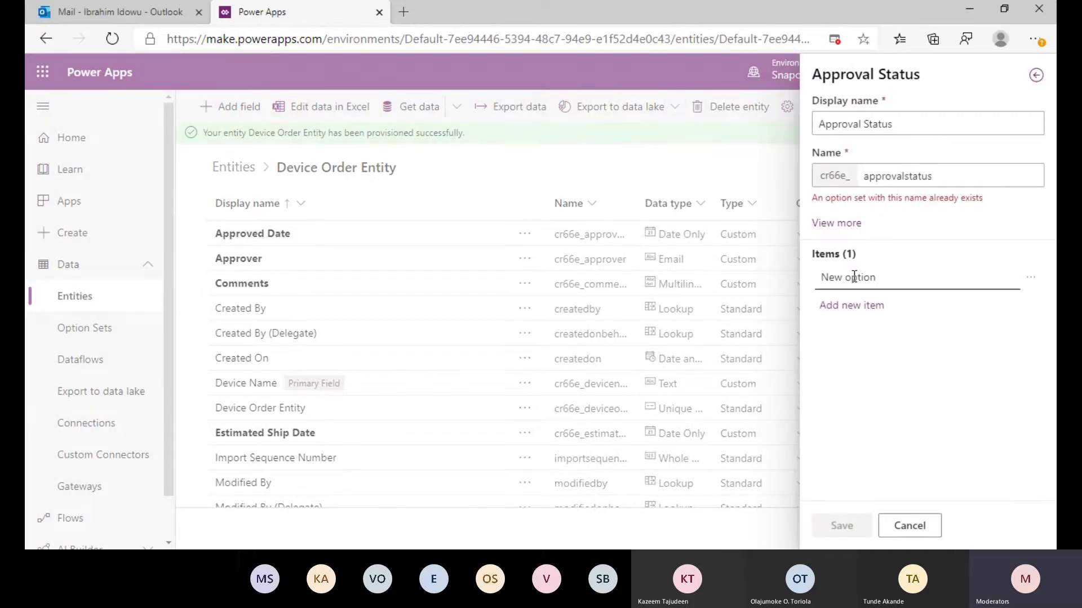
pyautogui.click(854, 277)
pyautogui.doubleClick(854, 276)
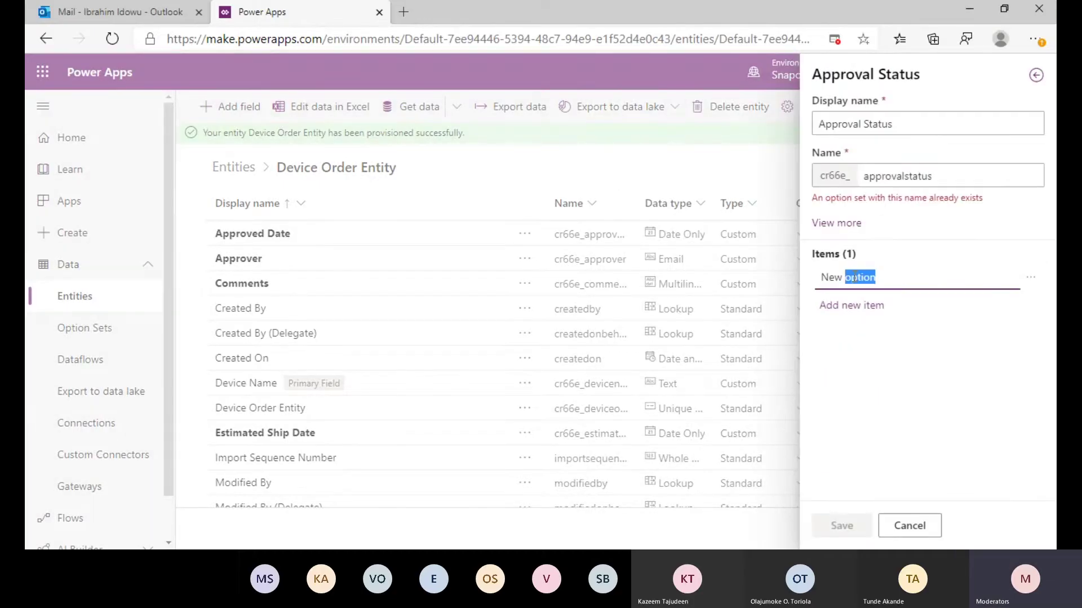
pyautogui.hotkey('ctrl', 'a')
pyautogui.write('N')
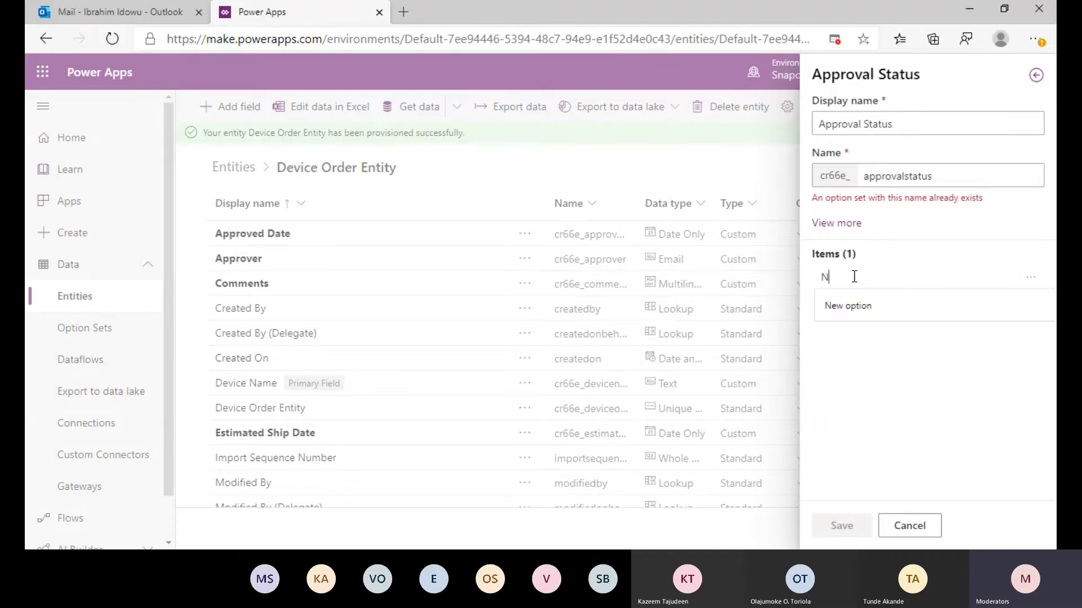
pyautogui.press('BackSpace')
pyautogui.write('Approve')
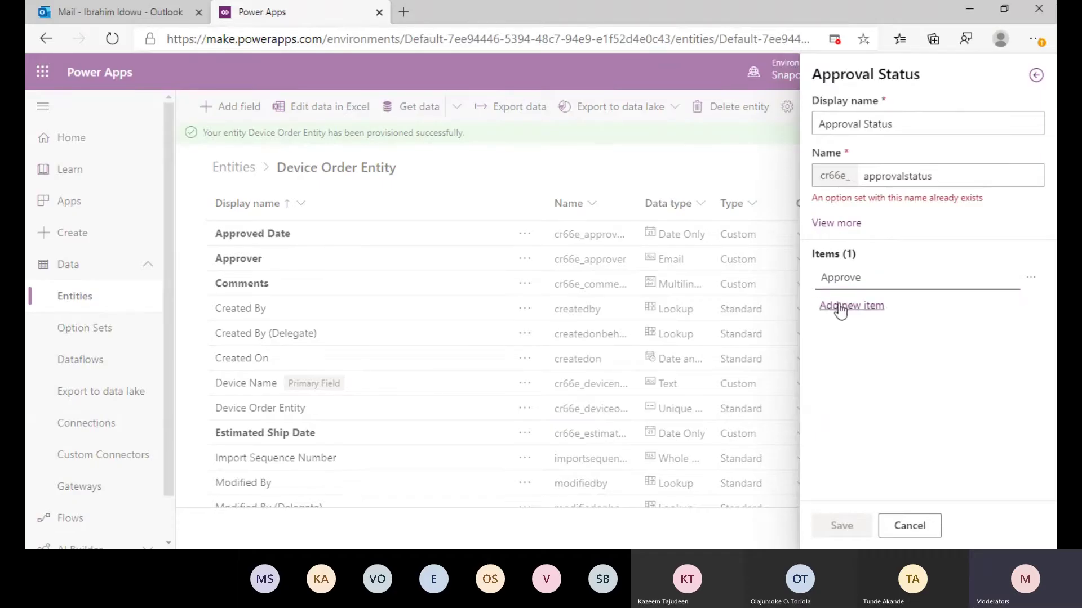
pyautogui.click(842, 307)
pyautogui.press('BackSpace')
pyautogui.write('Ren')
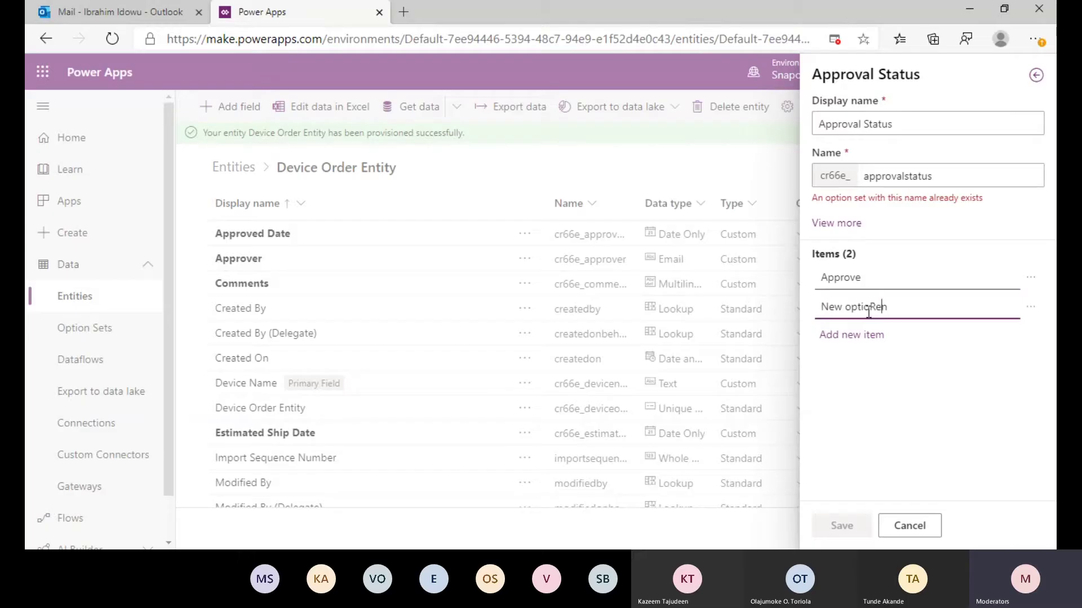
pyautogui.hotkey('ctrl', 'a')
pyautogui.write('Reject')
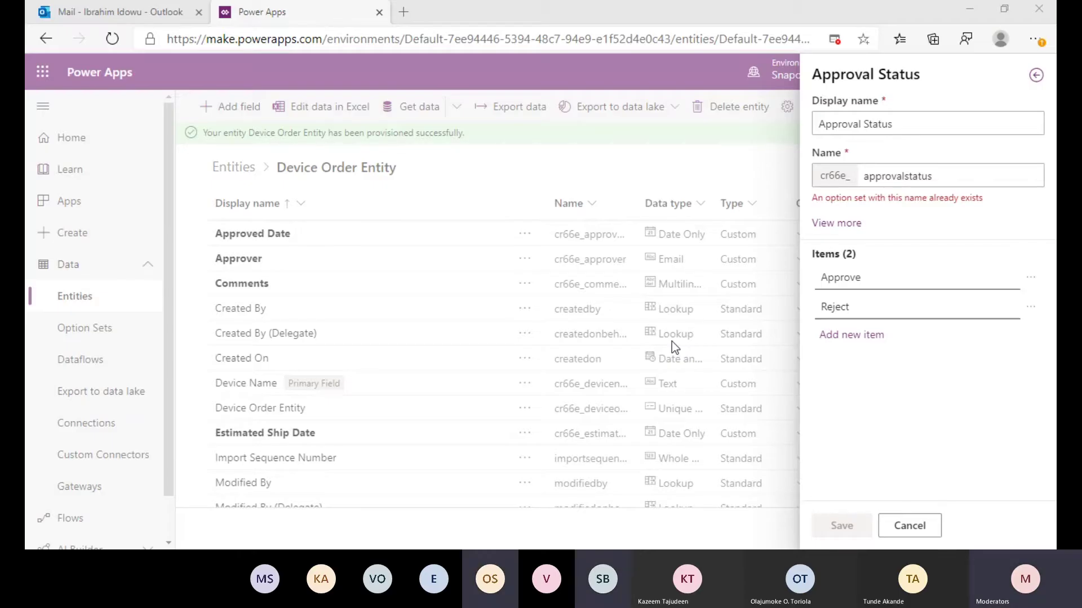
pyautogui.click(797, 330)
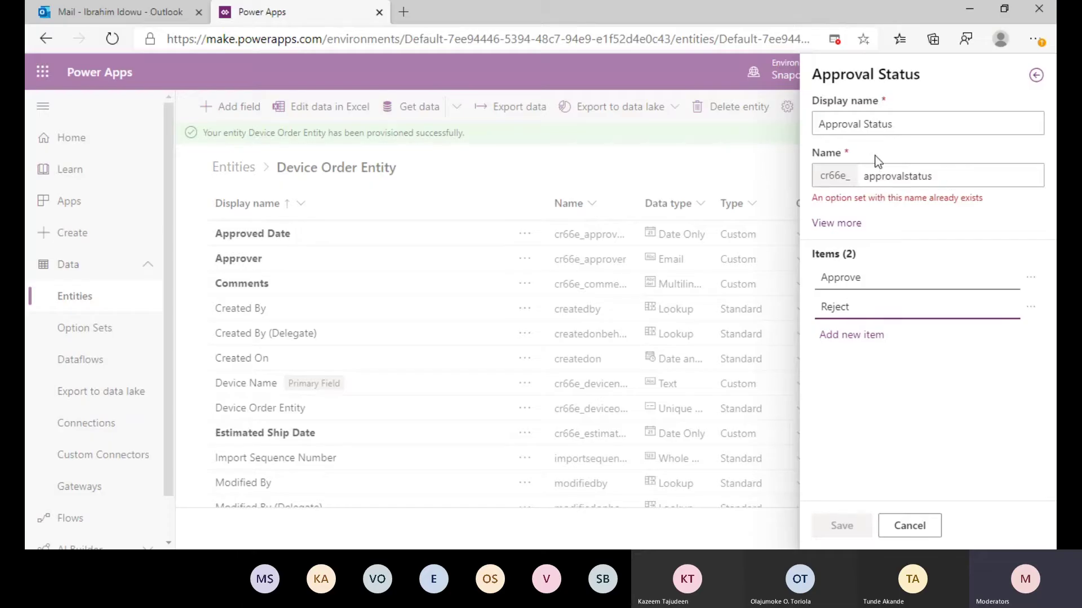
# Change the new option set's display name to Approver Status.
pyautogui.click(869, 134)
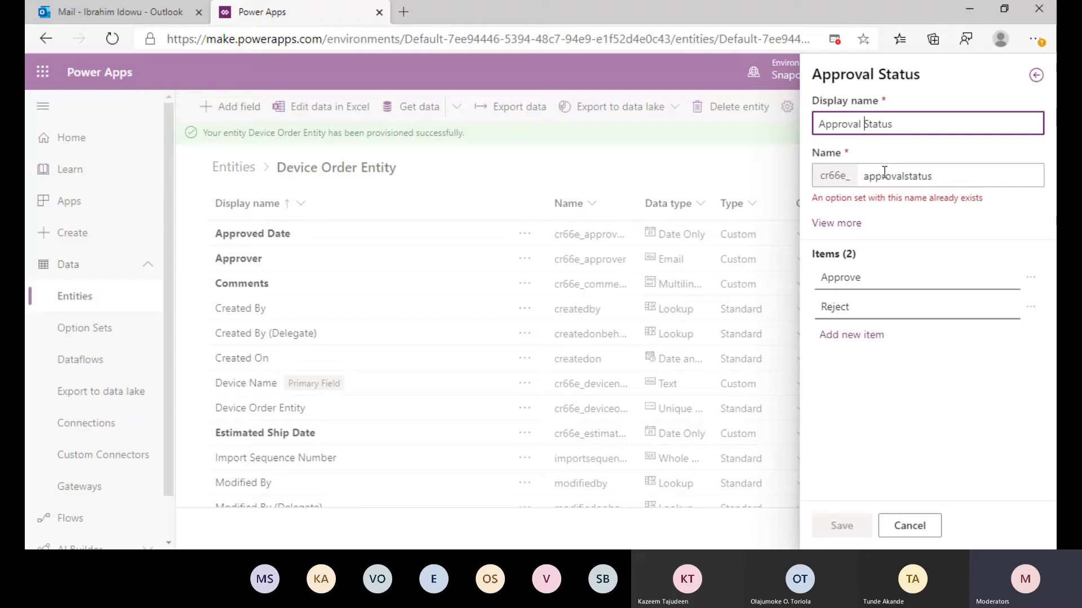
pyautogui.click(903, 124)
pyautogui.press('Left')
pyautogui.press('Left')
pyautogui.press('Left')
pyautogui.press('Left')
pyautogui.press('Left')
pyautogui.press('Left')
pyautogui.press('Left')
pyautogui.press('BackSpace')
pyautogui.press('BackSpace')
pyautogui.write('er')
# Replace the option set's internal name with approverstatus, keeping the display name Approver Status, and save the option set.
pyautogui.doubleClick(920, 175)
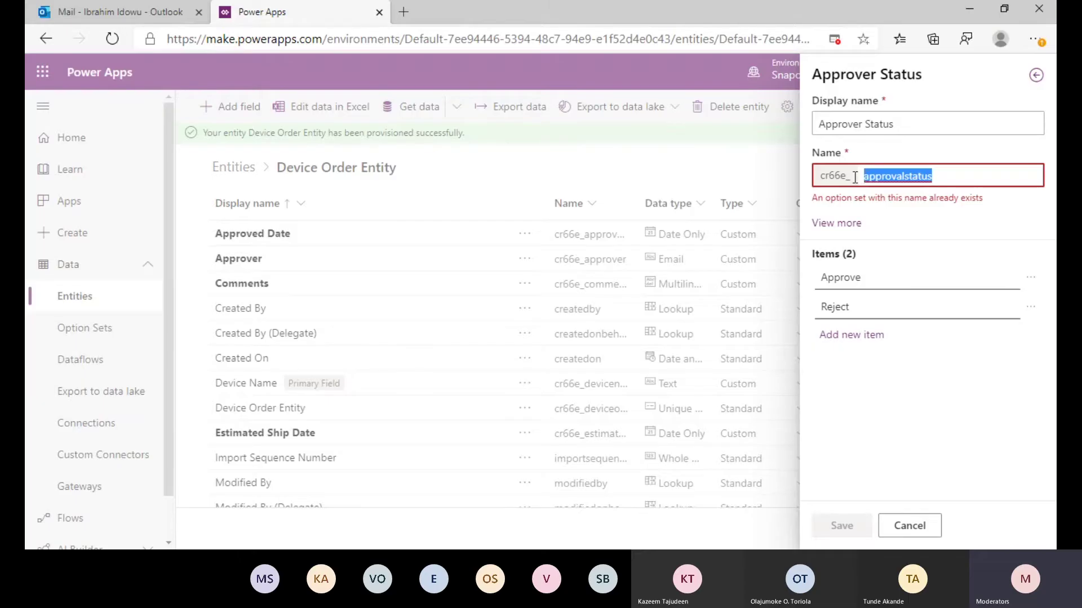
pyautogui.press('BackSpace')
pyautogui.click(912, 123)
pyautogui.hotkey('ctrl', 'a')
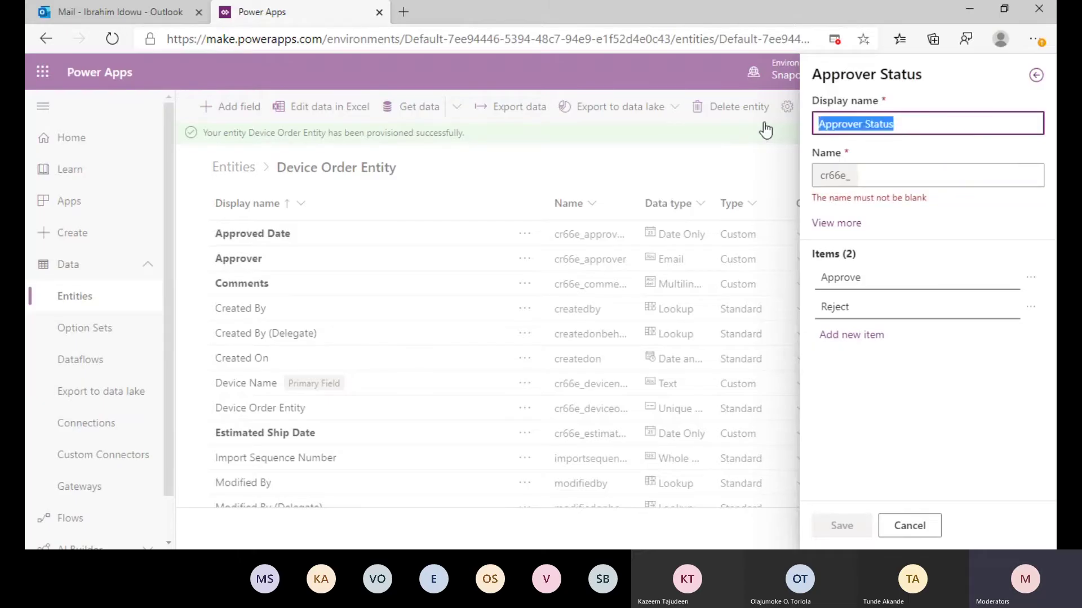
pyautogui.write('A')
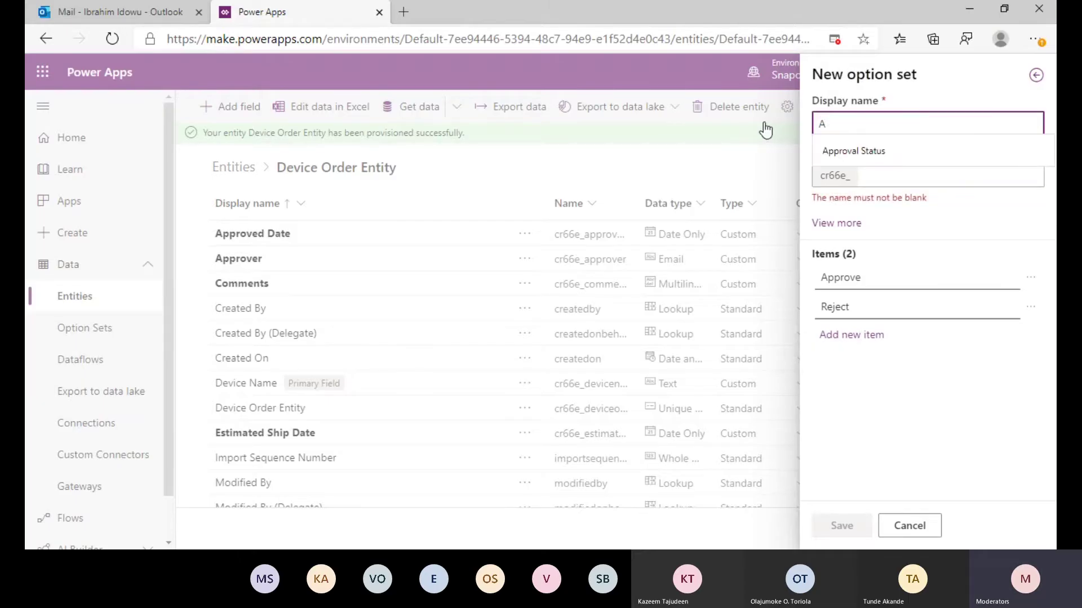
pyautogui.write('pprover Status')
pyautogui.press('Tab')
pyautogui.write('a')
pyautogui.press('BackSpace')
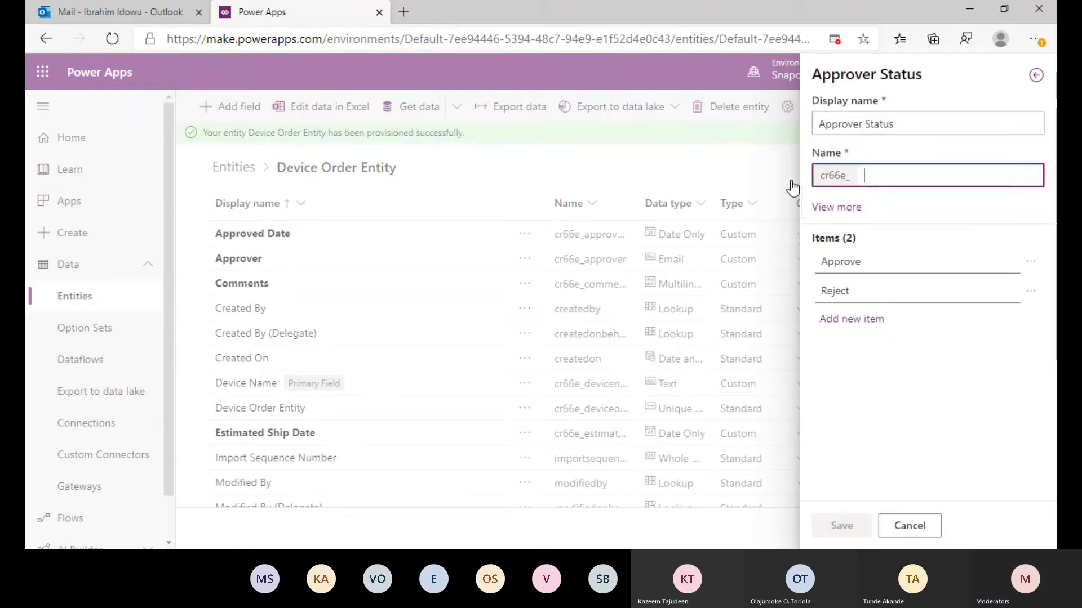
pyautogui.write('approv')
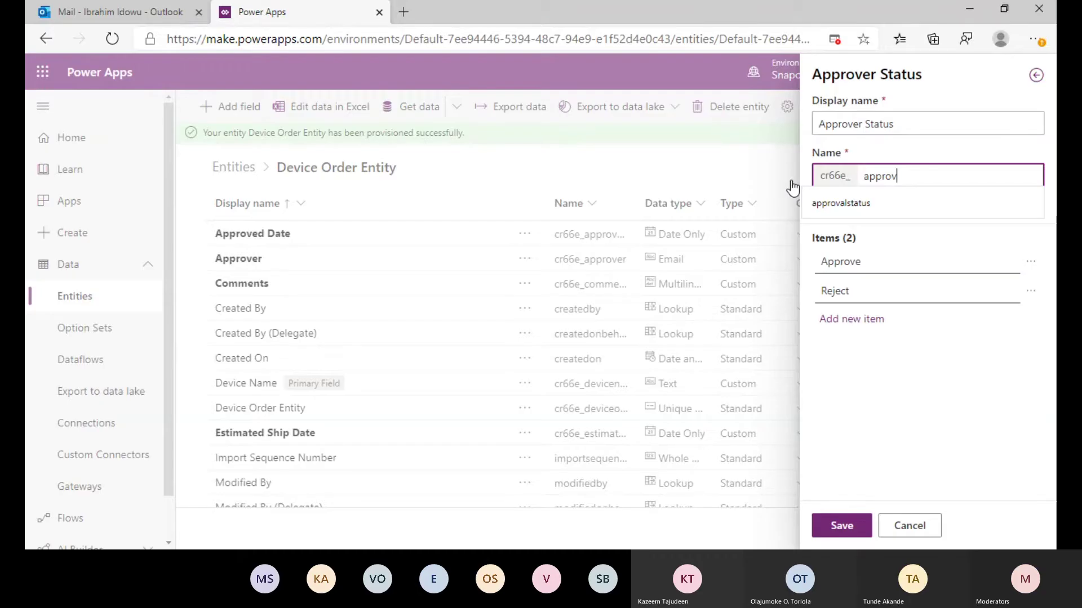
pyautogui.write('er')
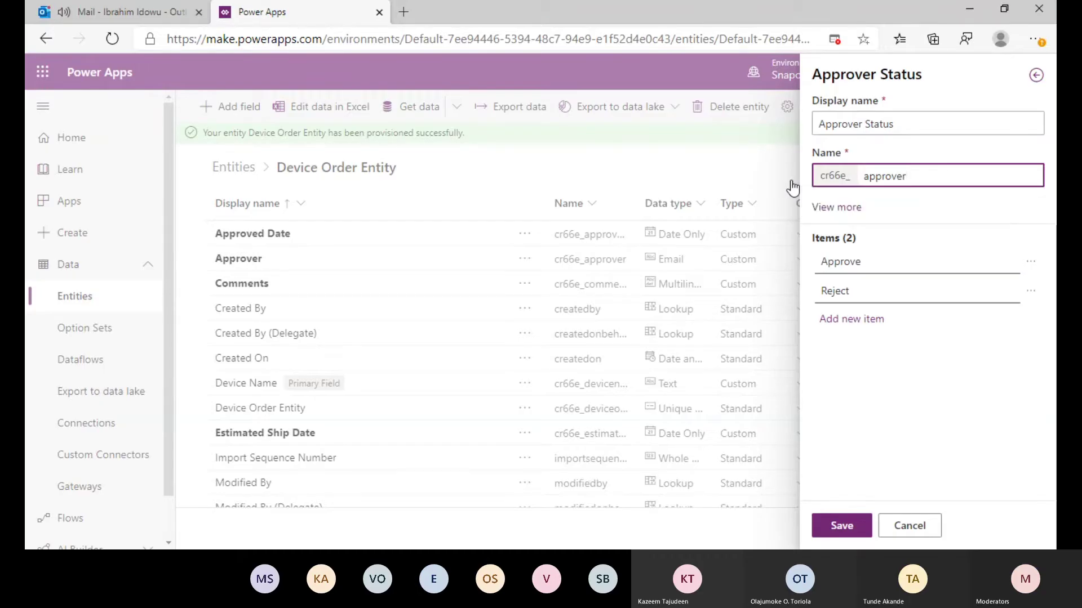
pyautogui.write('status')
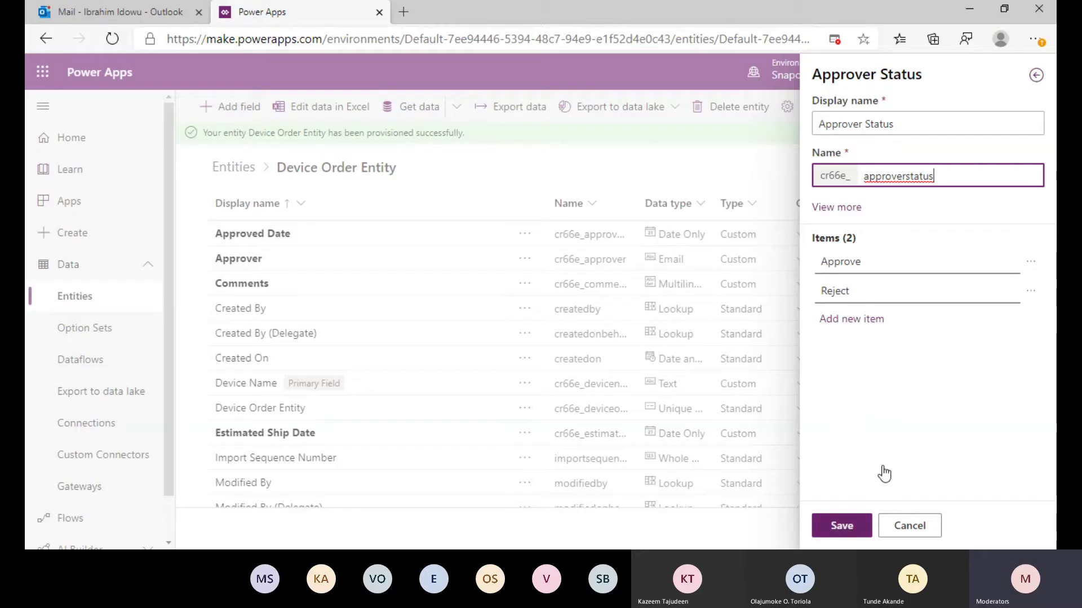
pyautogui.click(842, 525)
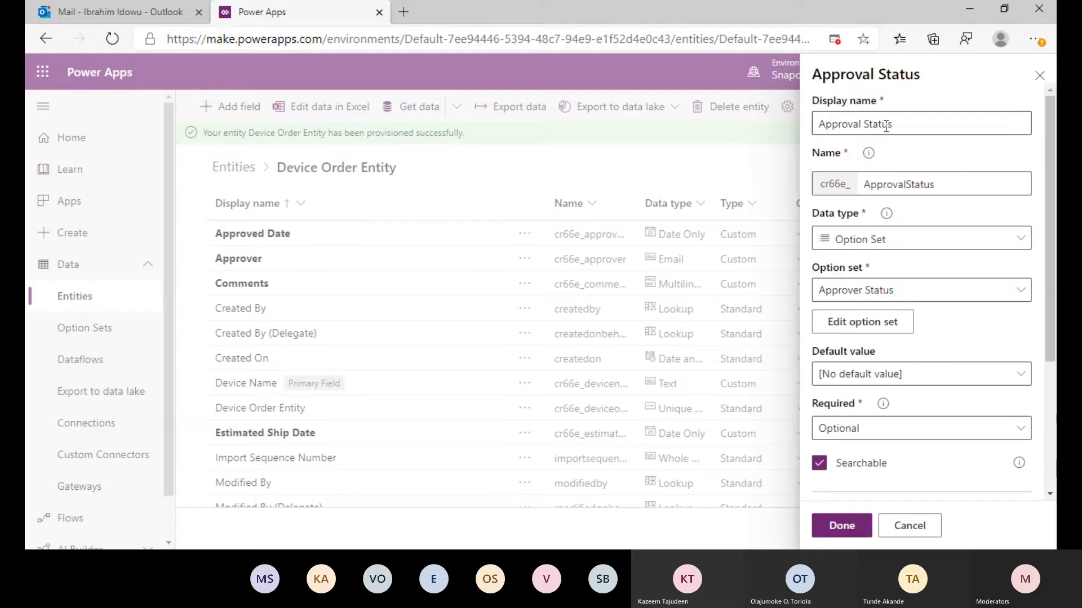
# Try to rename the option set field as Approver.
pyautogui.scroll(-1, 870, 125)
pyautogui.scroll(1, 863, 124)
pyautogui.click(918, 124)
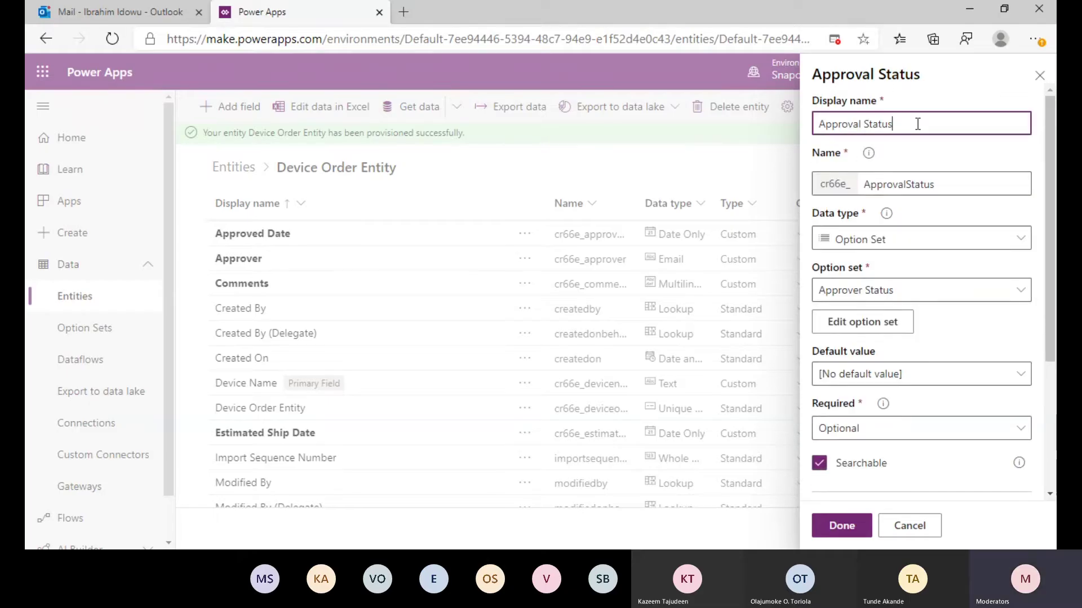
pyautogui.moveTo(853, 124); pyautogui.dragTo(934, 125)
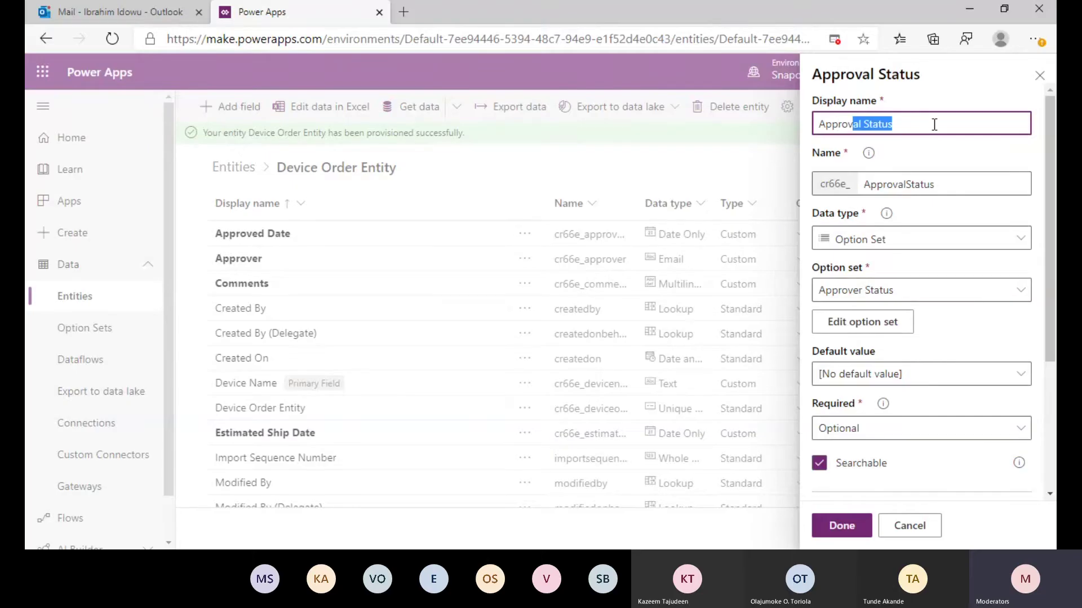
pyautogui.write('er')
pyautogui.click(913, 183)
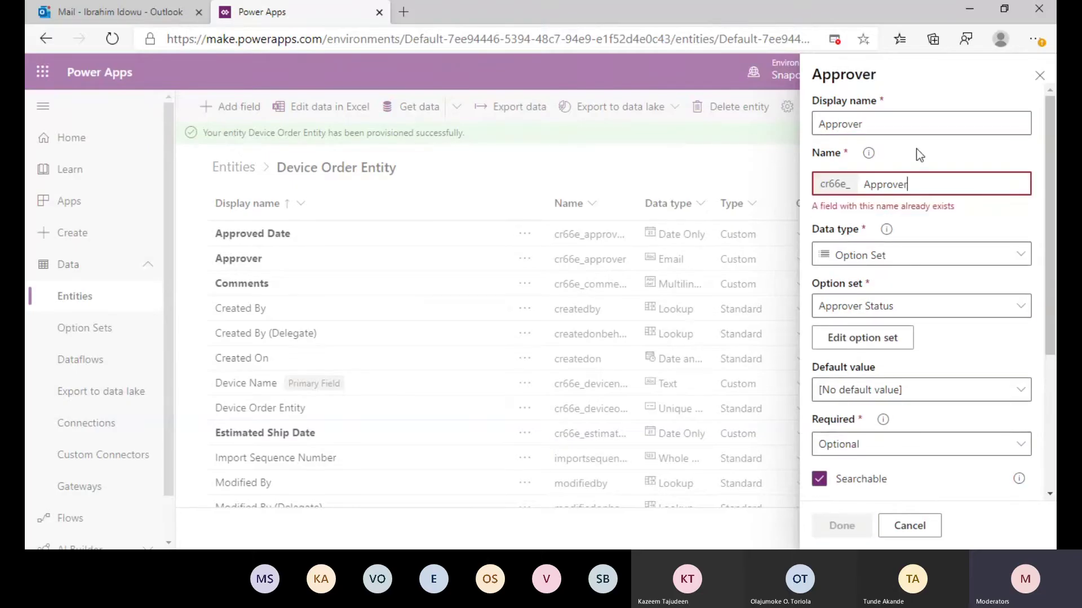
# Set the option set field's display name to Approval and add the field to the entity.
pyautogui.click(886, 121)
pyautogui.press('BackSpace')
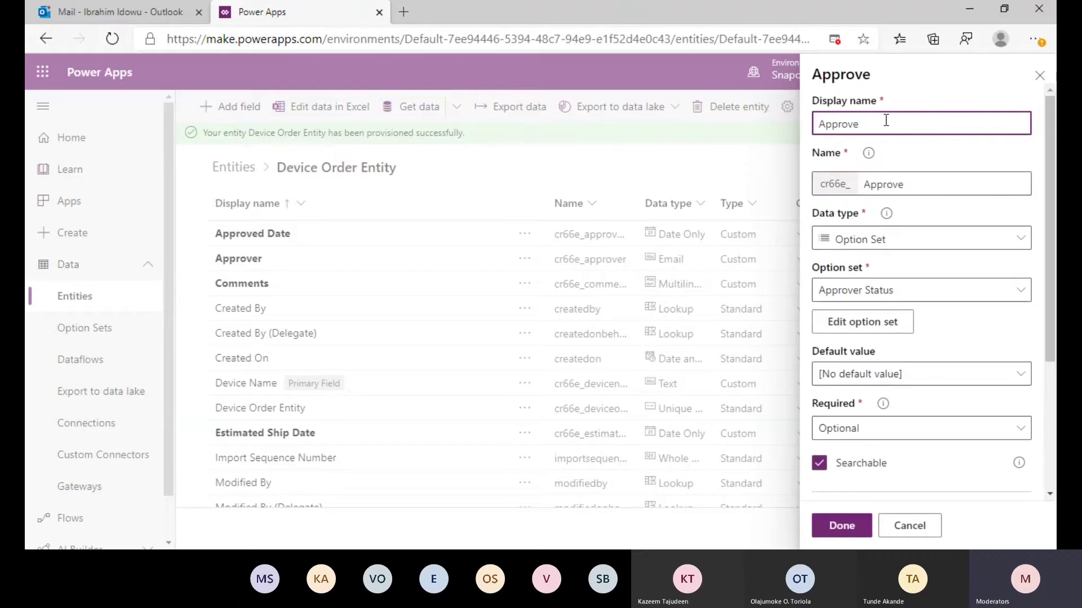
pyautogui.press('BackSpace')
pyautogui.write('al')
pyautogui.click(940, 186)
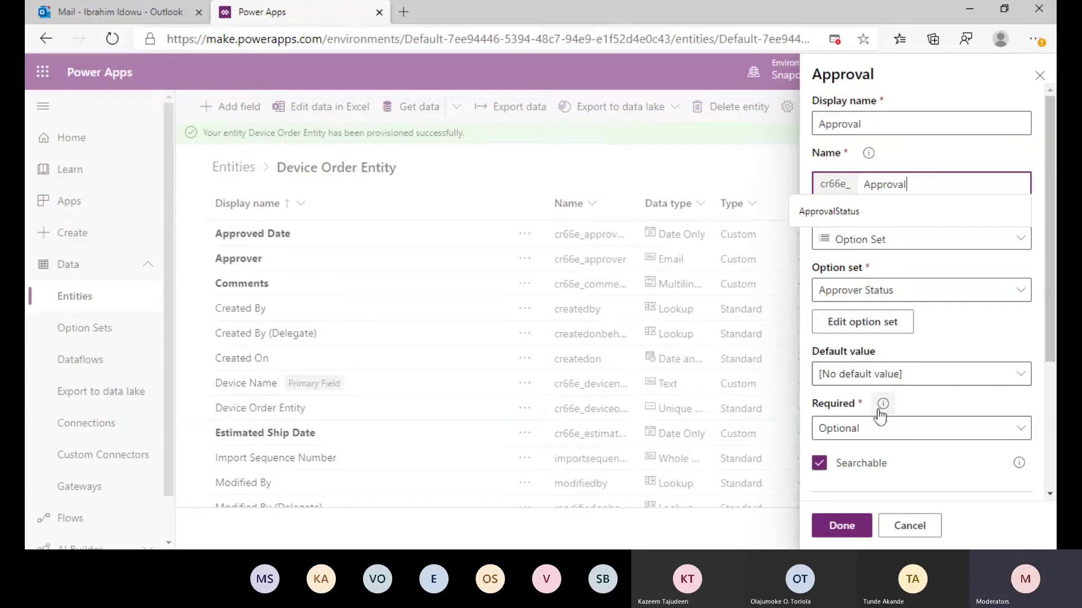
pyautogui.click(841, 525)
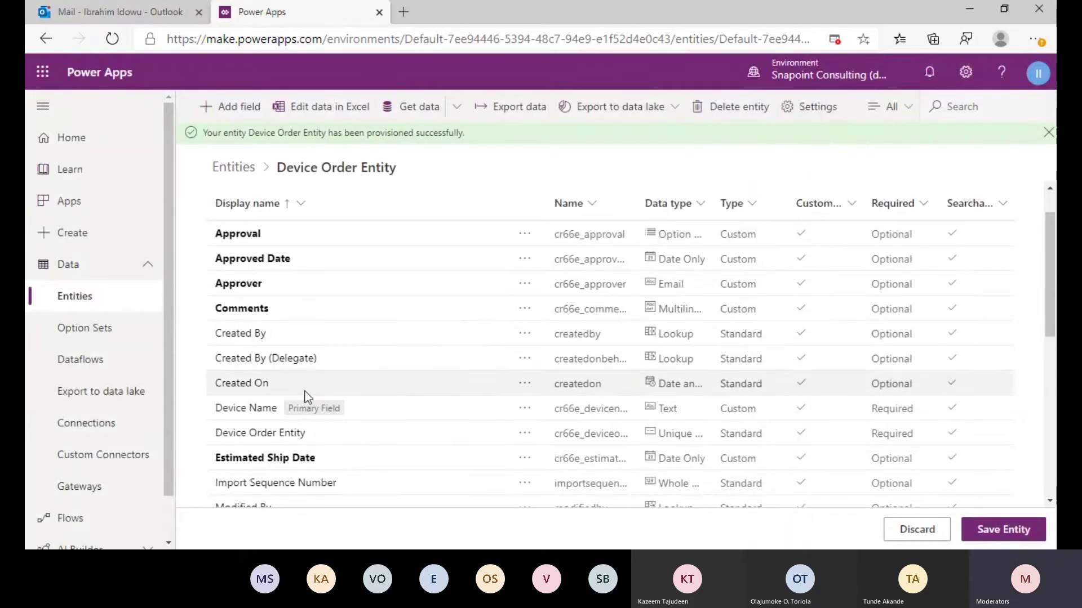
# Review the entity's field list and save the Device Order Entity with its new custom fields.
pyautogui.scroll(-7, 383, 379)
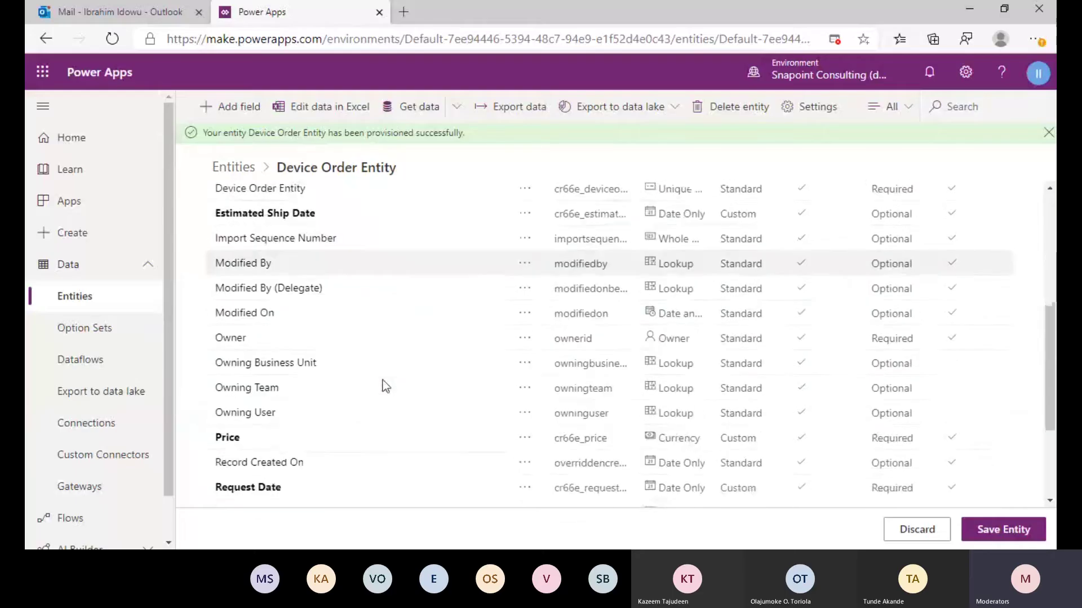
pyautogui.scroll(-1, 360, 389)
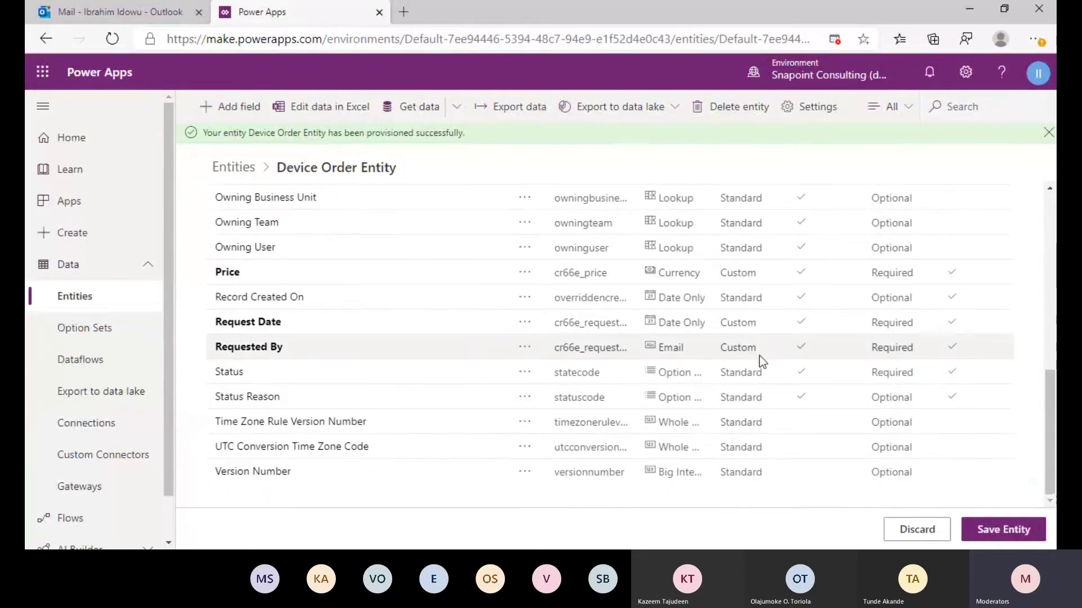
pyautogui.scroll(8, 323, 349)
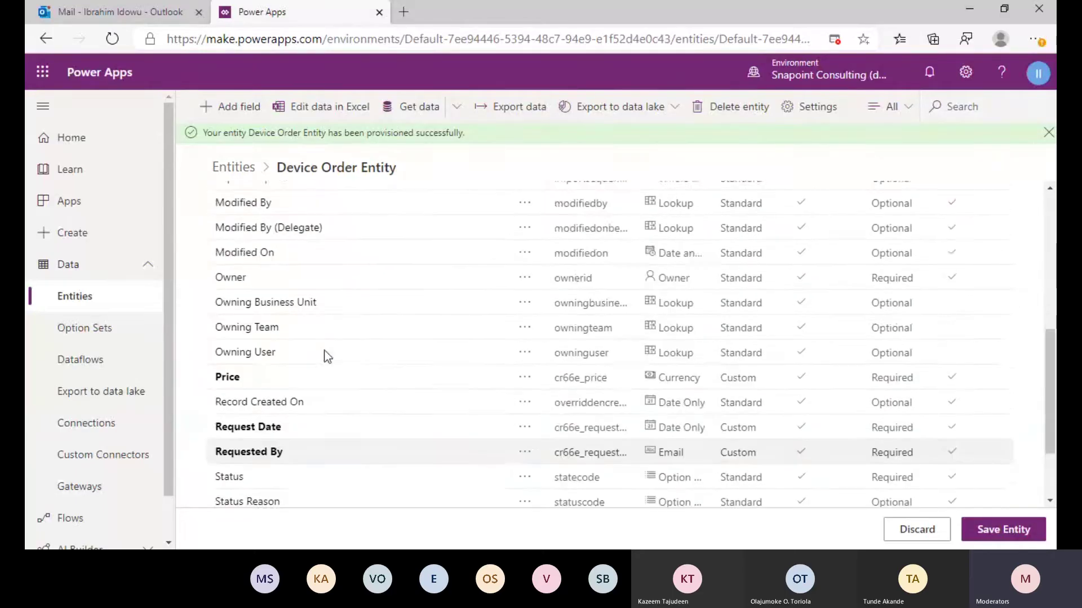
pyautogui.scroll(-5, 564, 360)
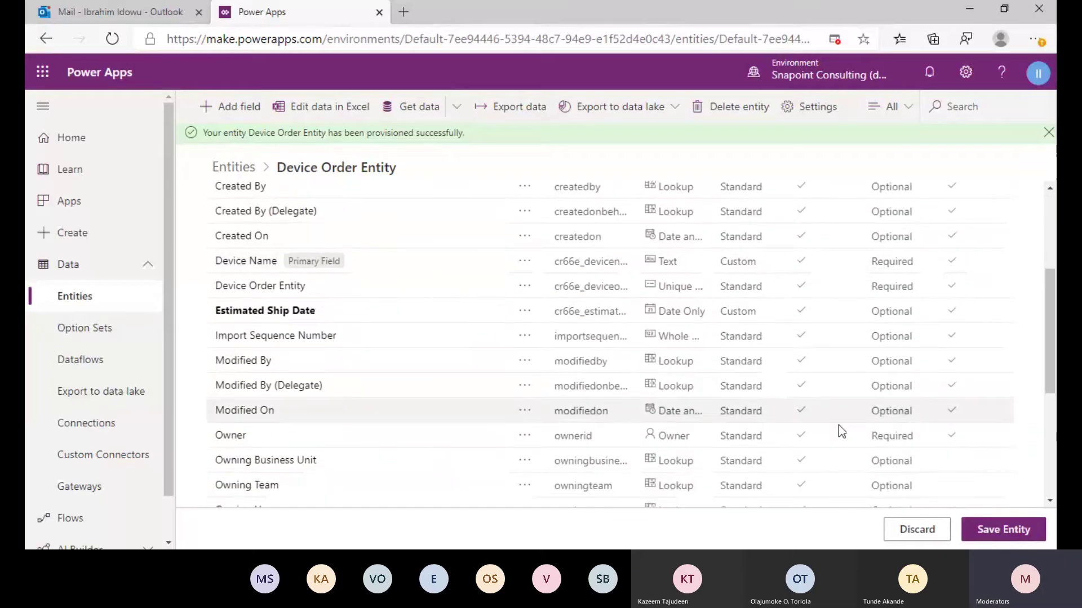
pyautogui.click(1003, 530)
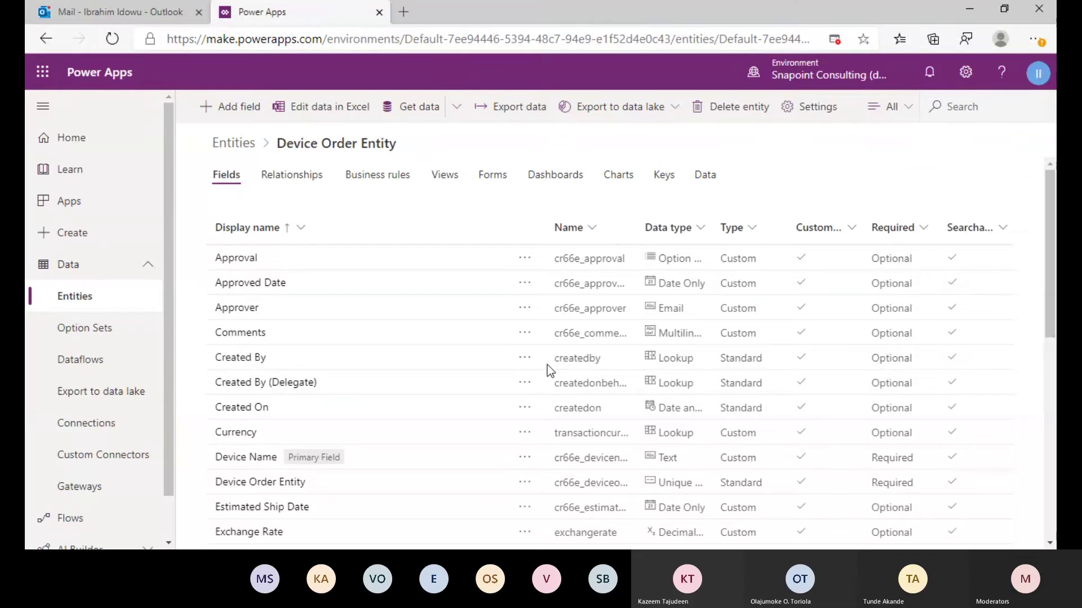
pyautogui.scroll(-2, 546, 365)
pyautogui.scroll(-3, 505, 356)
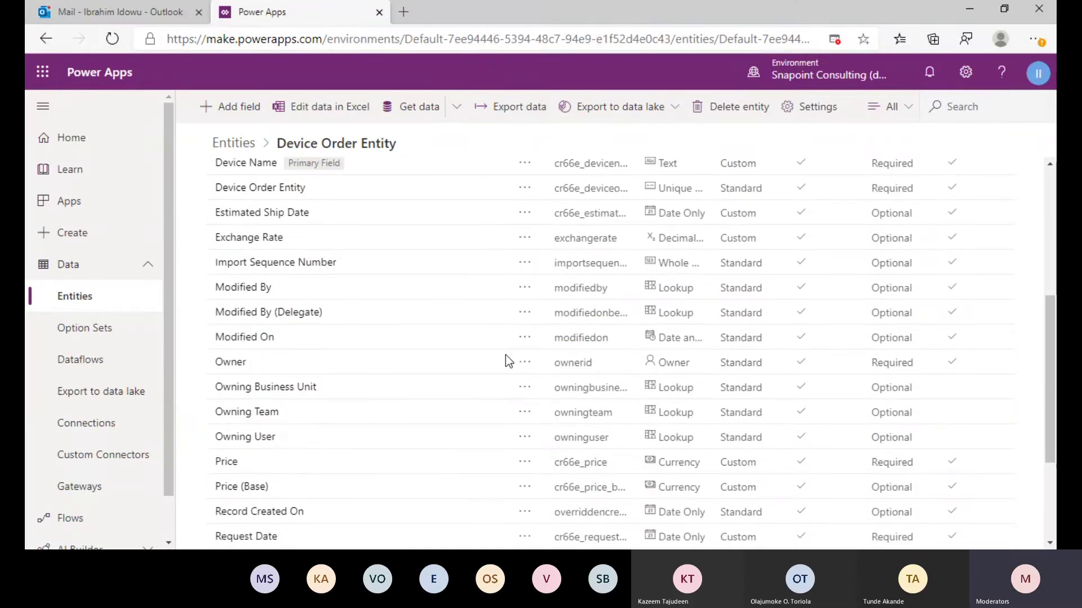
pyautogui.scroll(-2, 505, 361)
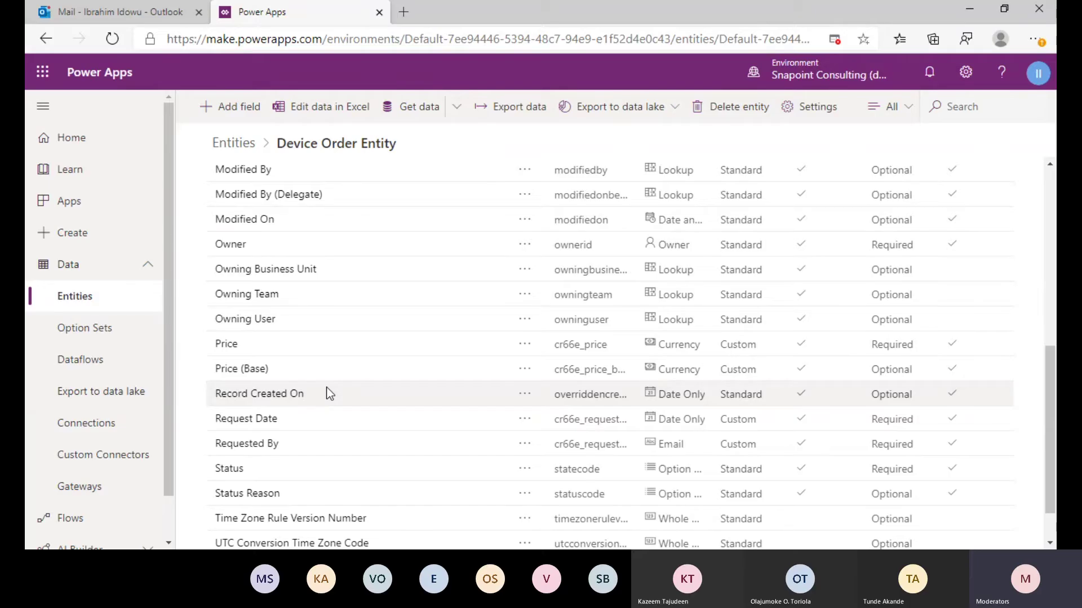
pyautogui.scroll(4, 417, 360)
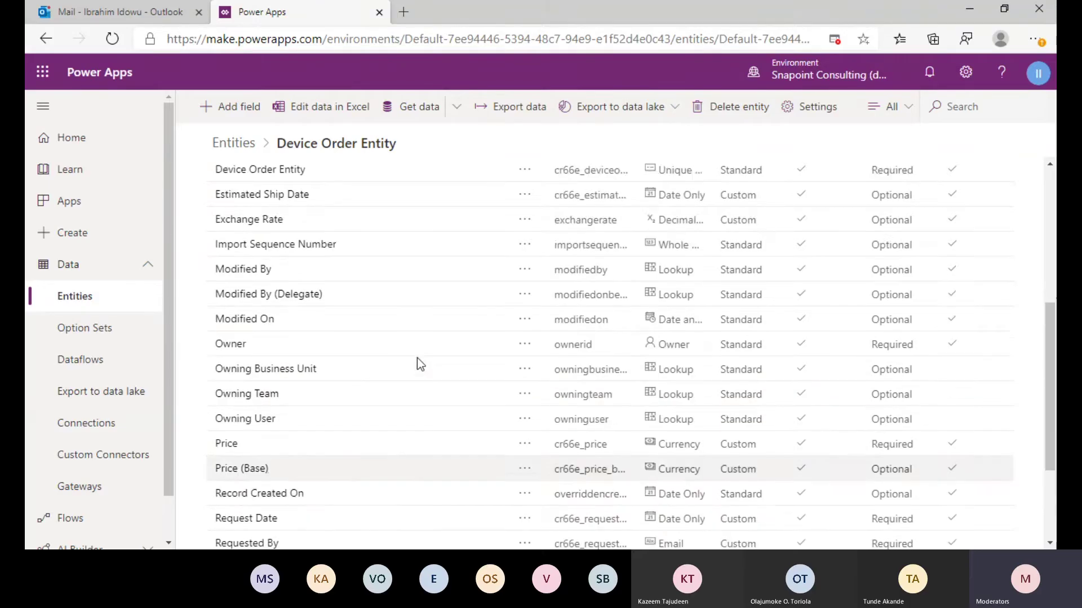
pyautogui.scroll(-4, 416, 366)
pyautogui.scroll(4, 416, 367)
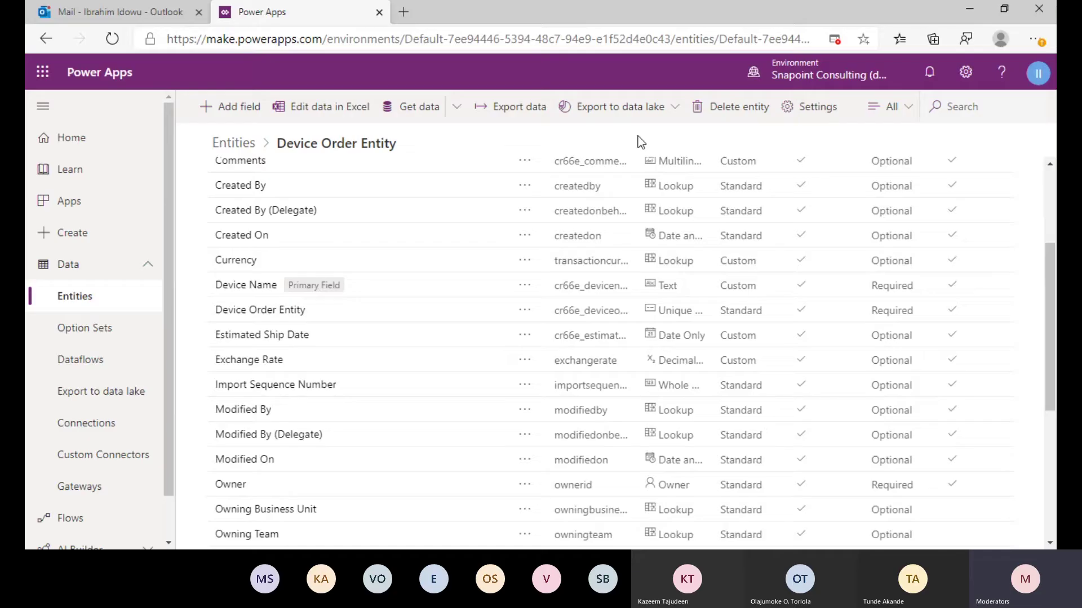
# Start a new field on the Device Order Entity with display name Department Contribution and data type Currency.
pyautogui.click(219, 111)
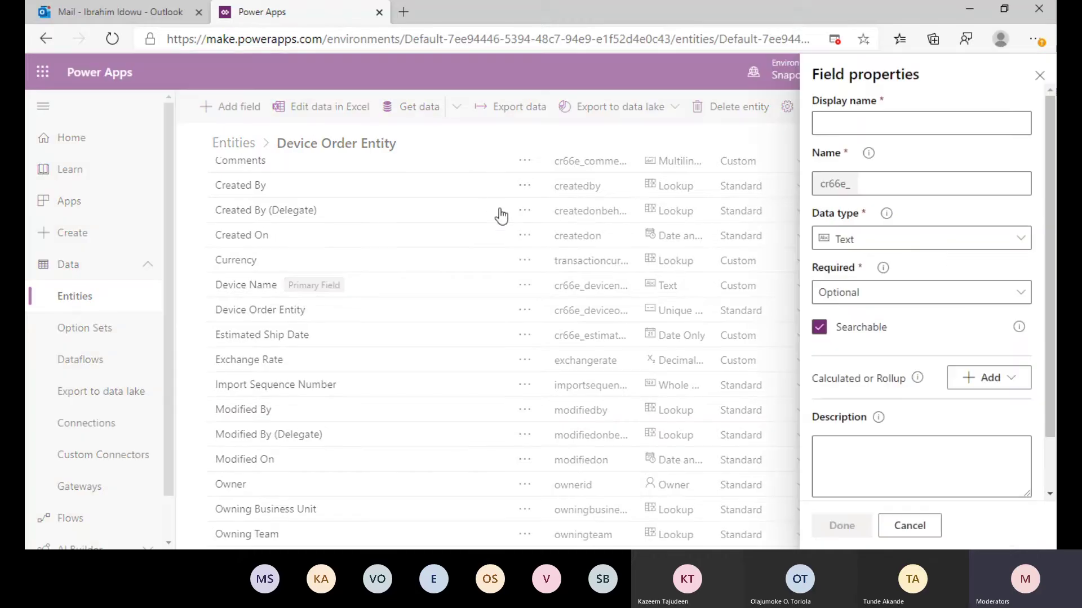
pyautogui.click(854, 129)
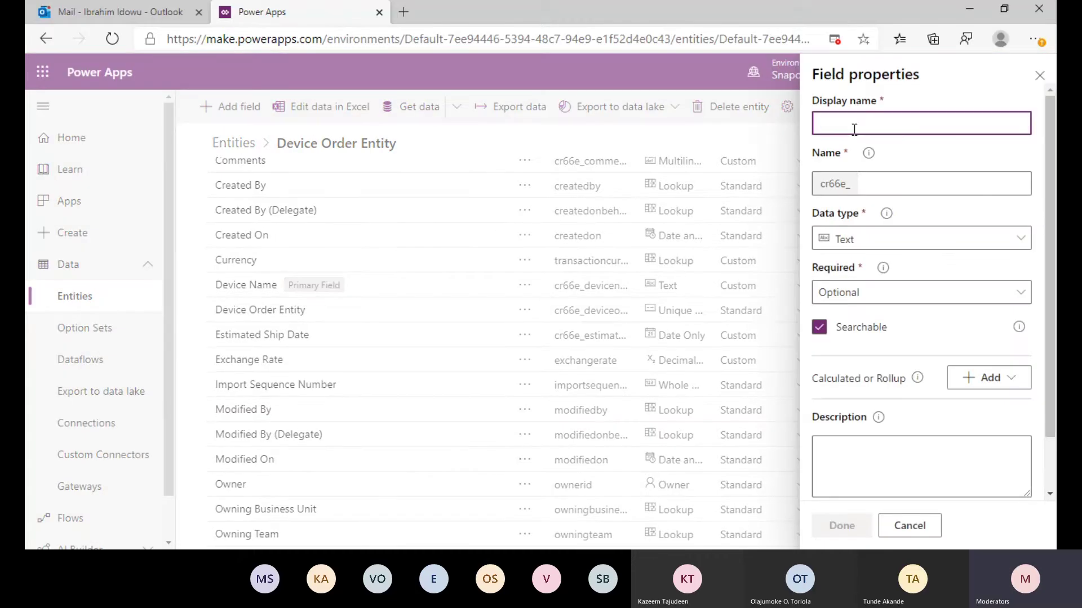
pyautogui.write('Departe')
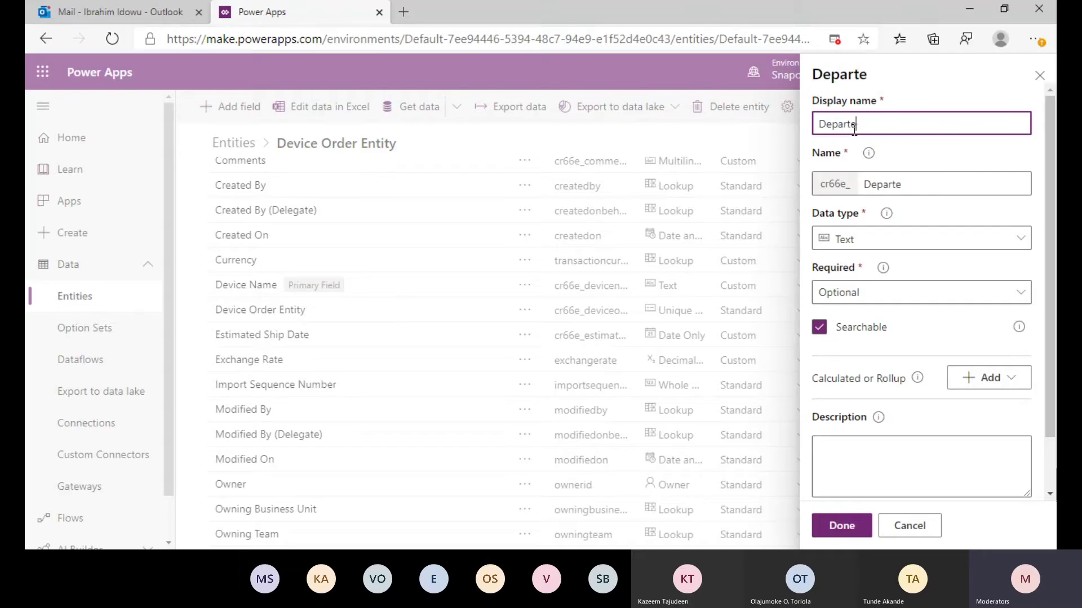
pyautogui.press('BackSpace')
pyautogui.write('ment Cont')
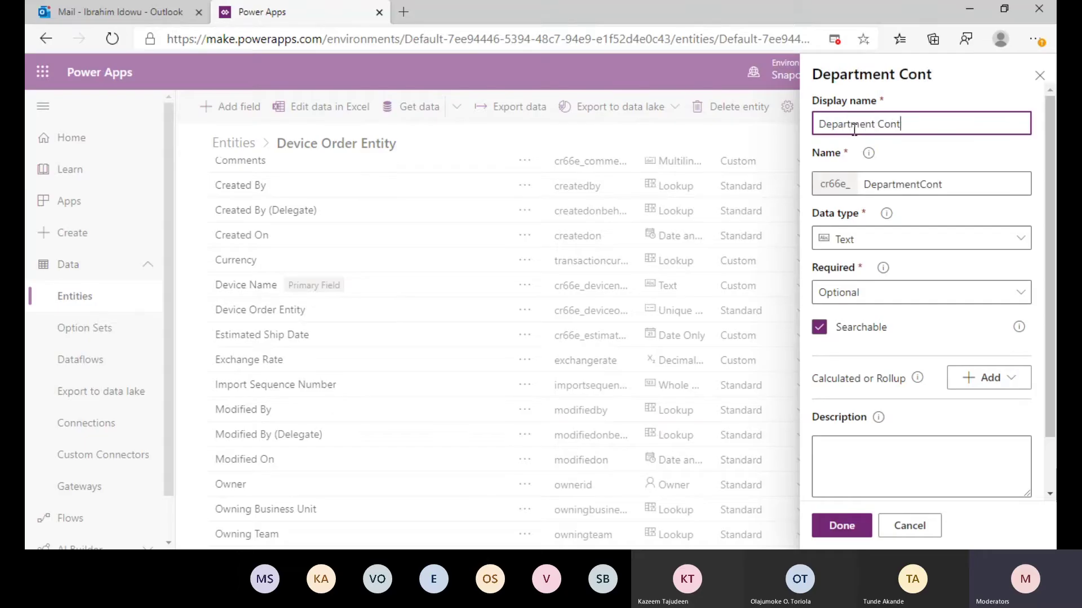
pyautogui.write('ribution')
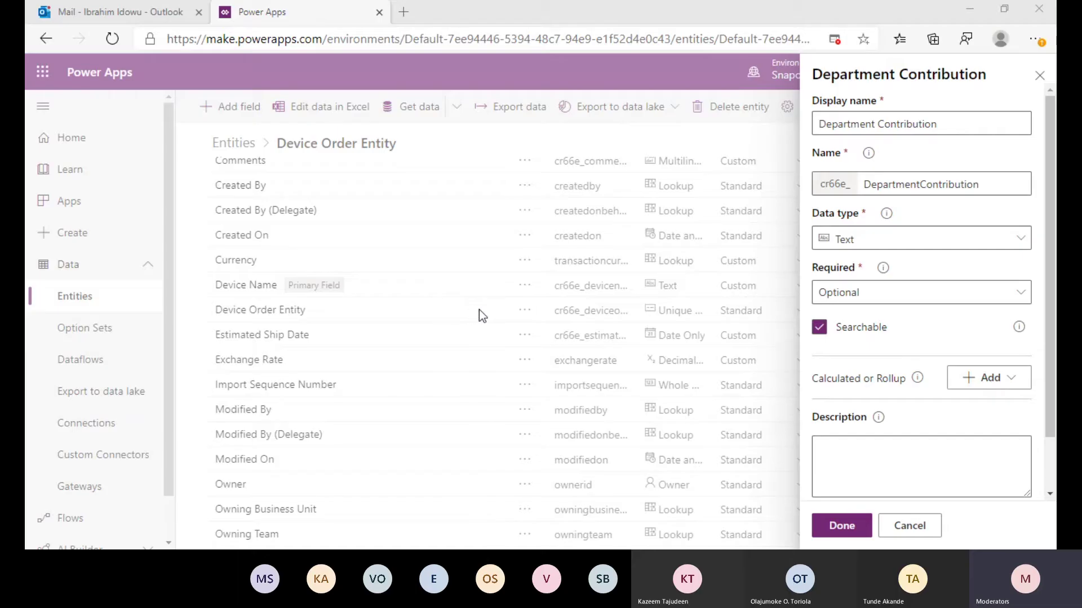
pyautogui.click(893, 247)
pyautogui.click(636, 513)
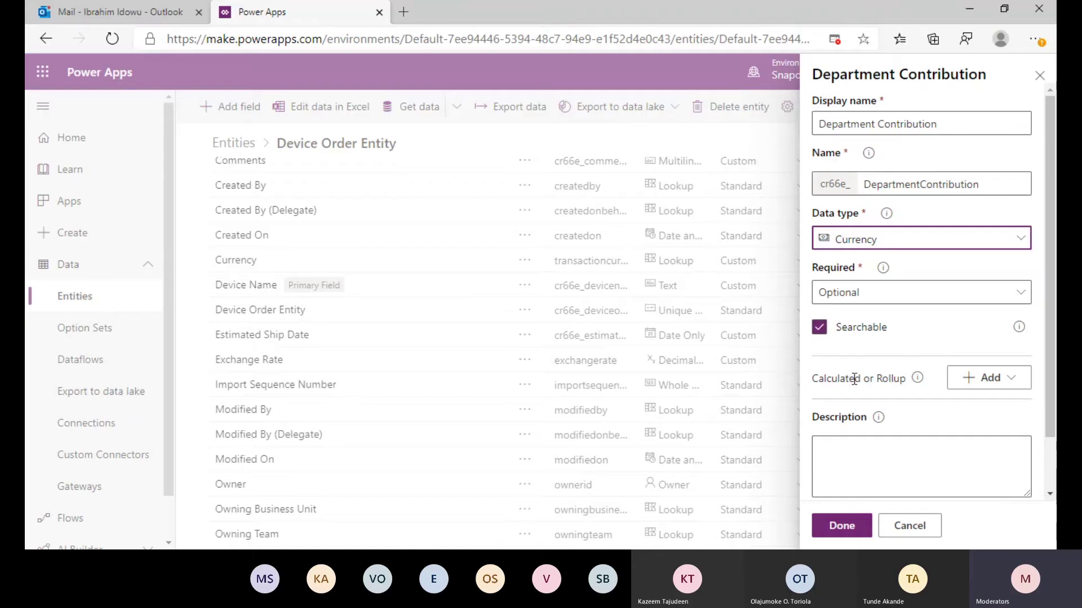
# Add a calculation to the Department Contribution field, save the entity's pending changes and return to the entity.
pyautogui.click(999, 392)
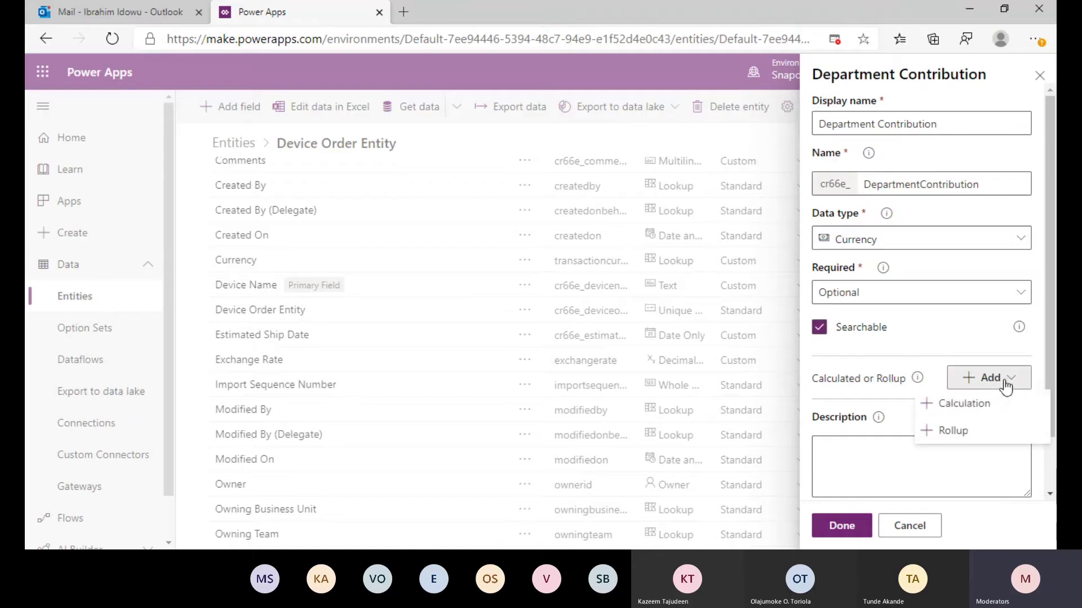
pyautogui.click(958, 404)
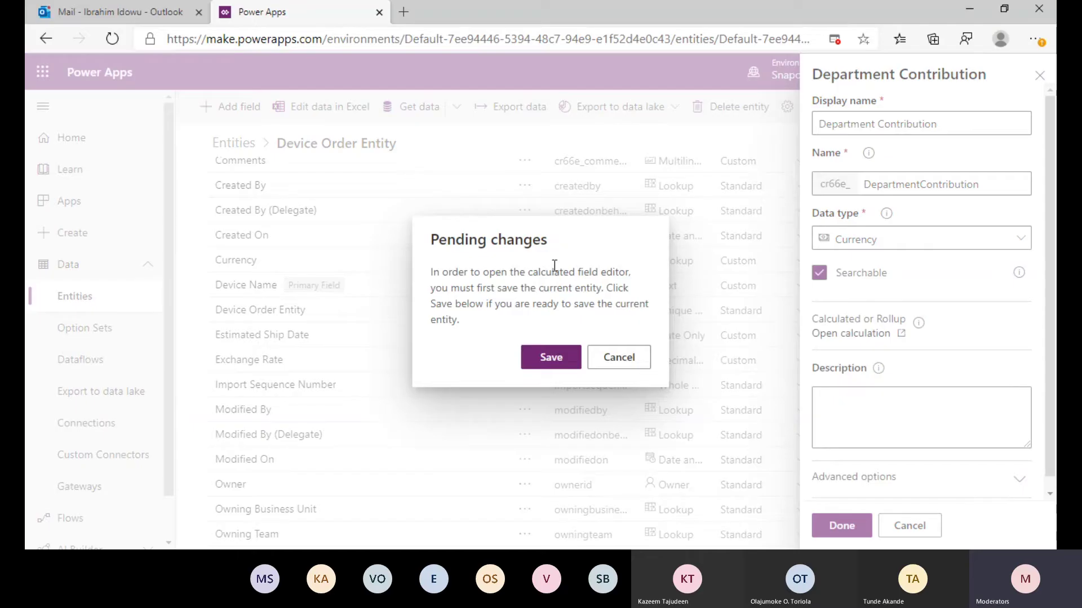
pyautogui.click(553, 356)
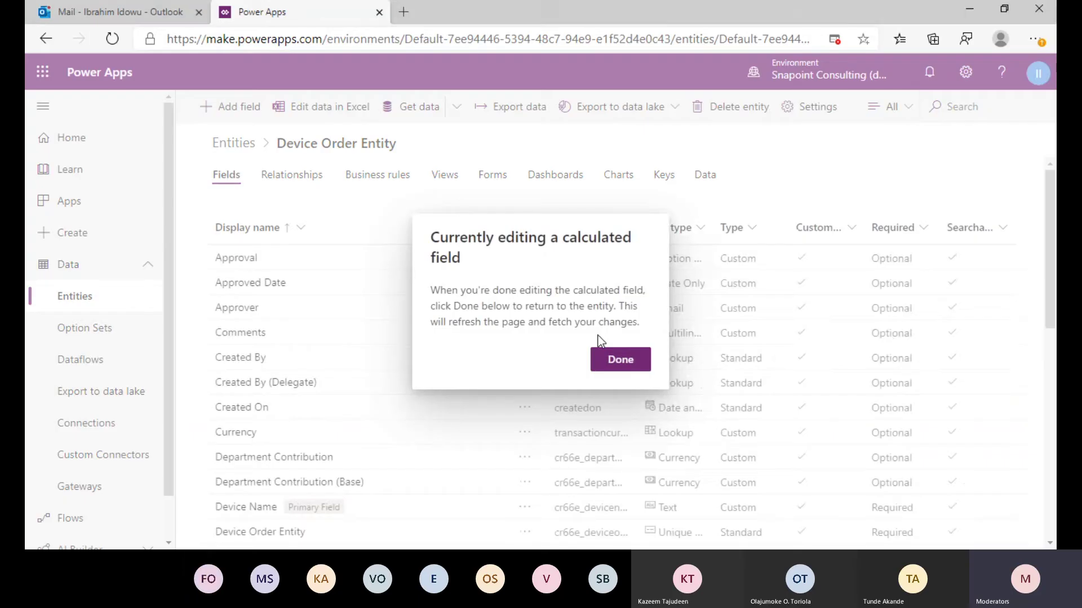
pyautogui.click(614, 365)
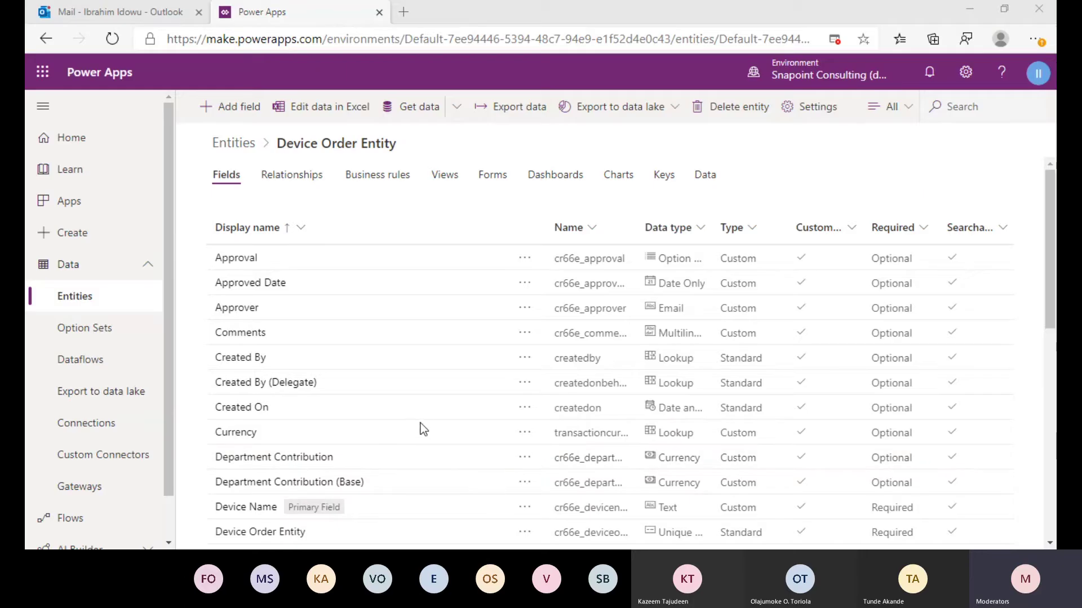
# Open the calculation of the existing Department Contribution field and discard the action being edited there.
pyautogui.click(295, 461)
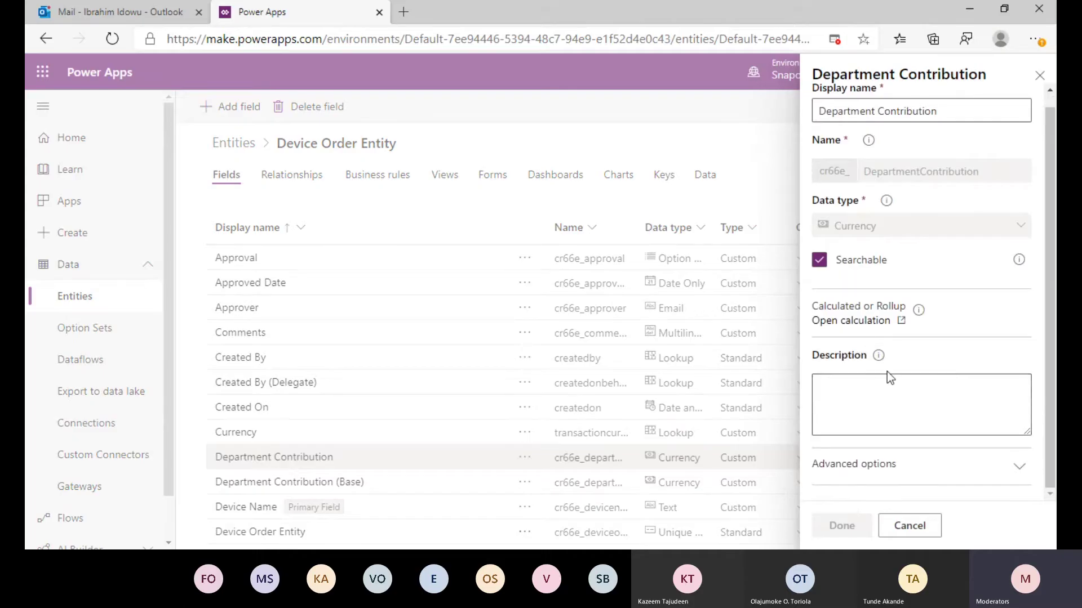
pyautogui.click(871, 322)
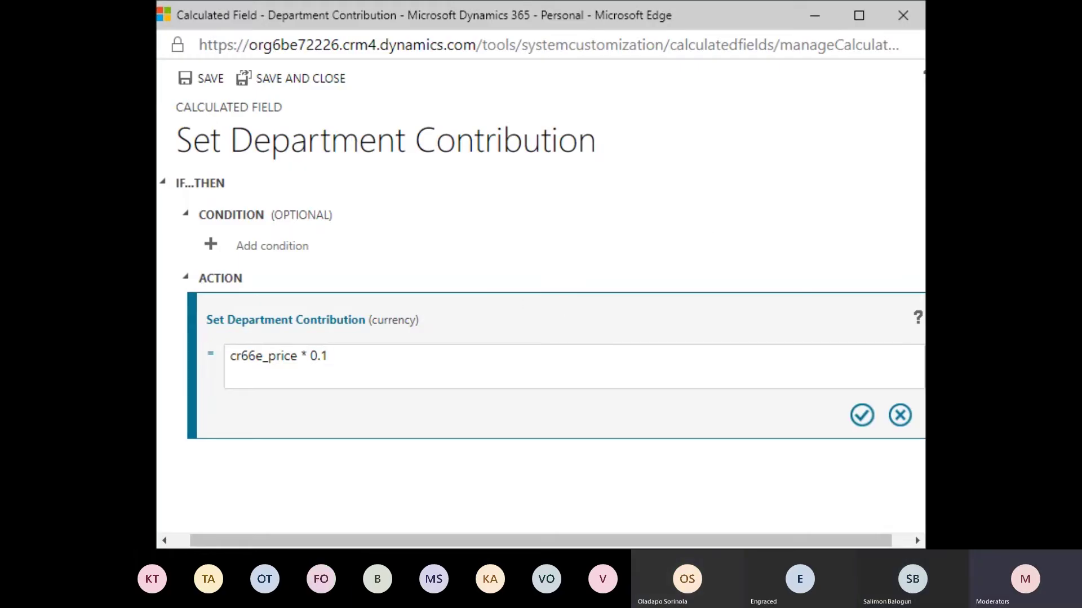
pyautogui.click(899, 416)
pyautogui.click(729, 260)
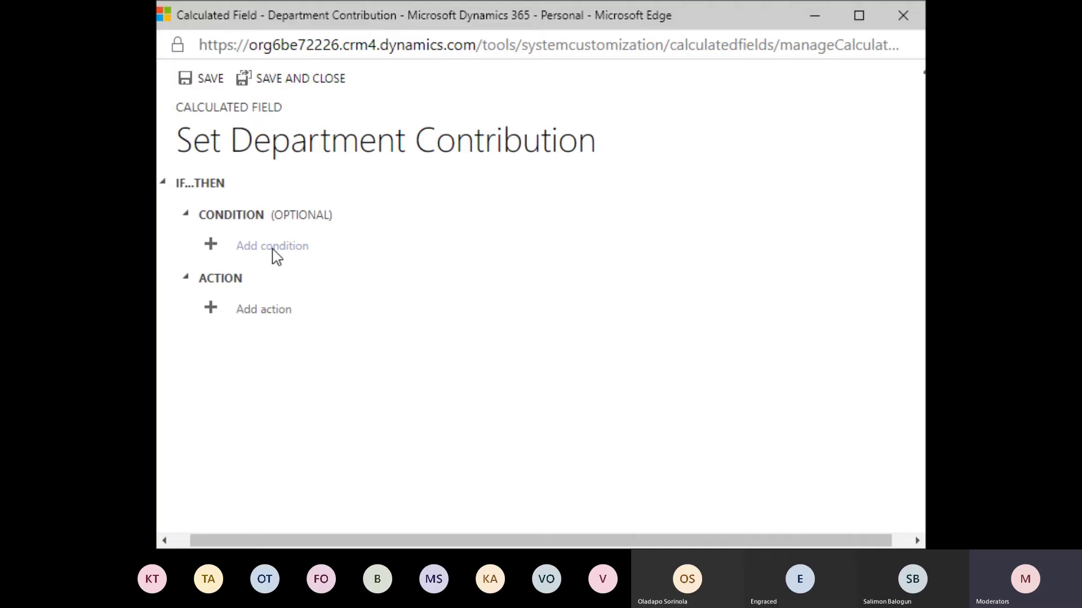
# Add an action setting Department Contribution to cr66e_price * 0.1, and save and close the calculated field.
pyautogui.click(260, 309)
pyautogui.write('price')
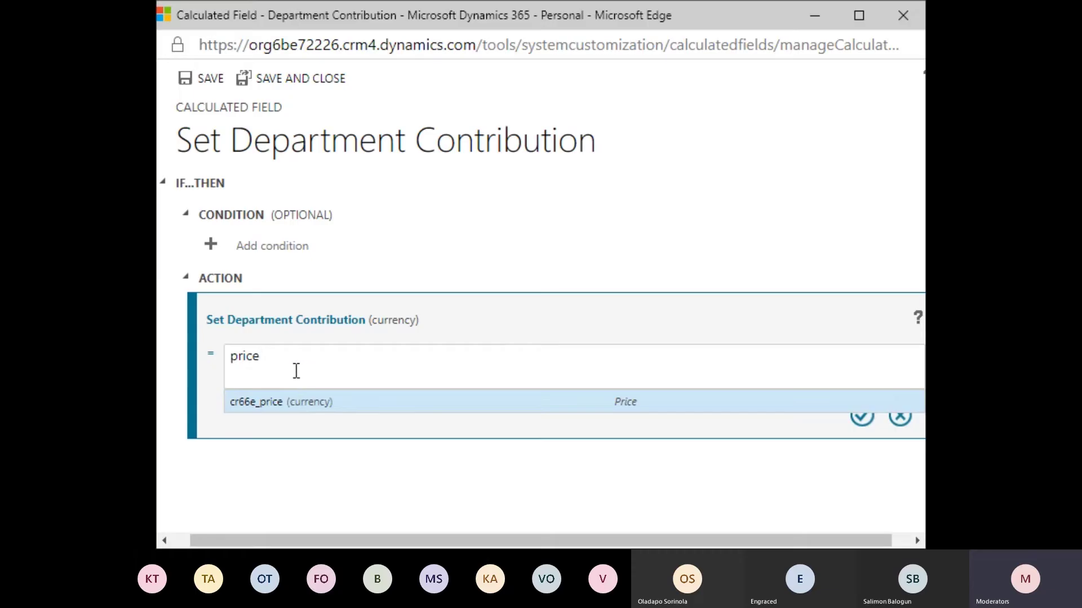
pyautogui.click(303, 402)
pyautogui.write('* 0.1')
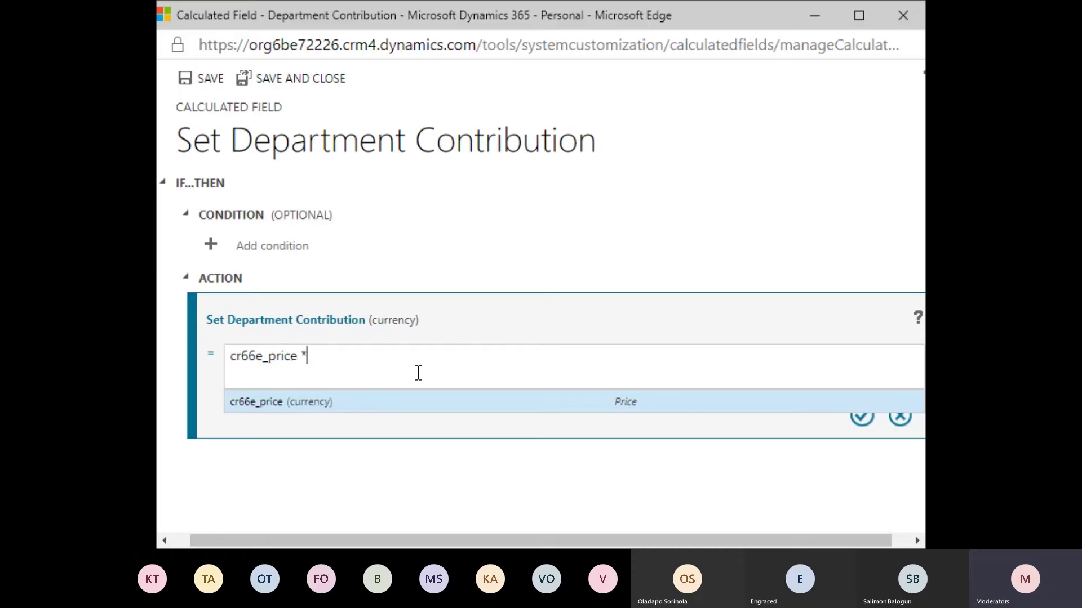
pyautogui.click(418, 373)
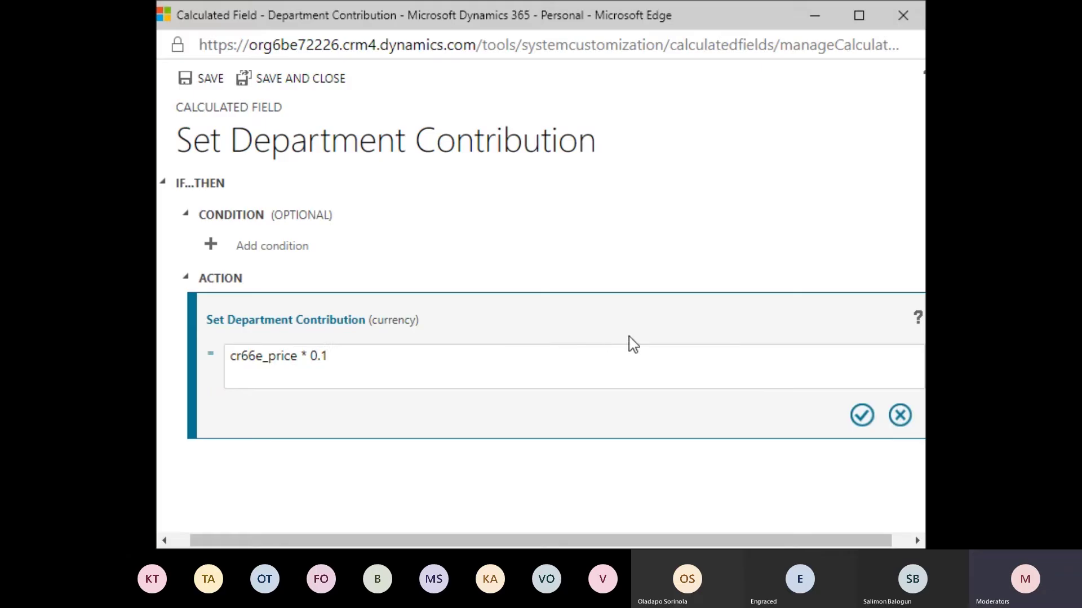
pyautogui.click(862, 415)
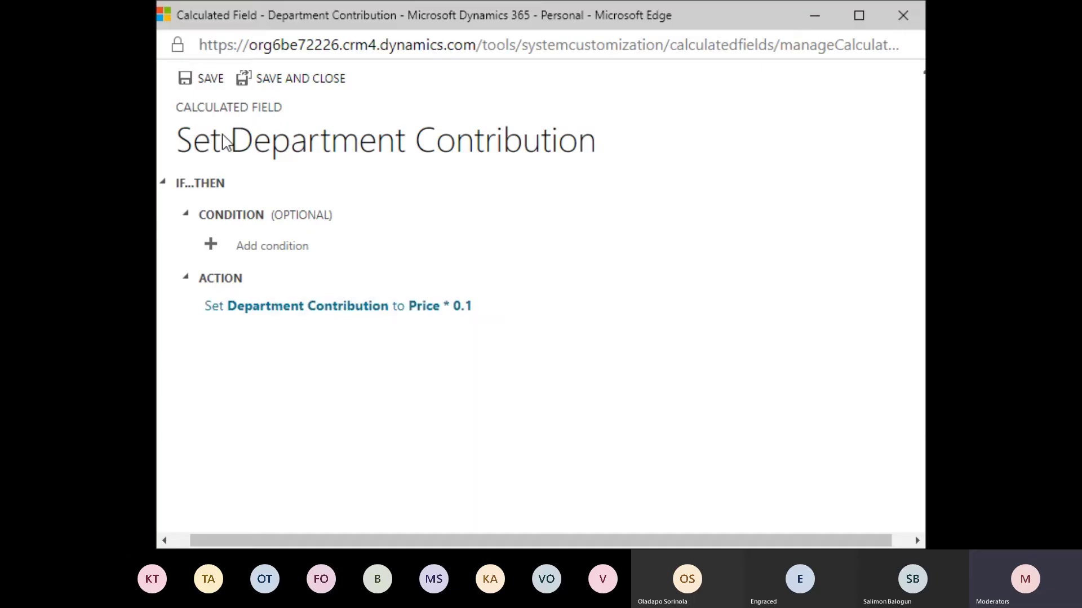
pyautogui.click(302, 79)
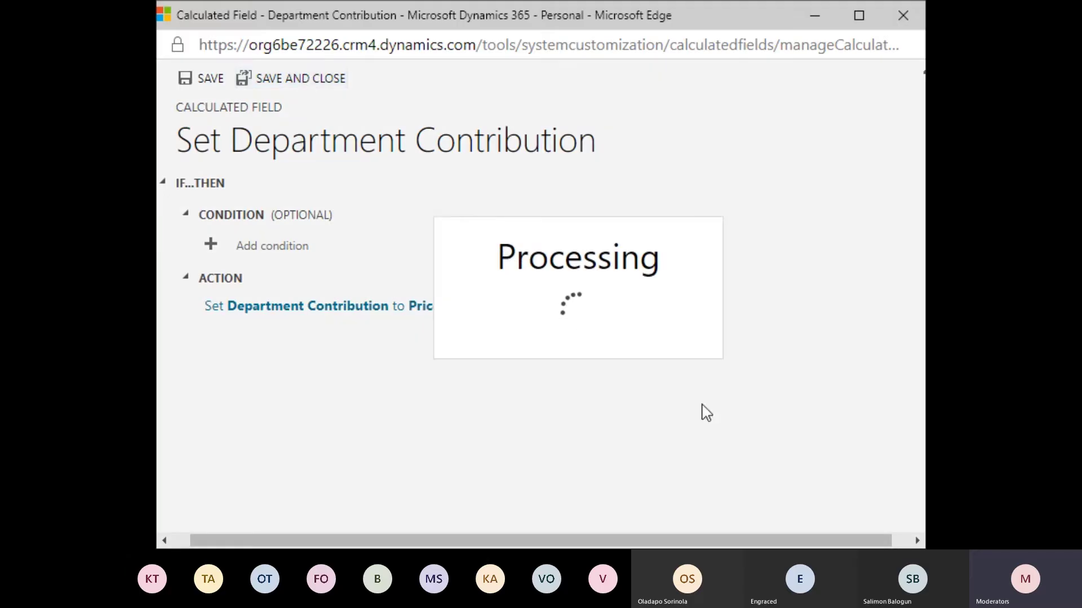